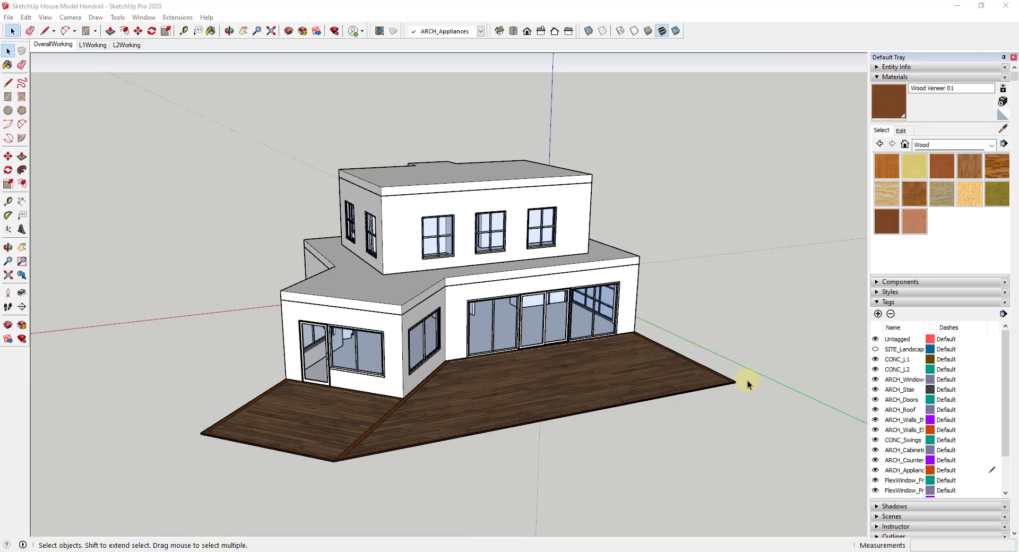
Examine the deck and its border around the house from several sides.
middle_drag(432, 439, 518, 436)
scroll(543, 426, up, 6)
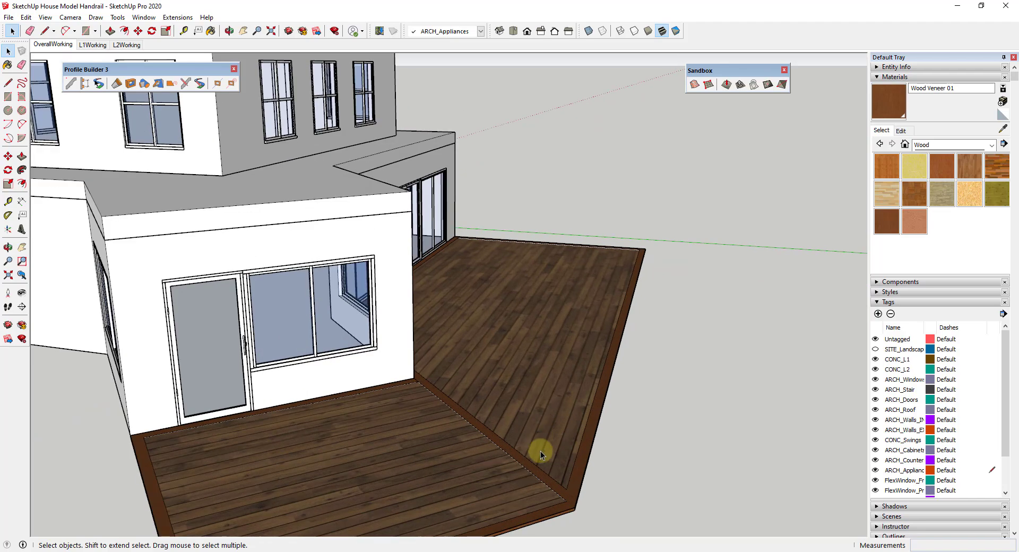
scroll(628, 420, down, 8)
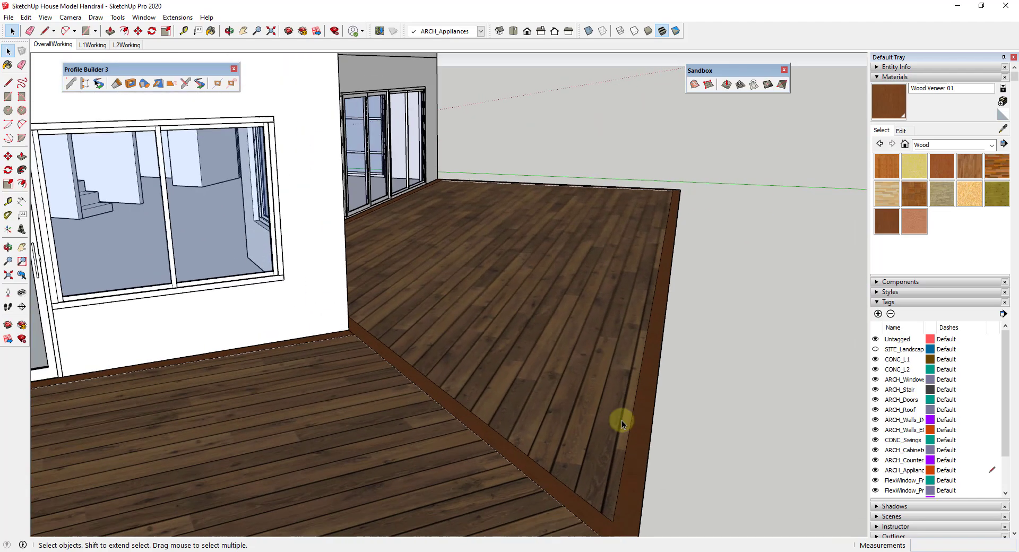
middle_drag(587, 446, 287, 419)
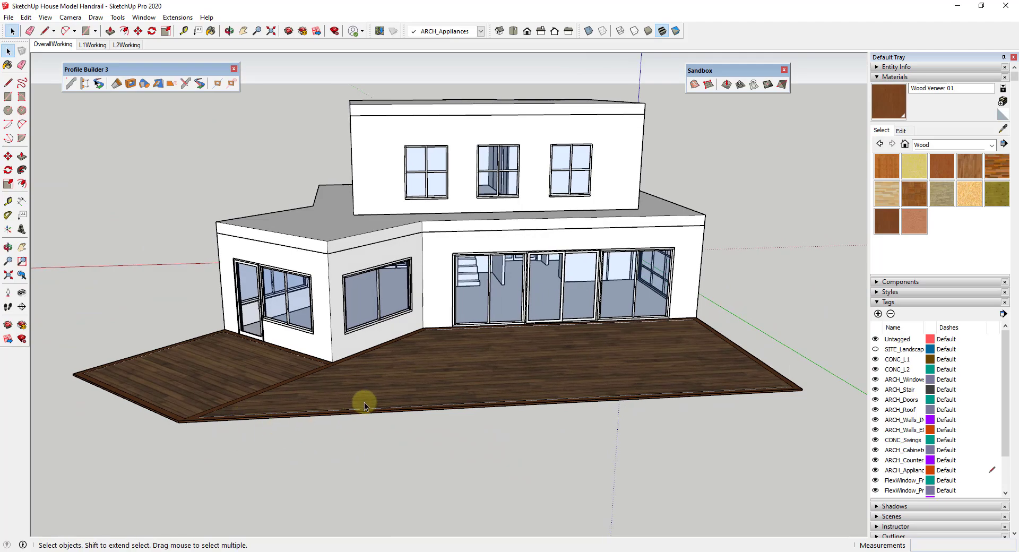
middle_drag(639, 365, 583, 295)
scroll(595, 329, up, 3)
mouse_move(603, 346)
middle_down()
mouse_move(568, 348)
mouse_move(580, 348)
middle_up()
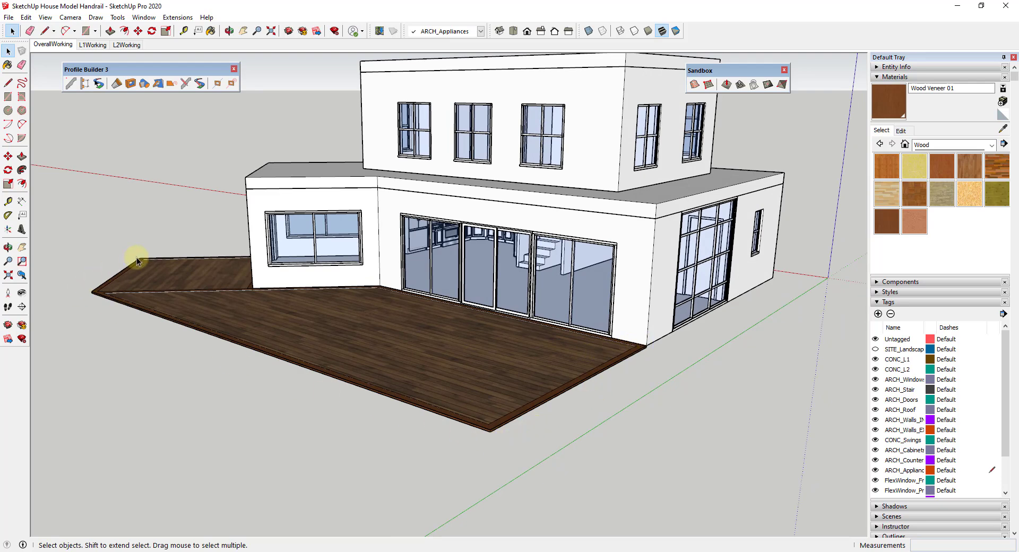
middle_drag(205, 259, 147, 270)
scroll(379, 290, down, 3)
middle_drag(519, 330, 393, 254)
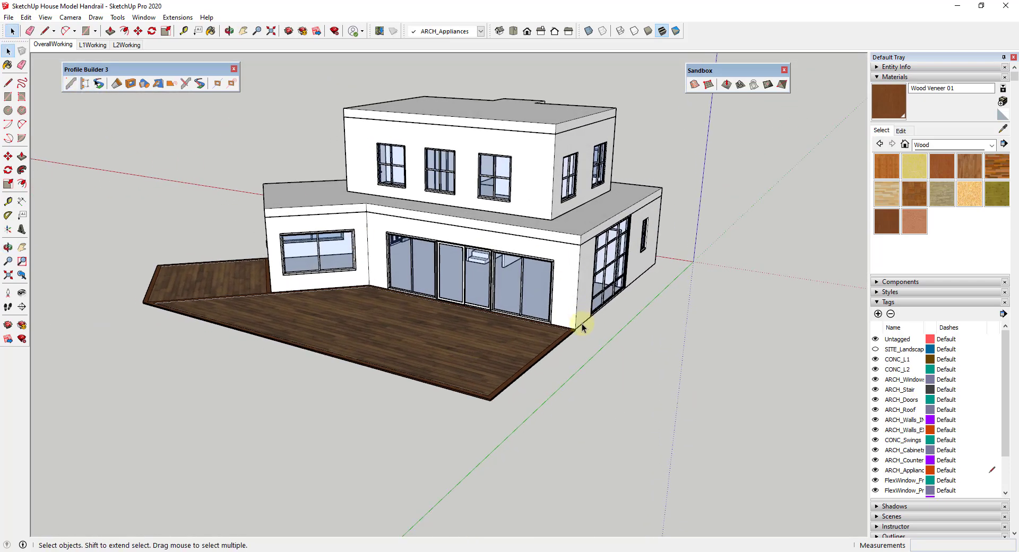
Draw construction lines in the deck border at the house corner: inner border corner to wall, and wall-edge midpoint to the corner square's centre.
scroll(578, 321, up, 6)
scroll(556, 333, up, 8)
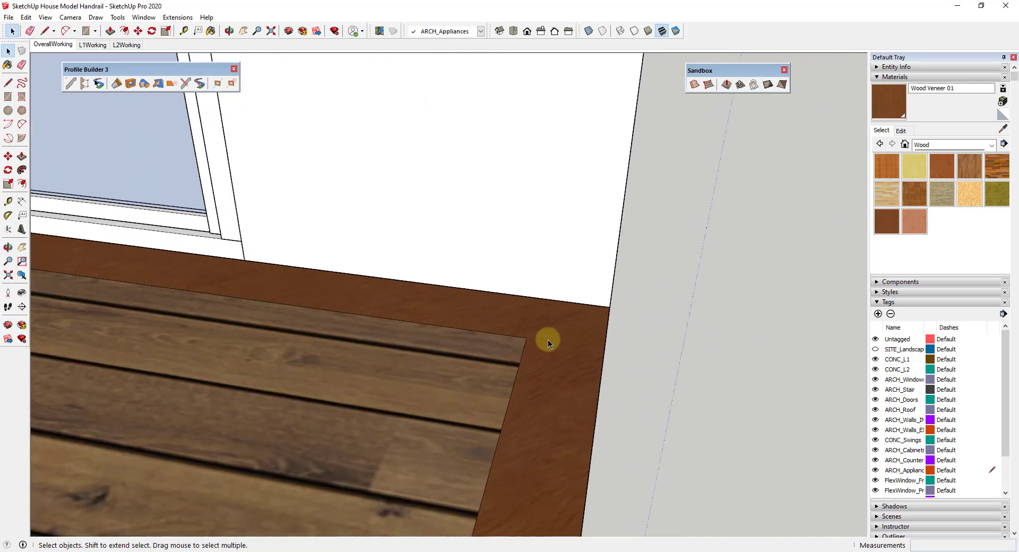
key(l)
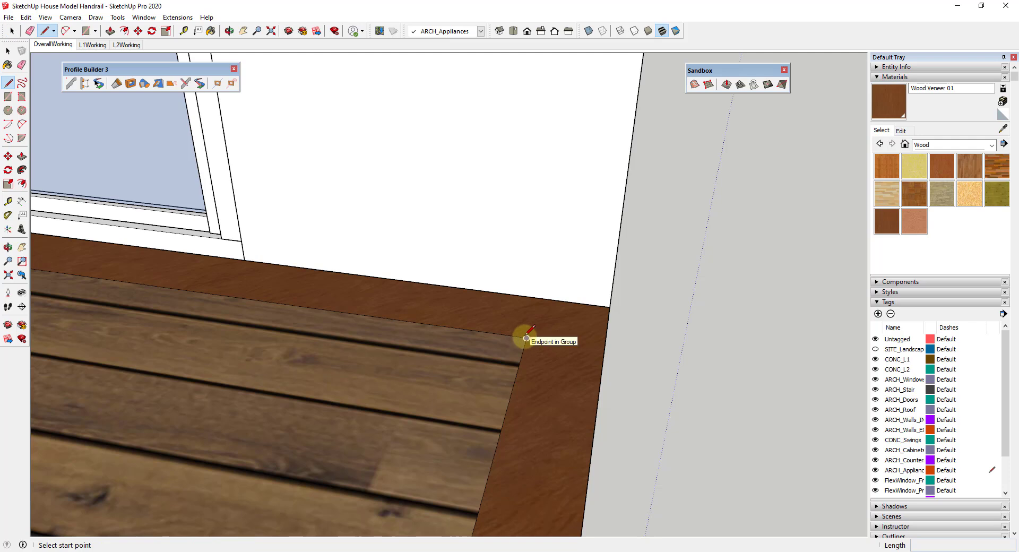
click(526, 338)
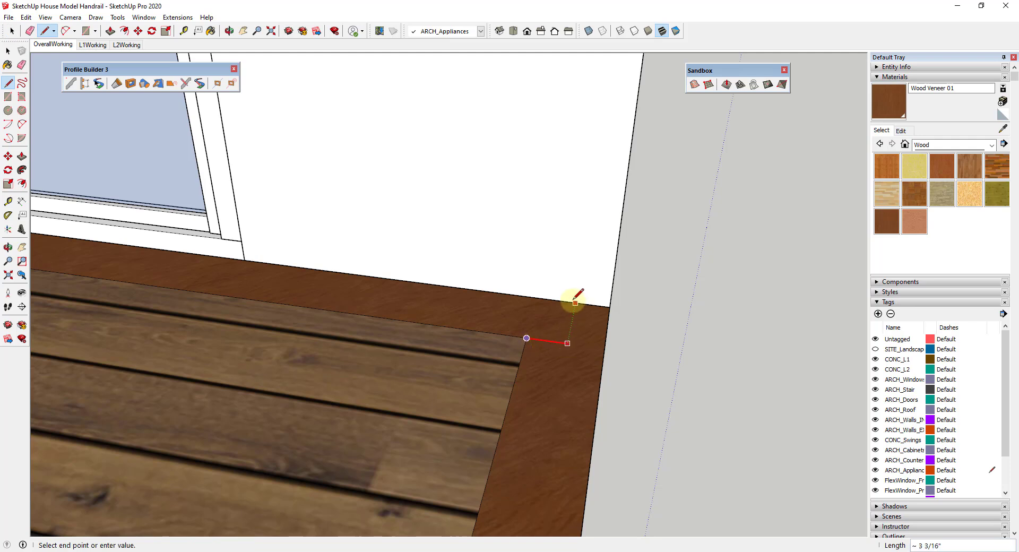
click(538, 298)
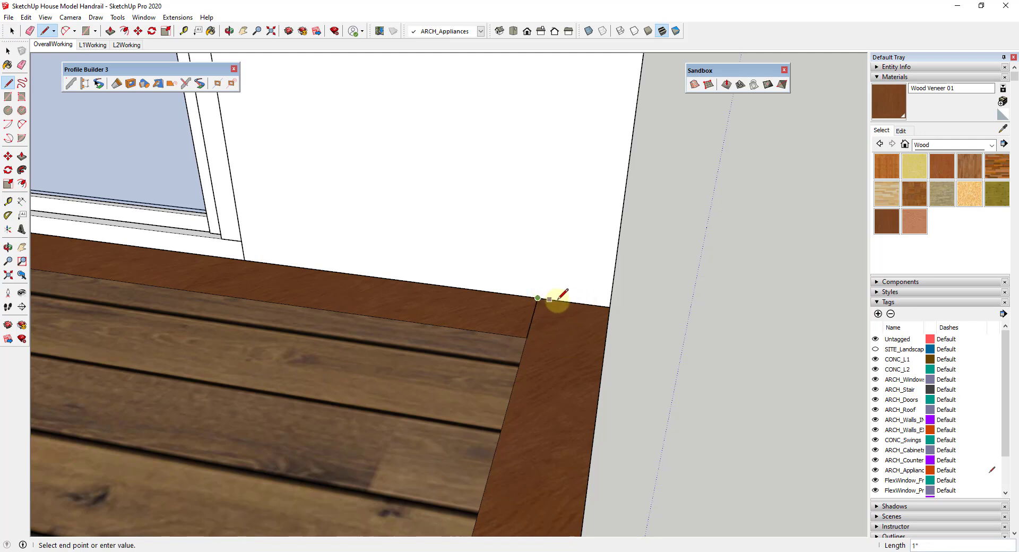
key(Escape)
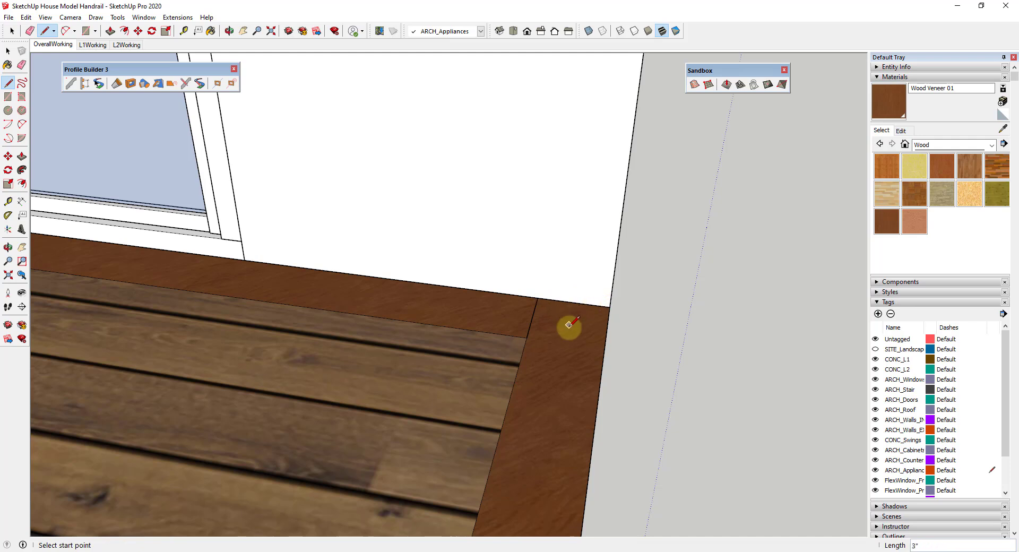
click(573, 303)
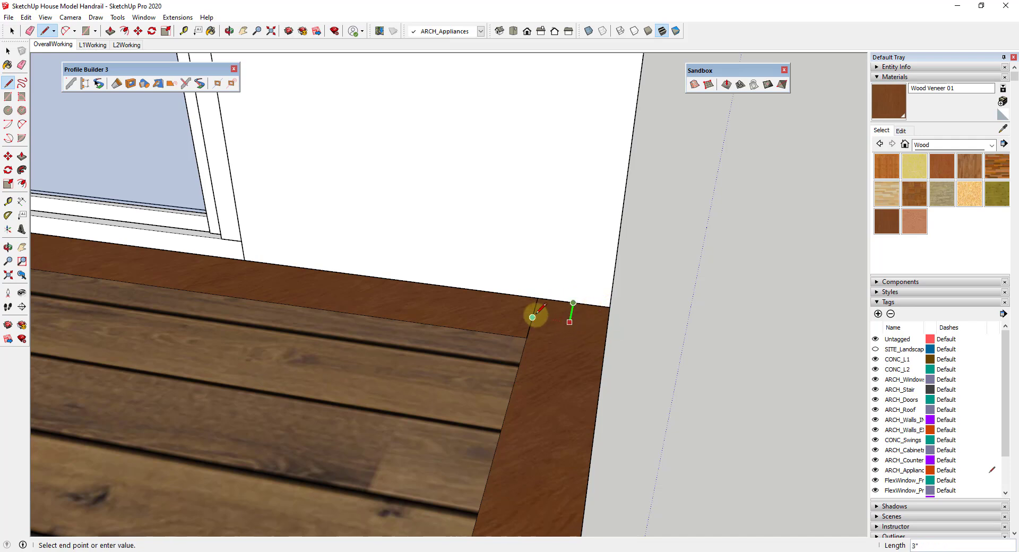
key(space)
Draw a 4" by 4" square centred on the end of the short construction line in the border corner.
key(c)
key(r)
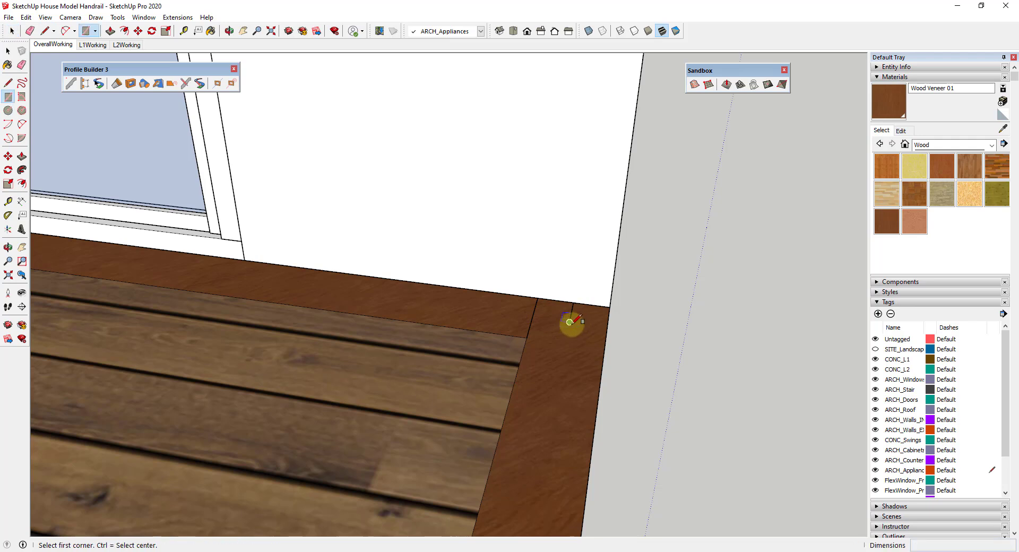
scroll(570, 322, up, 4)
click(566, 320)
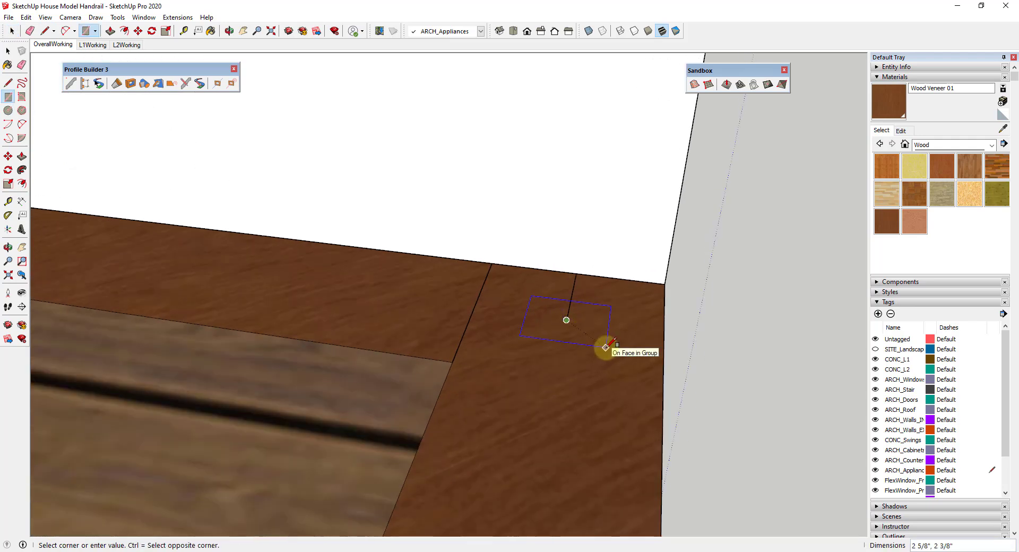
text(4,4)
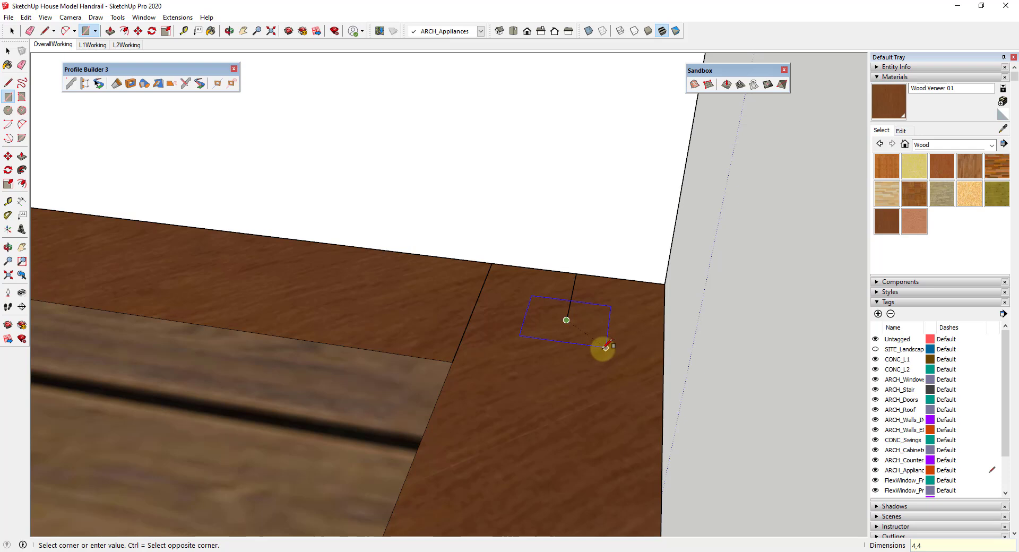
key(Return)
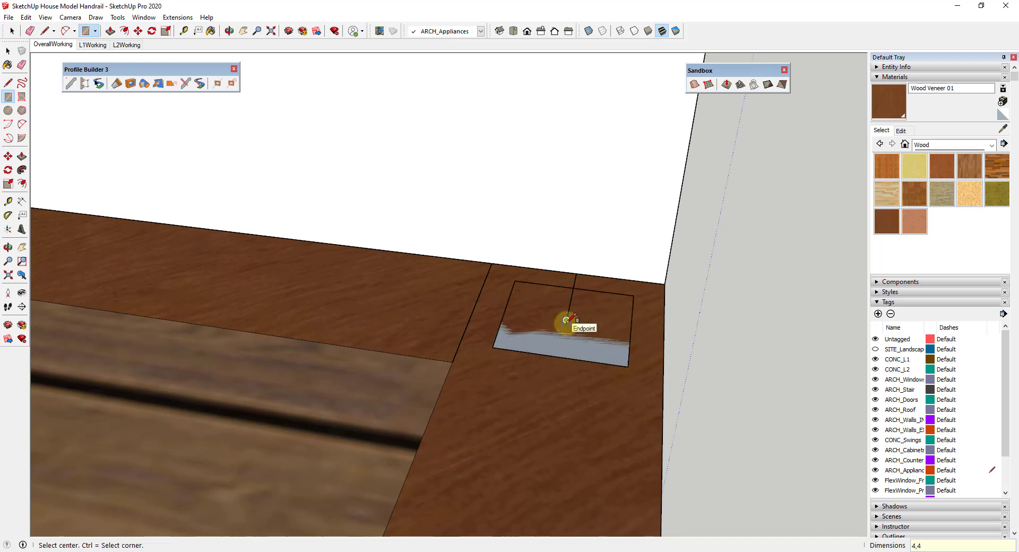
key(ctrl)
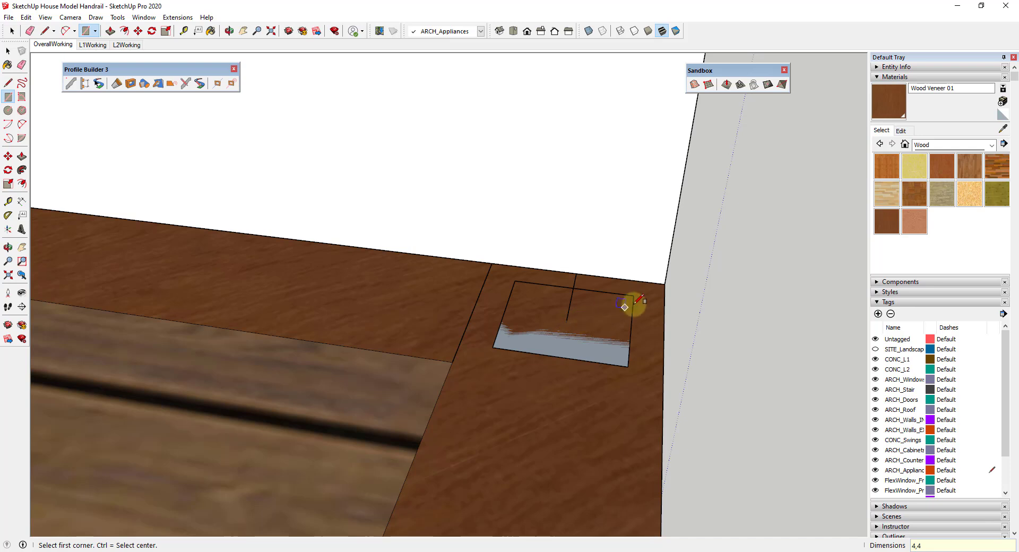
Erase the short construction line running through the 4" square.
key(space)
key(e)
click(573, 292)
Push/Pull the 4" square up 42" to form a vertical post.
middle_drag(619, 325, 546, 342)
key(space)
key(p)
click(559, 362)
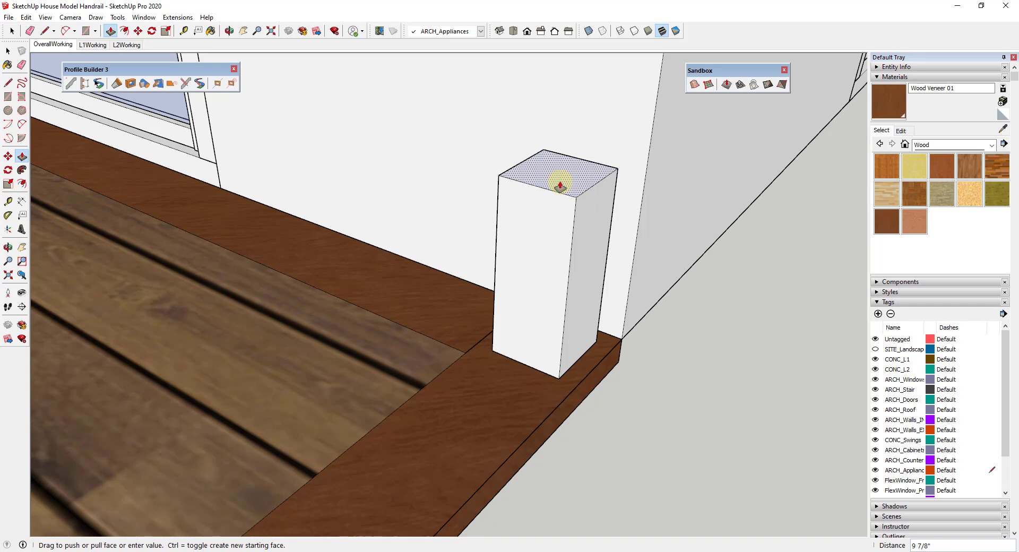
text(42)
key(Return)
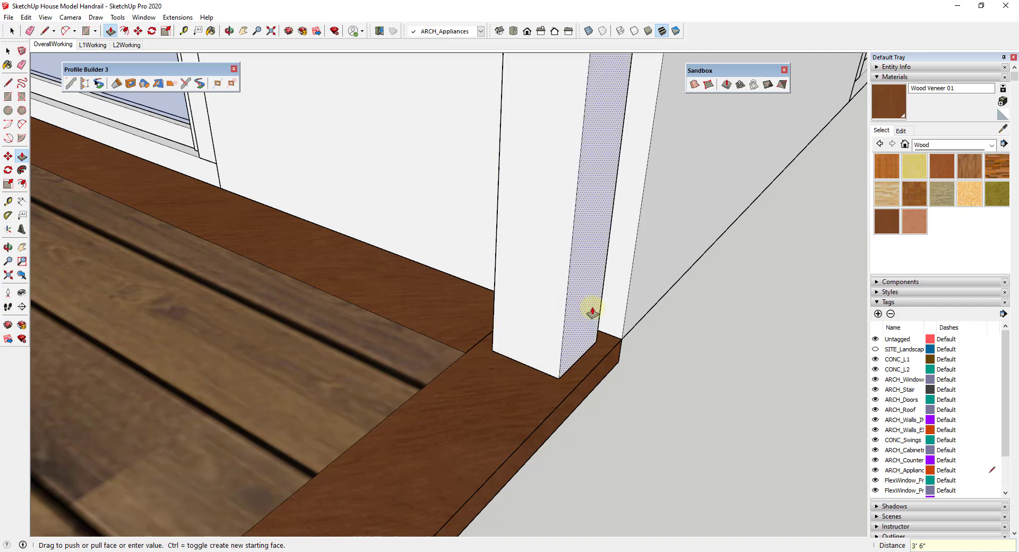
Turn the whole post into a component named Vertical Support.
scroll(583, 275, down, 5)
scroll(587, 268, up, 2)
key(space)
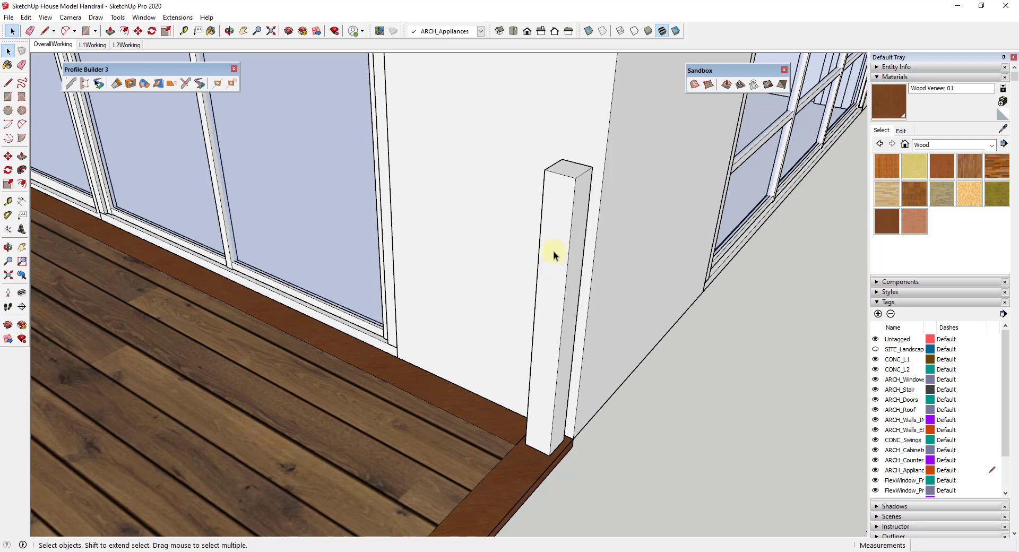
triple_click(553, 251)
right_click(553, 251)
click(598, 331)
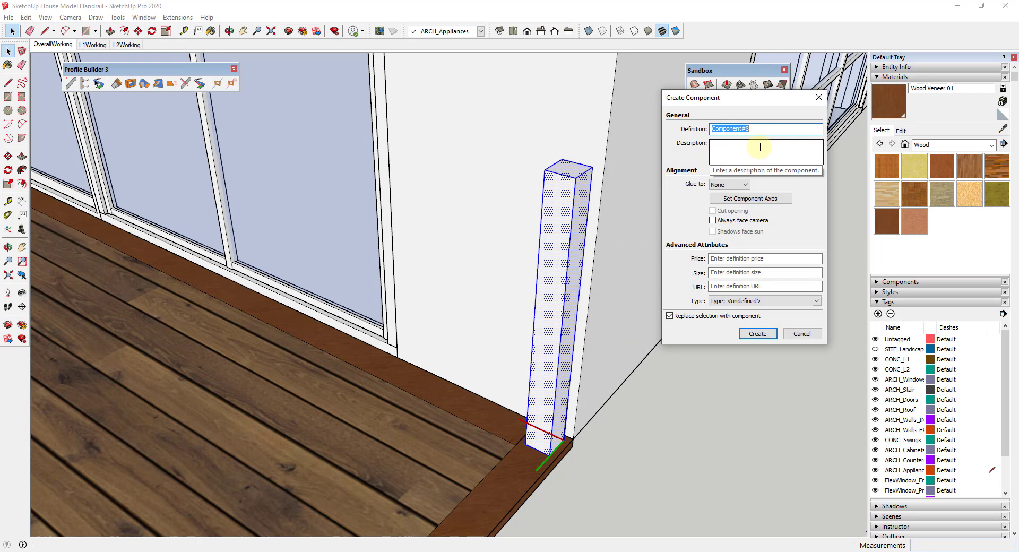
text(Vertical Support)
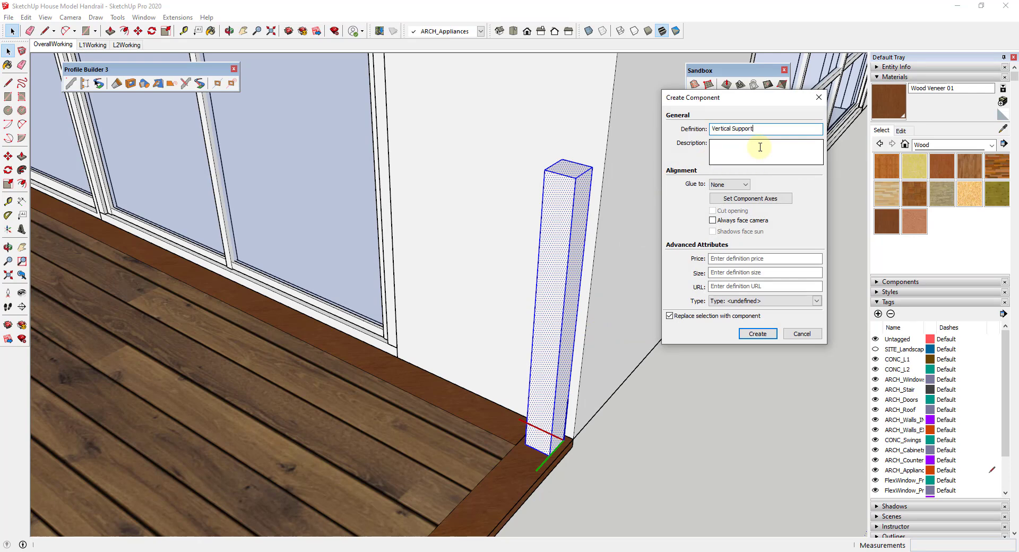
key(Return)
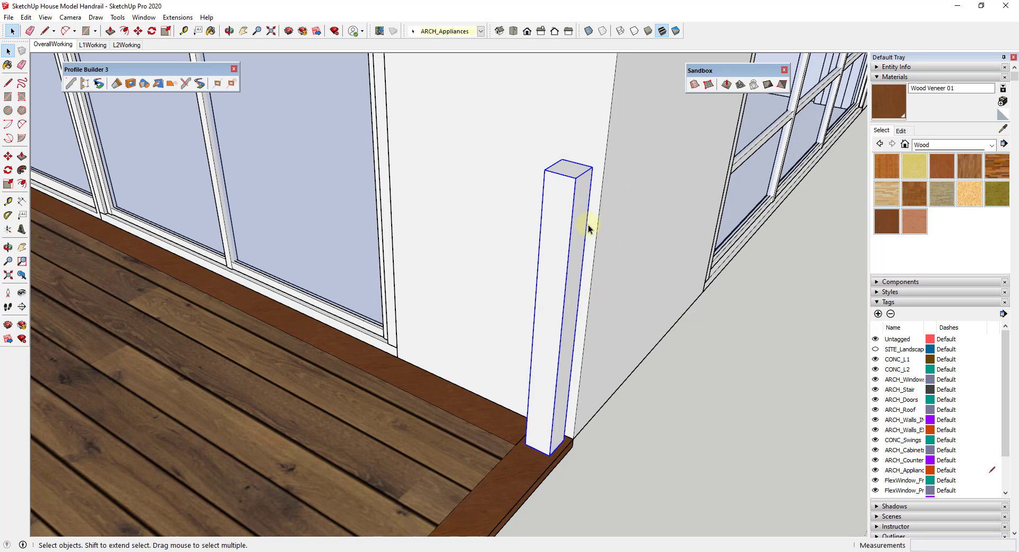
Trace the deck's short outer side with a line from the house corner beside the post to the outer deck corner.
scroll(619, 220, down, 8)
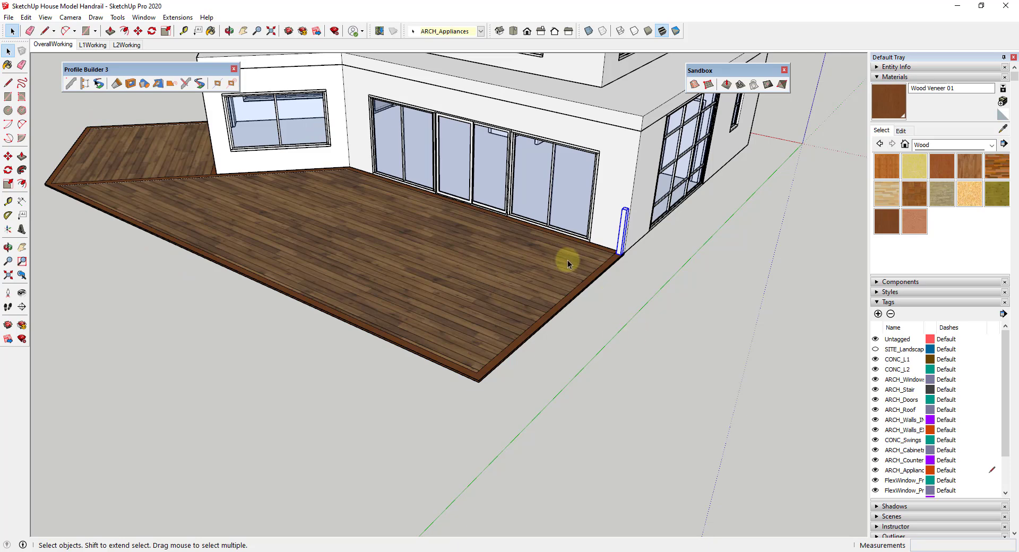
scroll(609, 278, up, 6)
key(l)
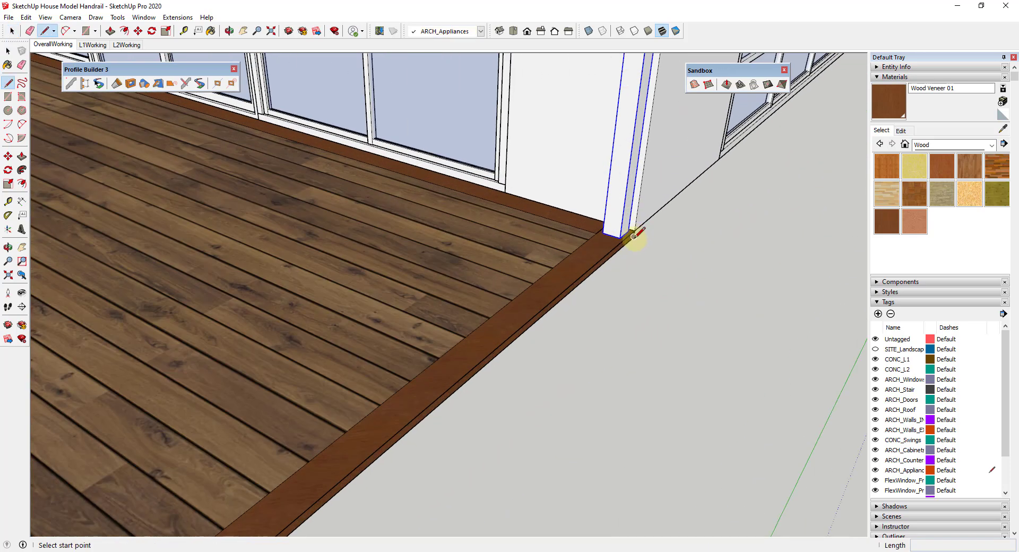
click(635, 229)
scroll(633, 233, down, 5)
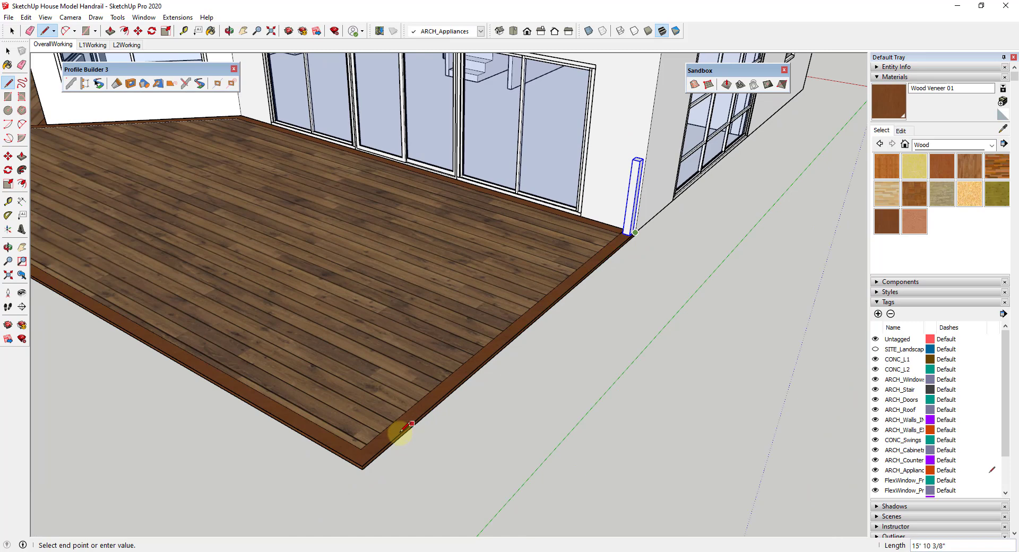
click(370, 457)
Trace the deck's long front edge with a line from that outer corner to the far corner where both deck sections meet.
scroll(398, 446, down, 8)
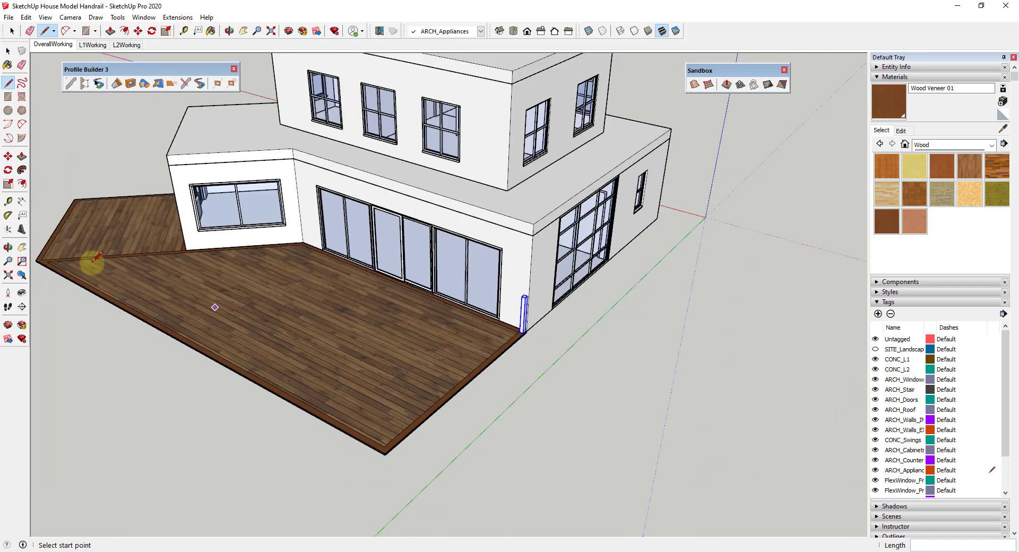
click(256, 370)
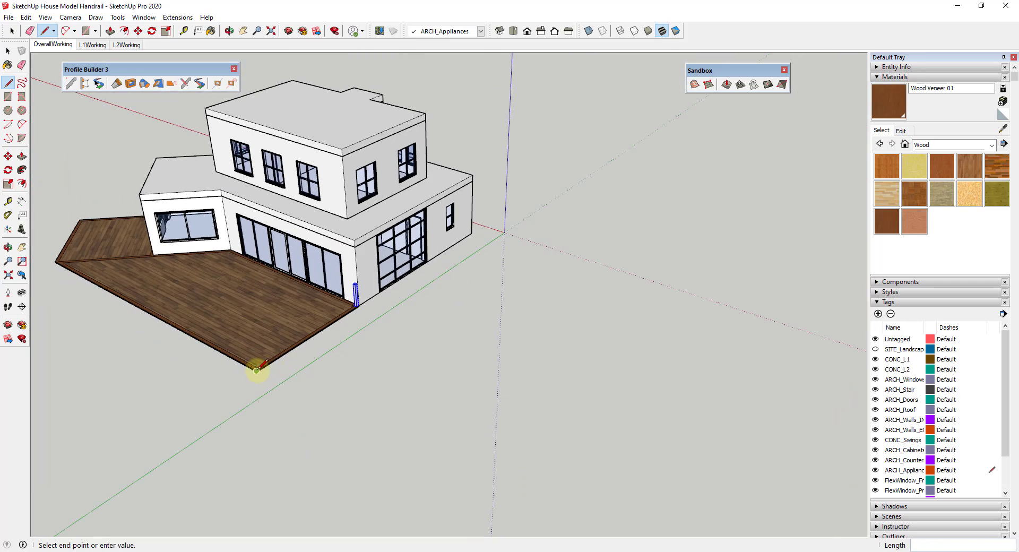
scroll(292, 428, down, 2)
scroll(127, 295, up, 6)
scroll(152, 291, up, 5)
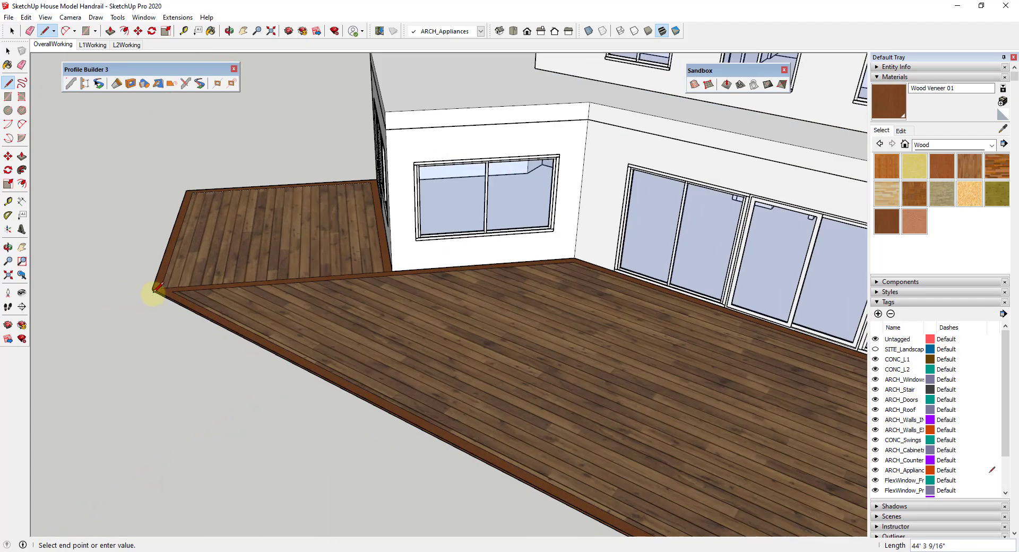
click(152, 283)
Trace the remaining outer edges of the smaller deck section with lines back to the house wall.
click(153, 285)
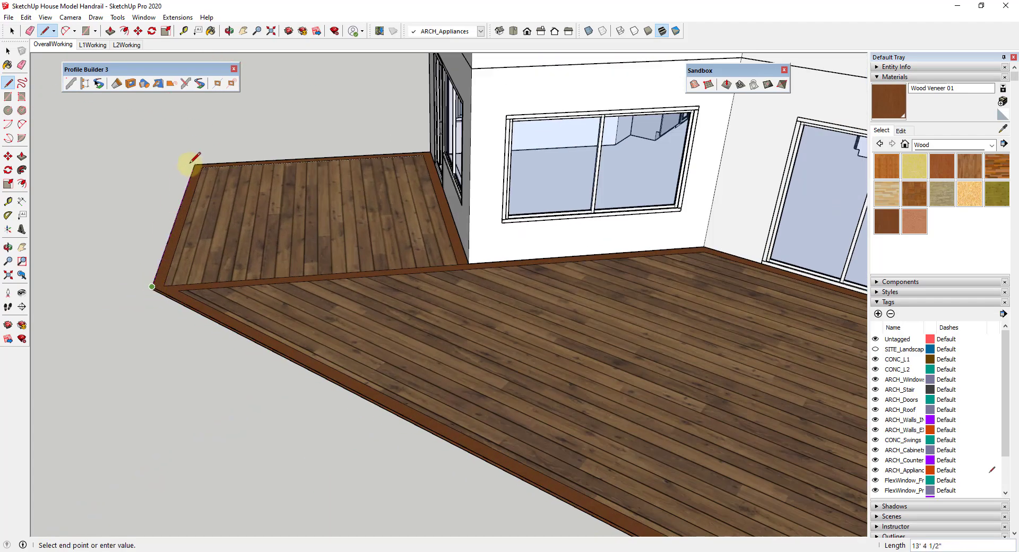
click(195, 161)
click(195, 162)
middle_drag(195, 161, 341, 148)
key(space)
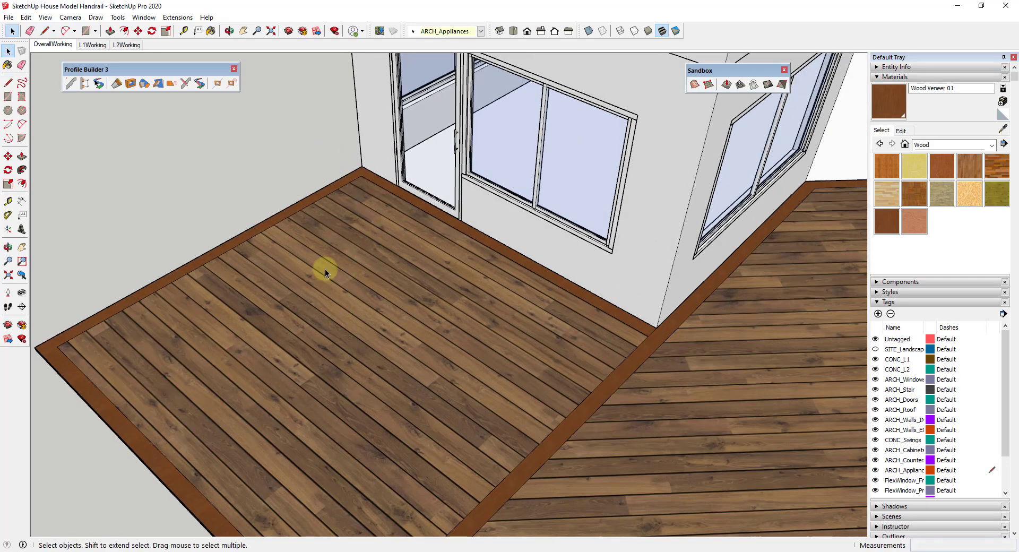
Hide the wooden deck, leaving the traced outline in place.
scroll(330, 262, down, 8)
right_click(474, 234)
click(519, 261)
Erase the leftover construction line at the base of the corner post.
middle_drag(642, 333, 858, 362)
scroll(784, 349, up, 5)
scroll(790, 350, up, 3)
middle_drag(791, 353, 661, 340)
scroll(741, 325, down, 5)
scroll(690, 308, up, 5)
scroll(670, 296, up, 2)
key(e)
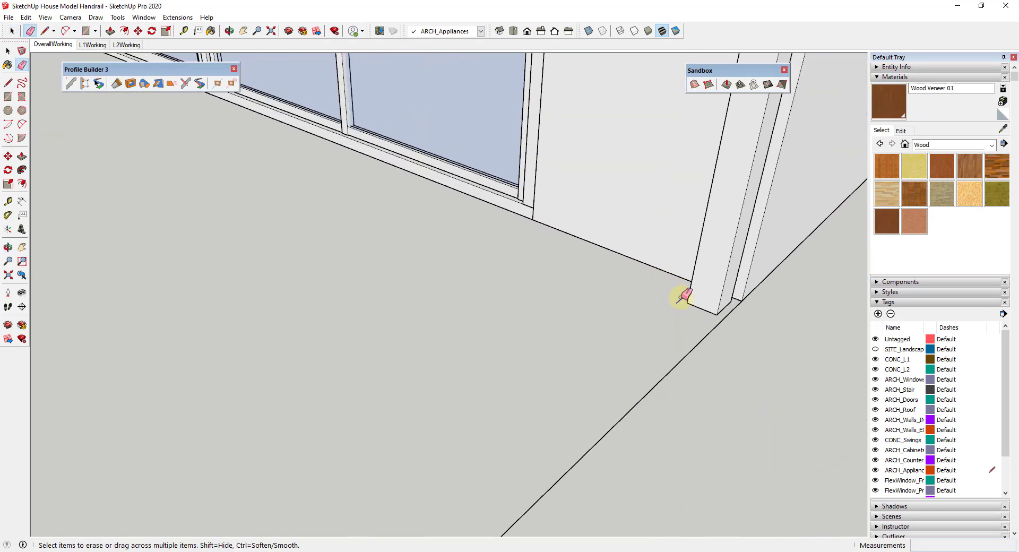
scroll(691, 277, down, 5)
key(space)
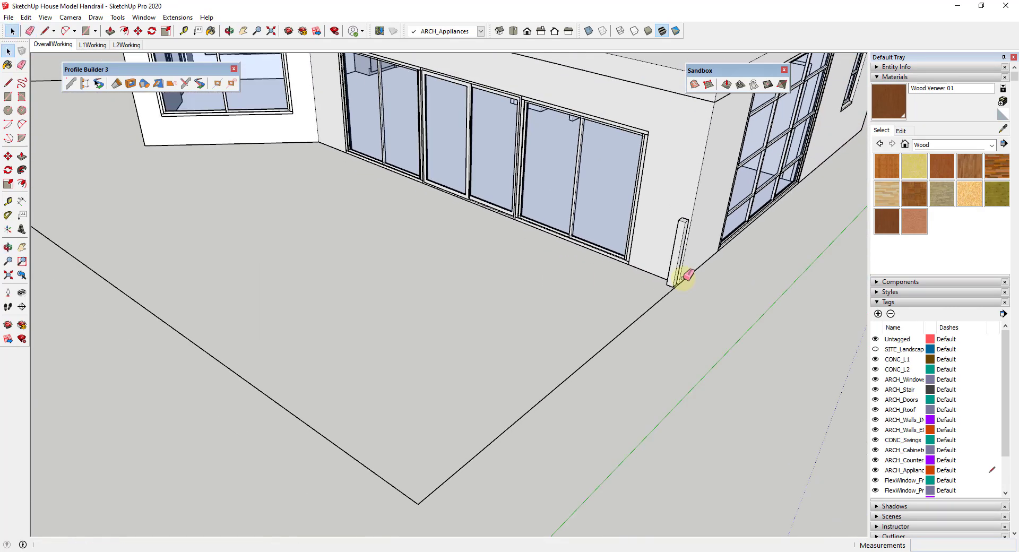
Start a new blank Profile Builder assembly without saving the current one.
click(83, 84)
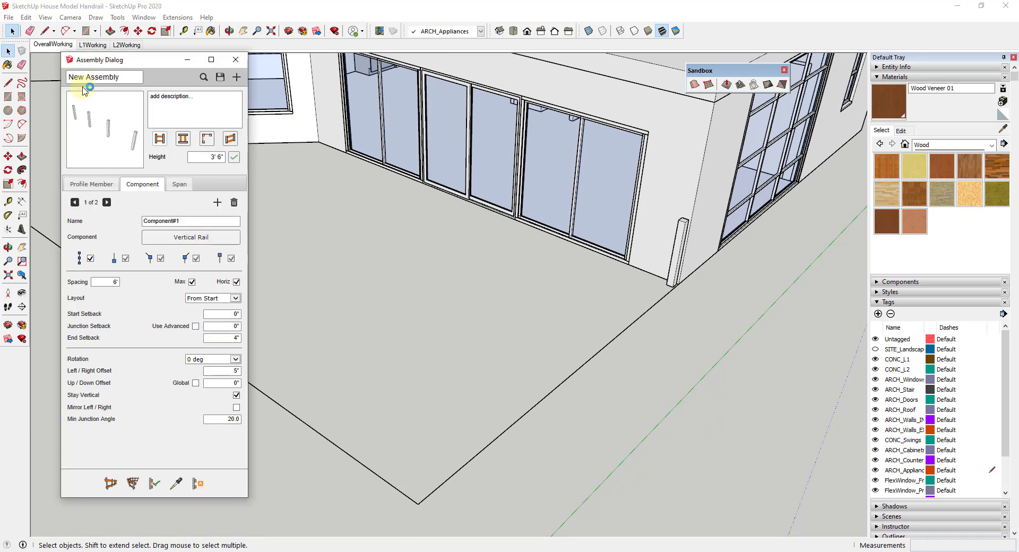
click(236, 78)
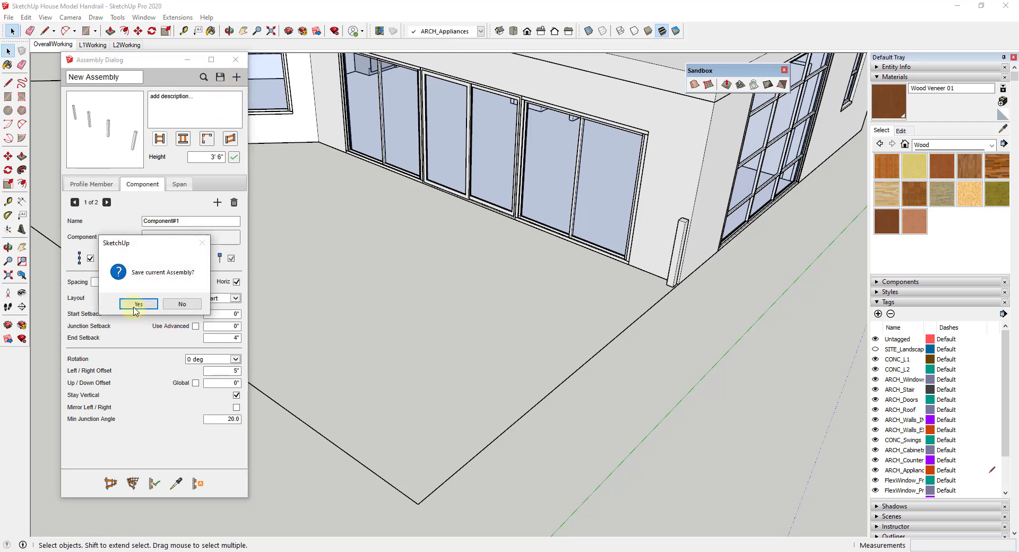
click(182, 304)
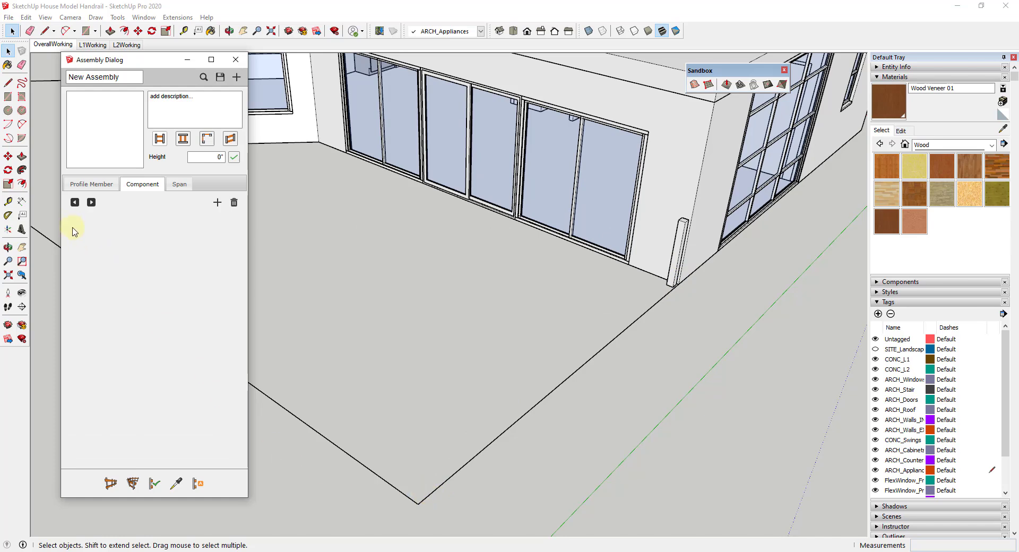
Add a component entry to the new assembly and assign it the Vertical Support post picked from the model.
click(216, 203)
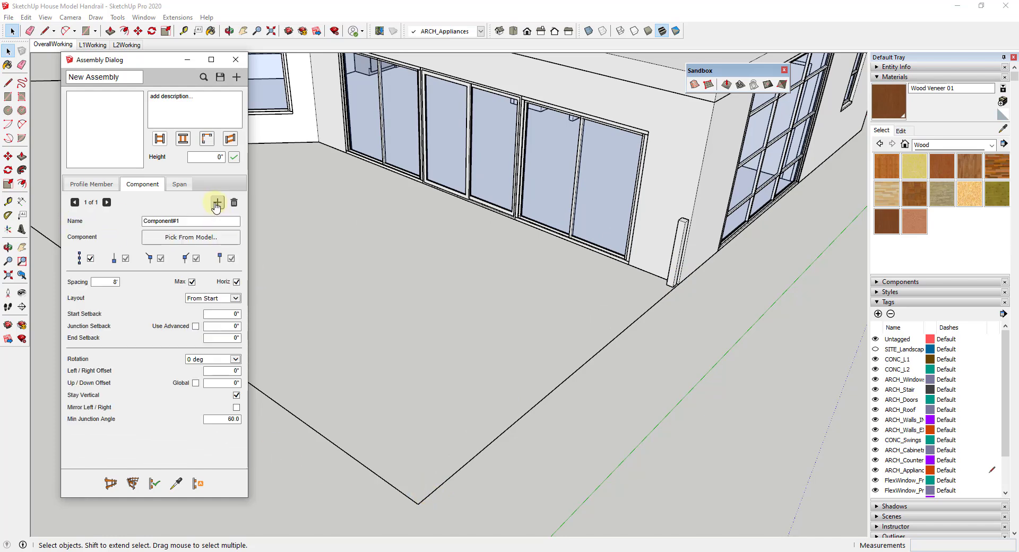
click(196, 238)
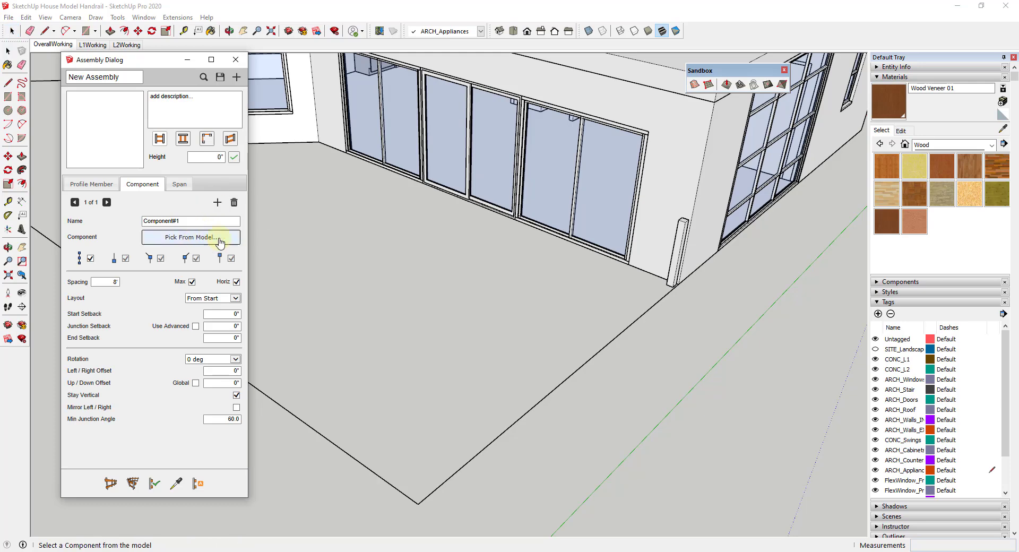
click(677, 264)
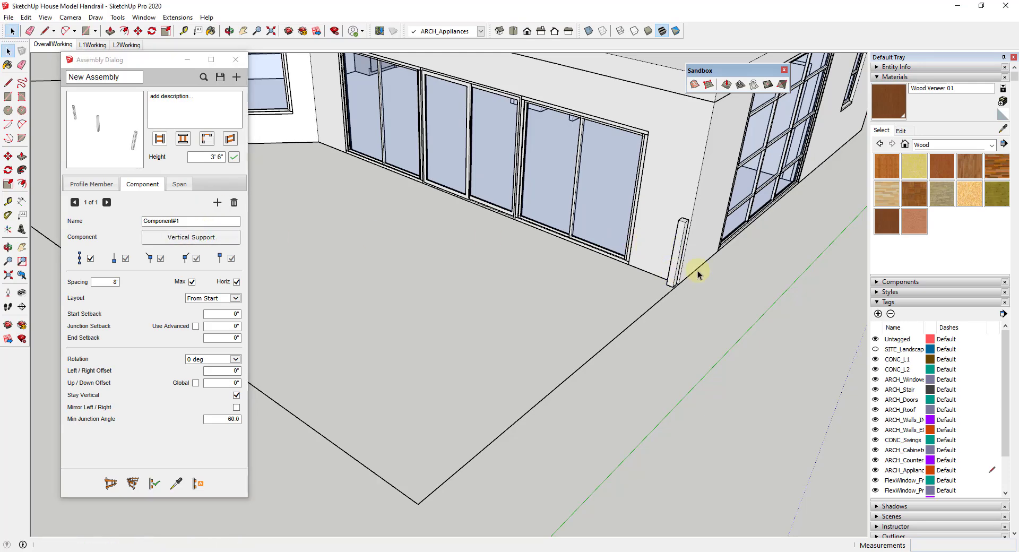
Select the traced deck outline and build the post assembly along that path.
scroll(677, 273, up, 5)
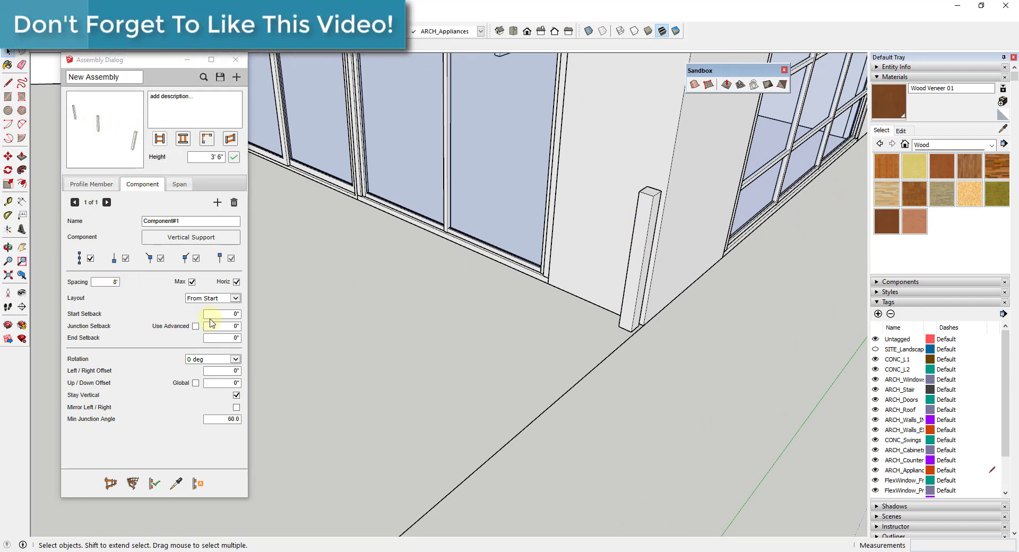
scroll(582, 381, down, 10)
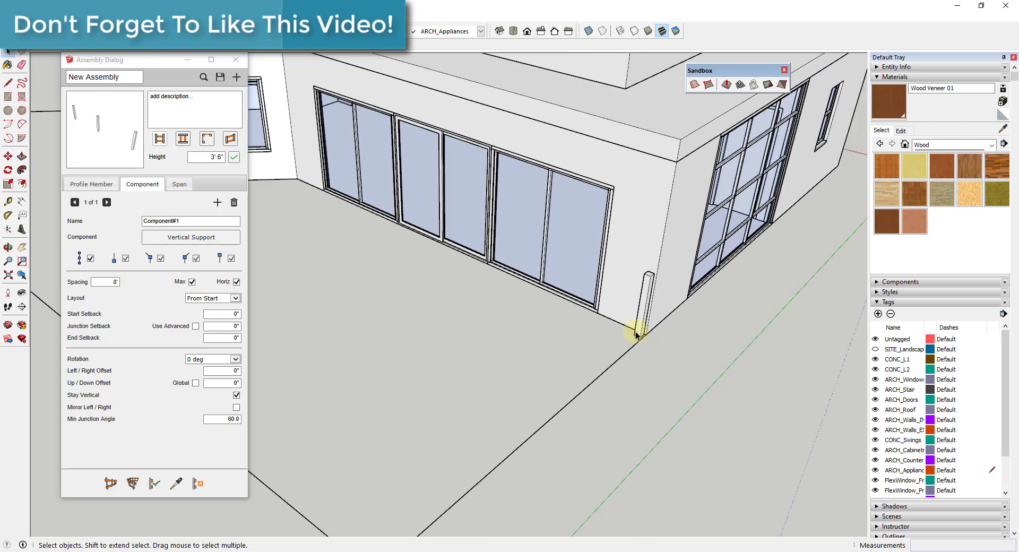
scroll(533, 434, down, 5)
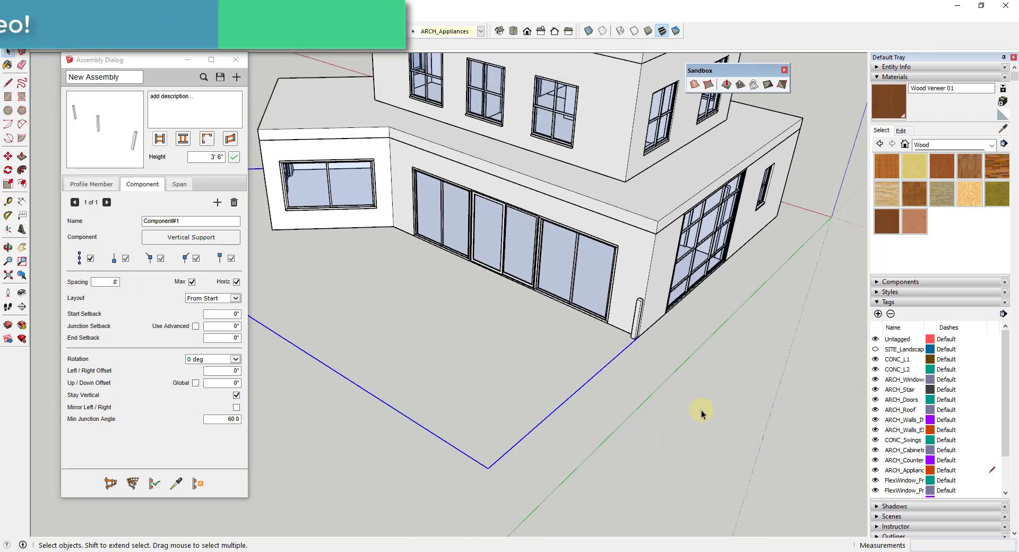
scroll(408, 265, up, 8)
middle_drag(404, 282, 510, 302)
click(133, 483)
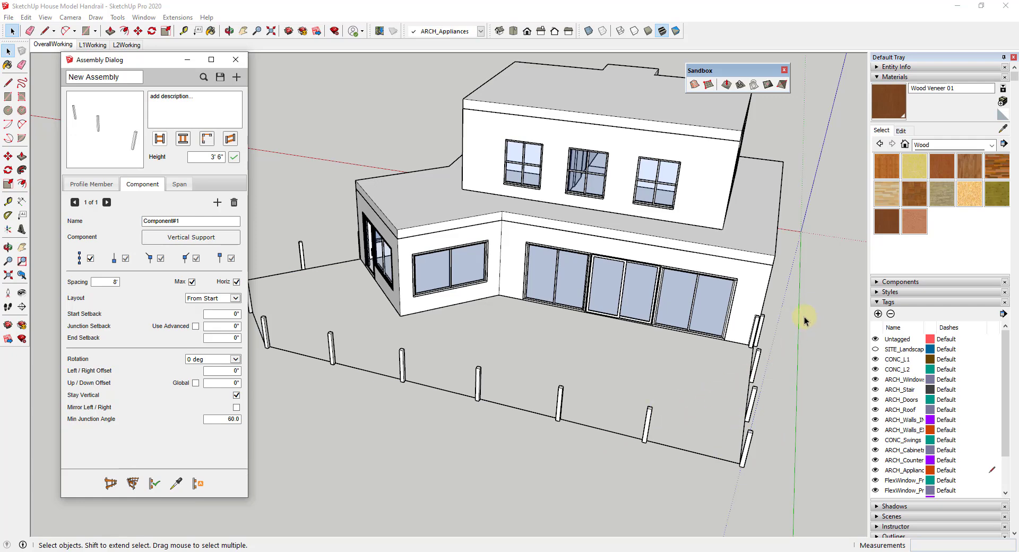
Examine how the generated posts are spaced and how they sit relative to the deck outline.
scroll(780, 353, down, 5)
scroll(435, 314, up, 8)
middle_drag(434, 314, 835, 296)
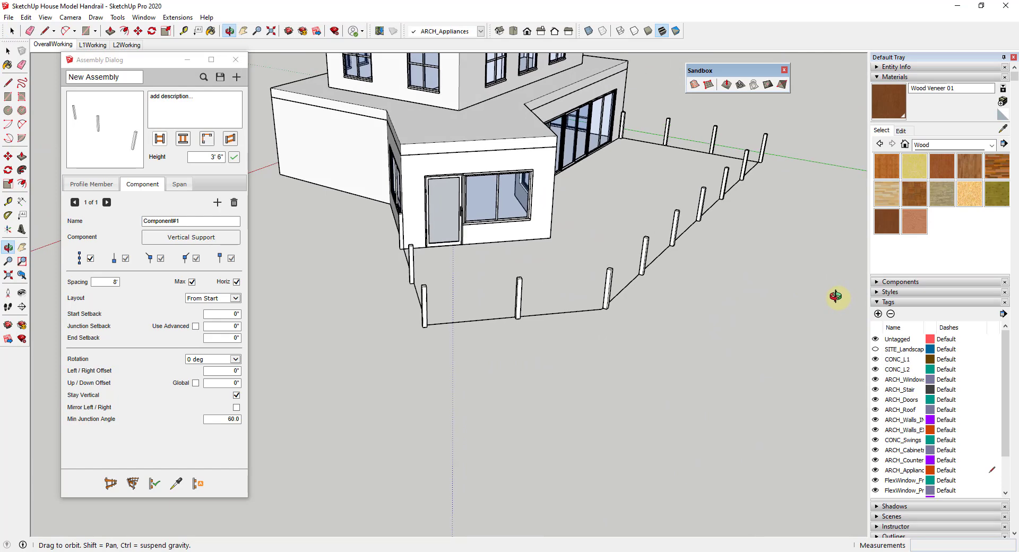
scroll(654, 245, up, 5)
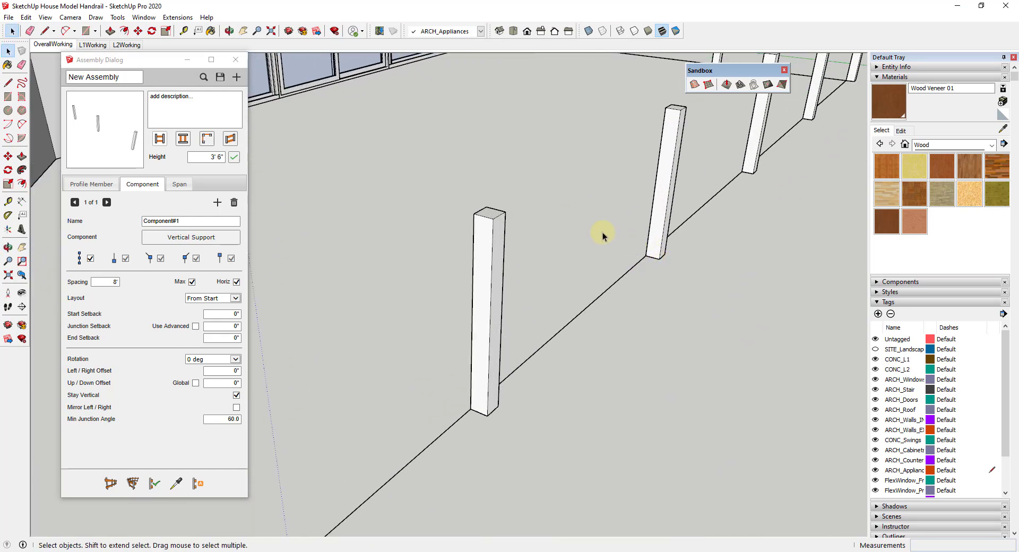
scroll(648, 250, down, 2)
scroll(651, 258, up, 5)
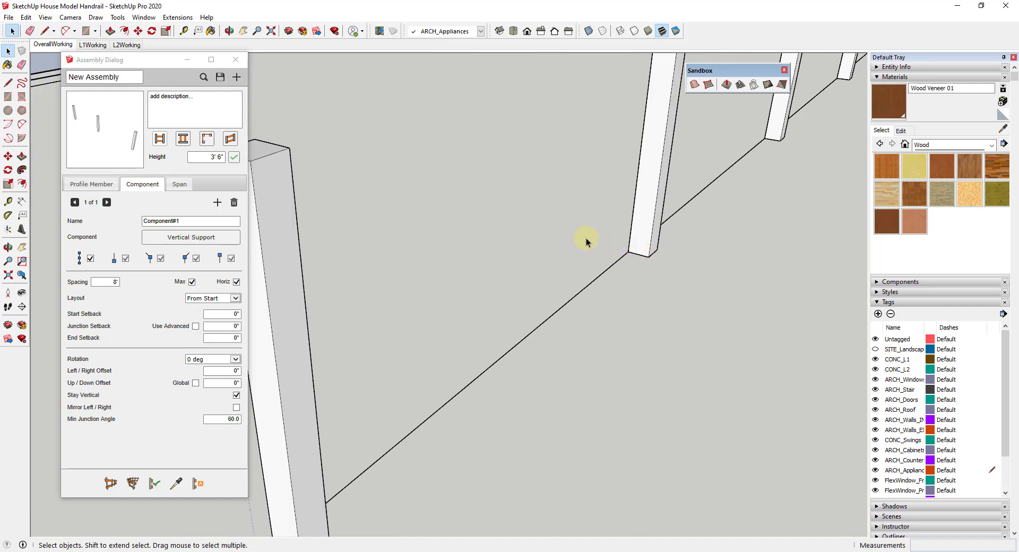
scroll(582, 246, down, 6)
middle_drag(699, 246, 483, 257)
scroll(632, 262, up, 5)
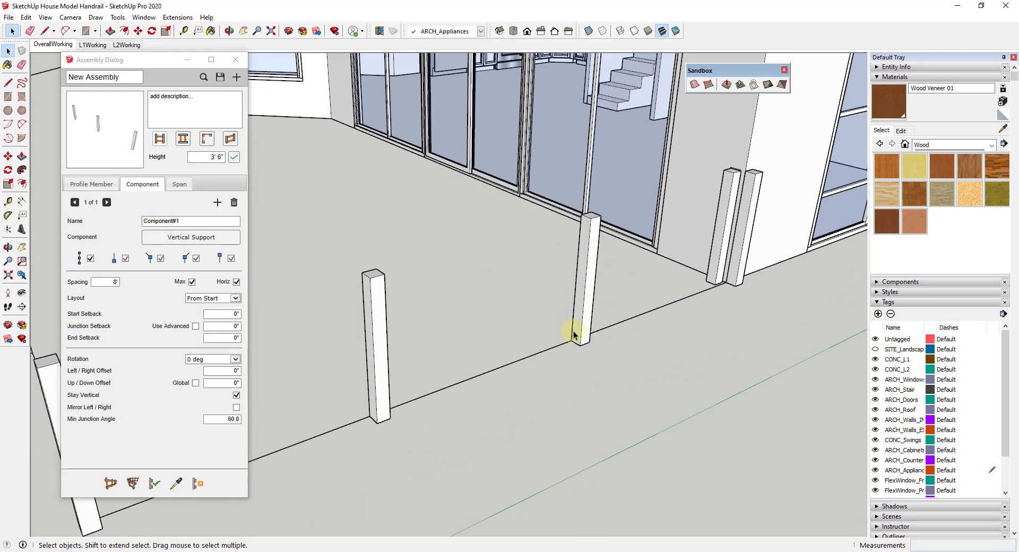
Set the post component's left/right offset to 5" and apply it to the existing post assembly.
click(212, 371)
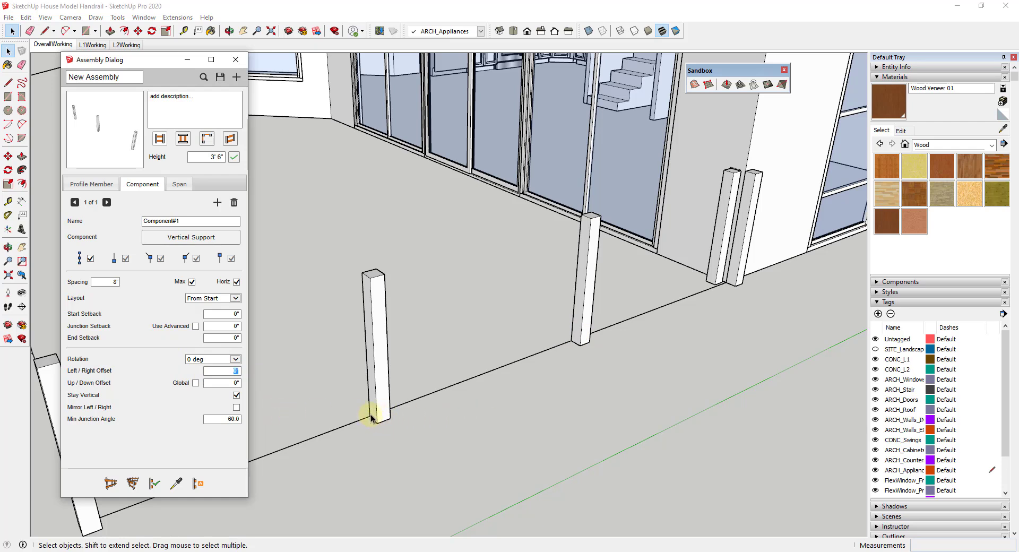
key(Tab)
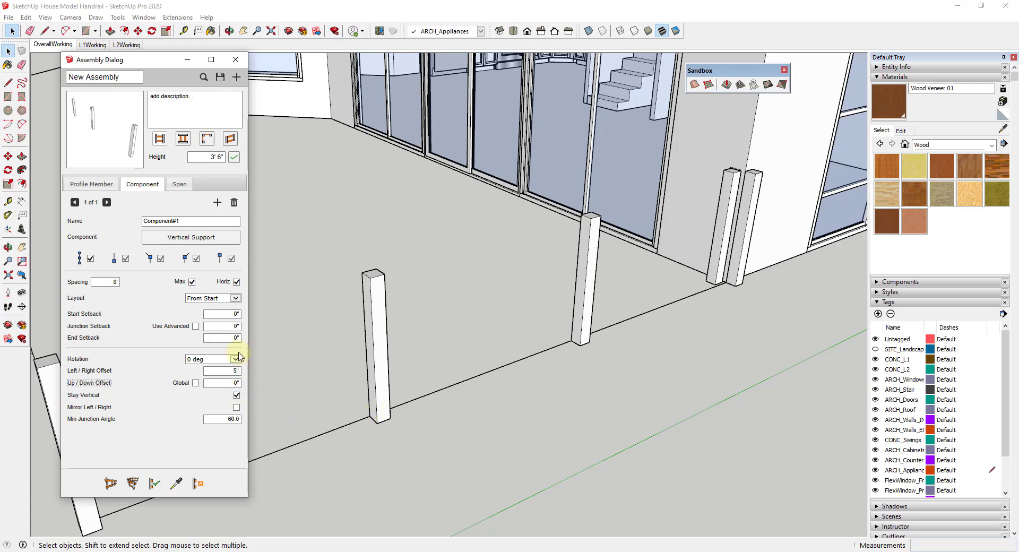
click(382, 308)
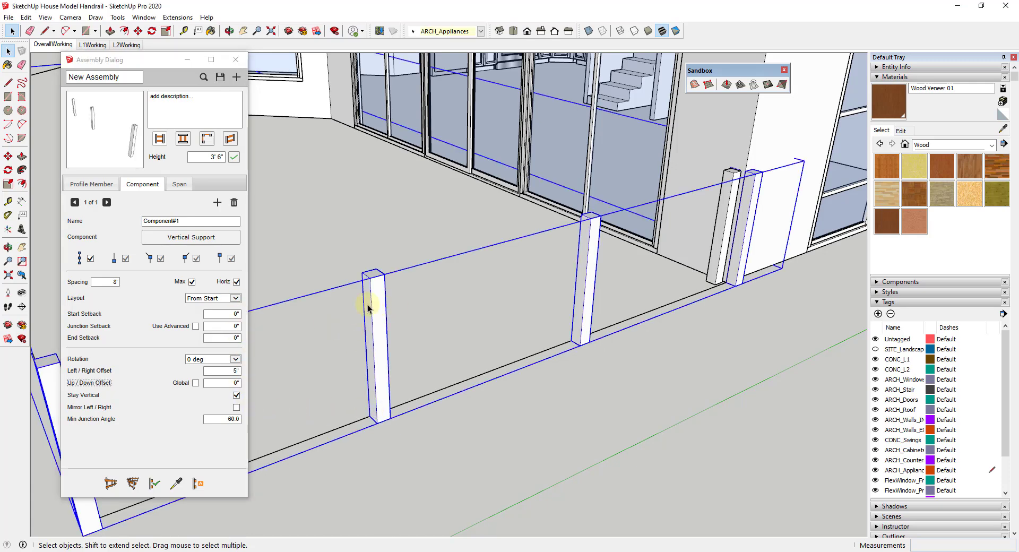
click(153, 483)
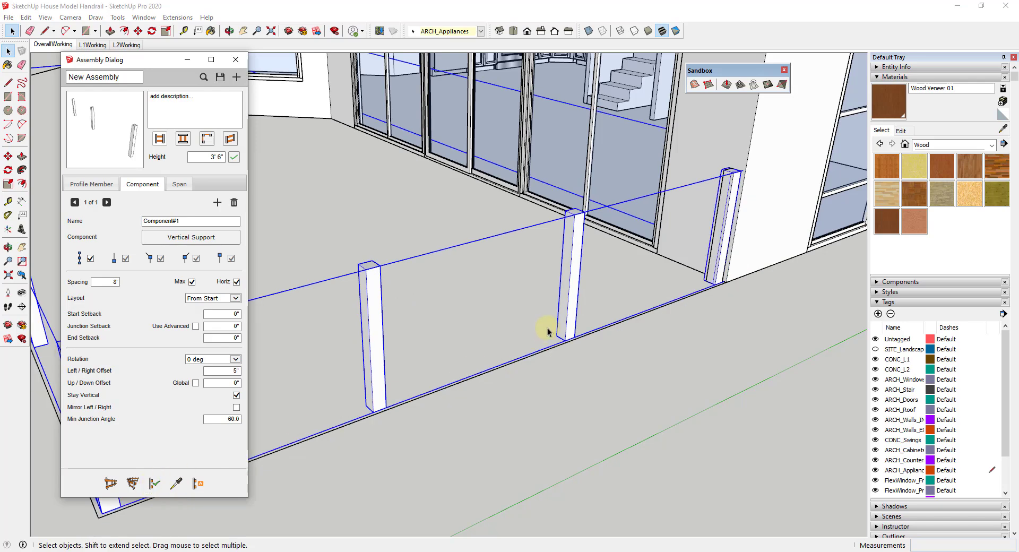
scroll(579, 329, up, 5)
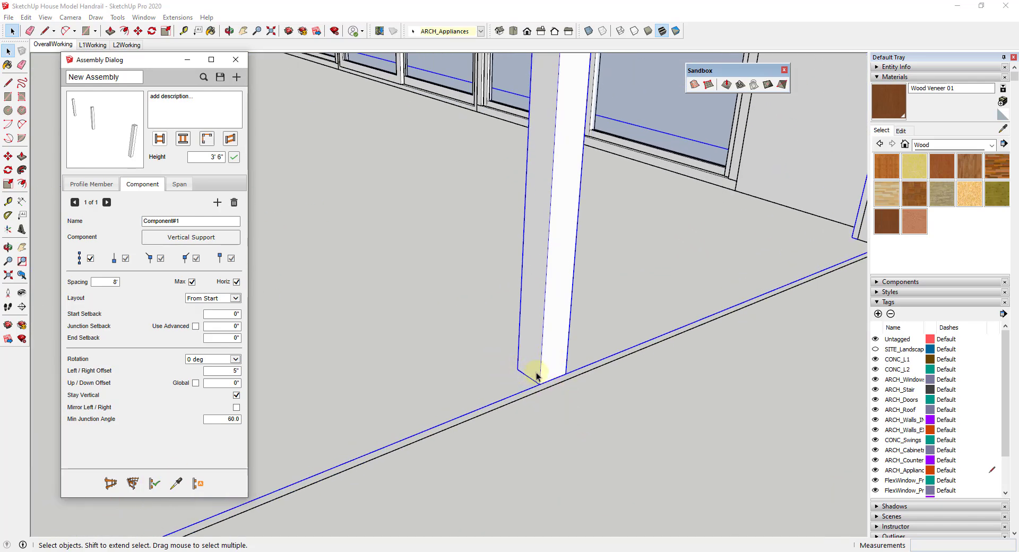
scroll(532, 374, down, 3)
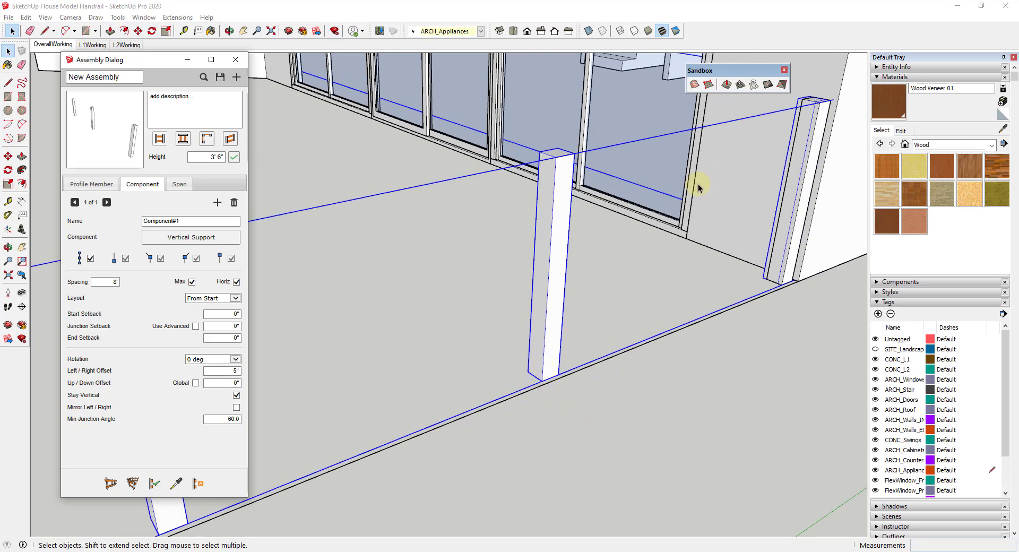
Move the original loose post away from the house corner to a spot outside the deck outline.
scroll(773, 157, up, 3)
click(772, 149)
scroll(764, 144, down, 3)
key(m)
click(765, 146)
click(846, 193)
key(space)
scroll(807, 166, up, 2)
Set the post component's end setback to 4" and apply it to the selected post assembly.
click(763, 147)
scroll(763, 143, up, 2)
middle_drag(751, 136, 335, 121)
scroll(760, 189, down, 3)
scroll(425, 97, up, 5)
middle_drag(460, 90, 497, 142)
scroll(455, 314, down, 3)
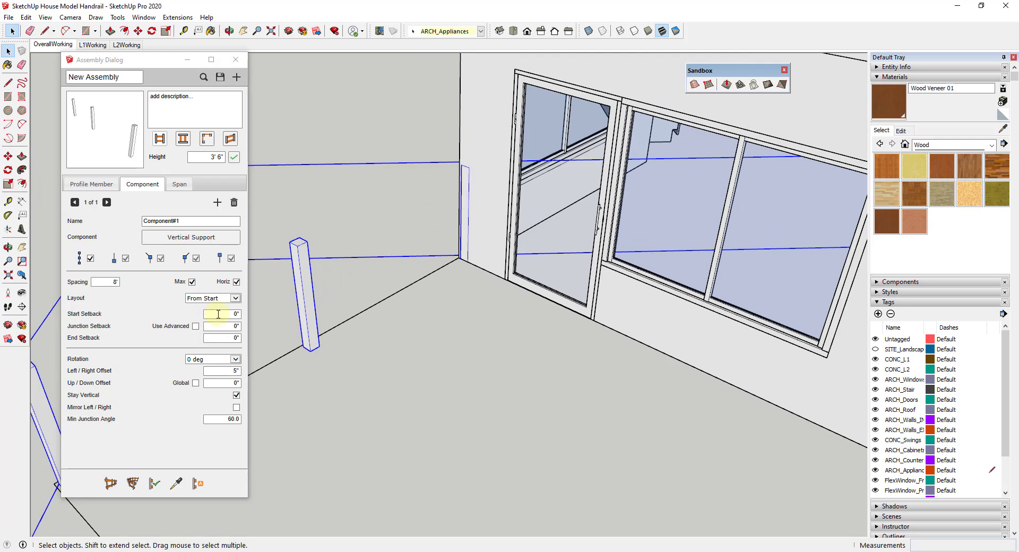
click(216, 335)
scroll(471, 171, up, 4)
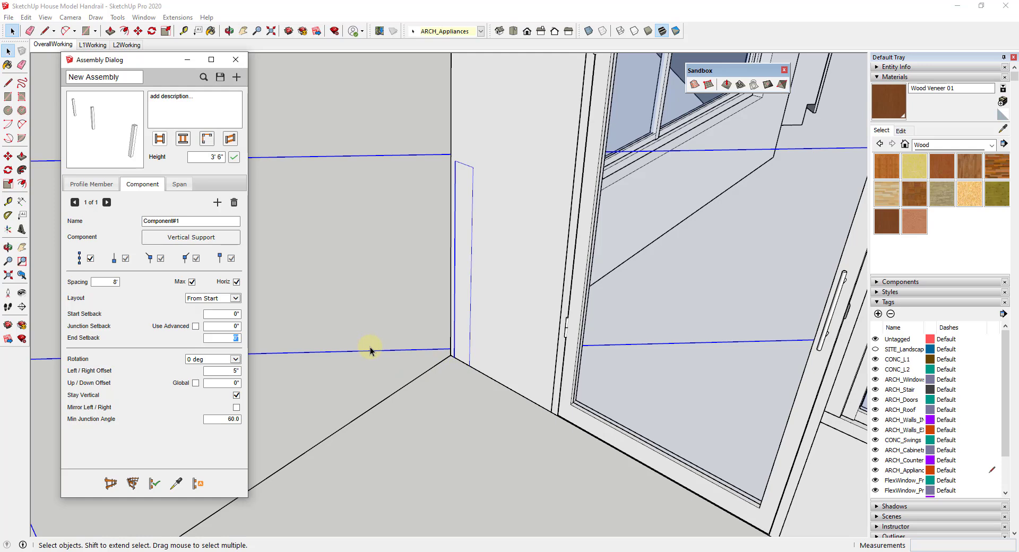
click(155, 483)
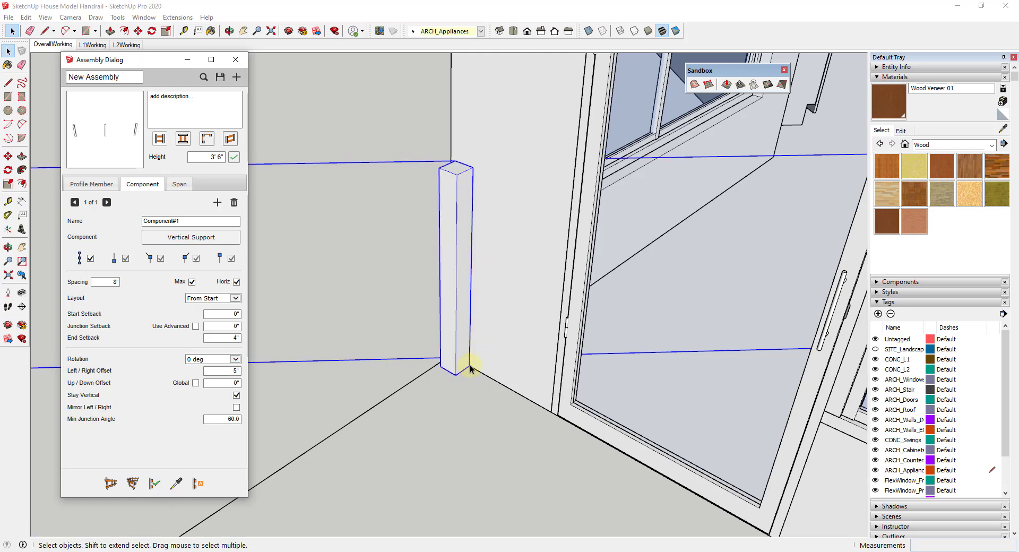
Delete the existing post assembly and rebuild it along the traced deck outline with the current settings.
scroll(443, 367, down, 10)
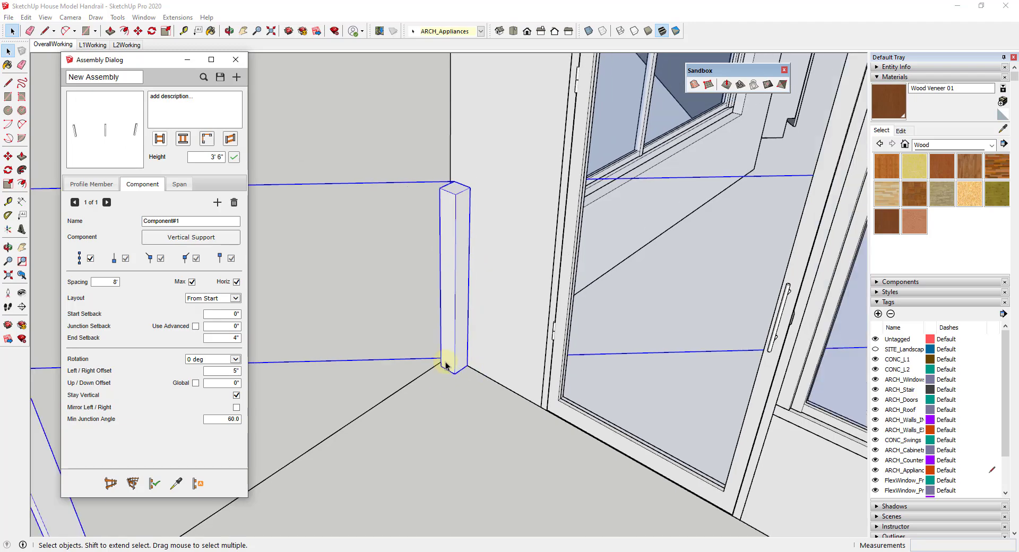
middle_drag(407, 302, 729, 313)
scroll(730, 313, up, 10)
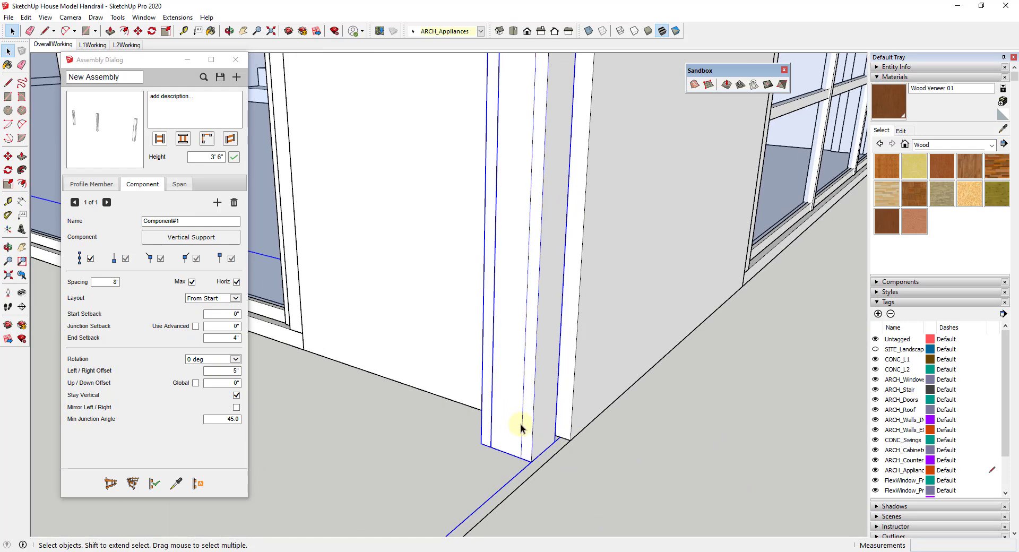
scroll(578, 319, down, 10)
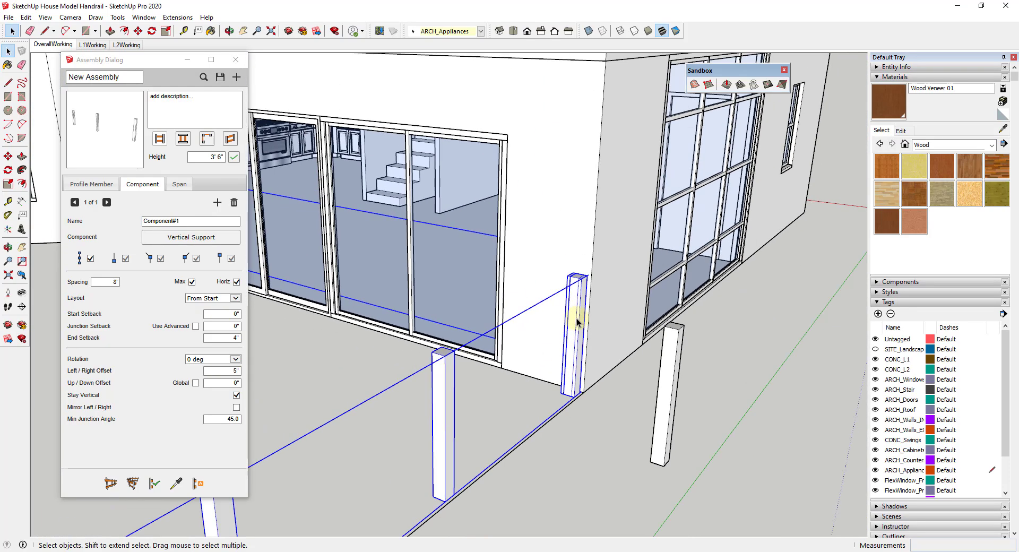
scroll(579, 314, down, 5)
key(Delete)
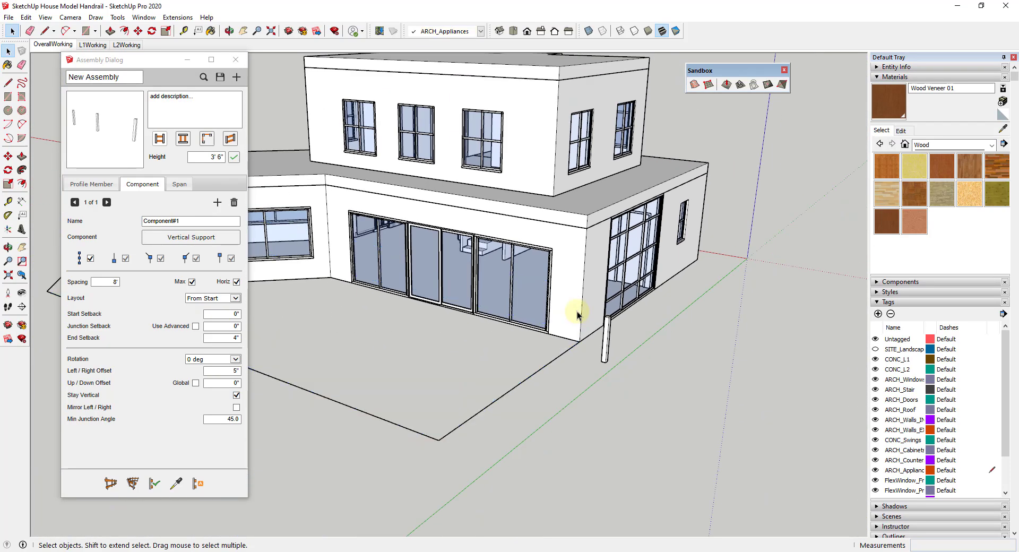
click(537, 374)
middle_drag(537, 373, 254, 239)
click(133, 482)
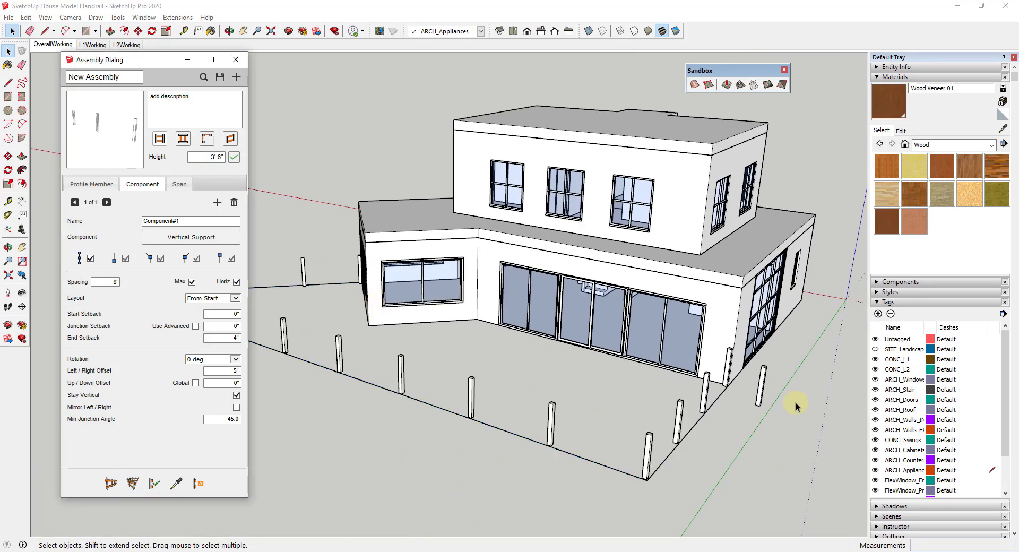
Examine the rebuilt posts at the house wall, along the deck edges and at the angled corner.
scroll(745, 370, up, 6)
scroll(745, 369, up, 4)
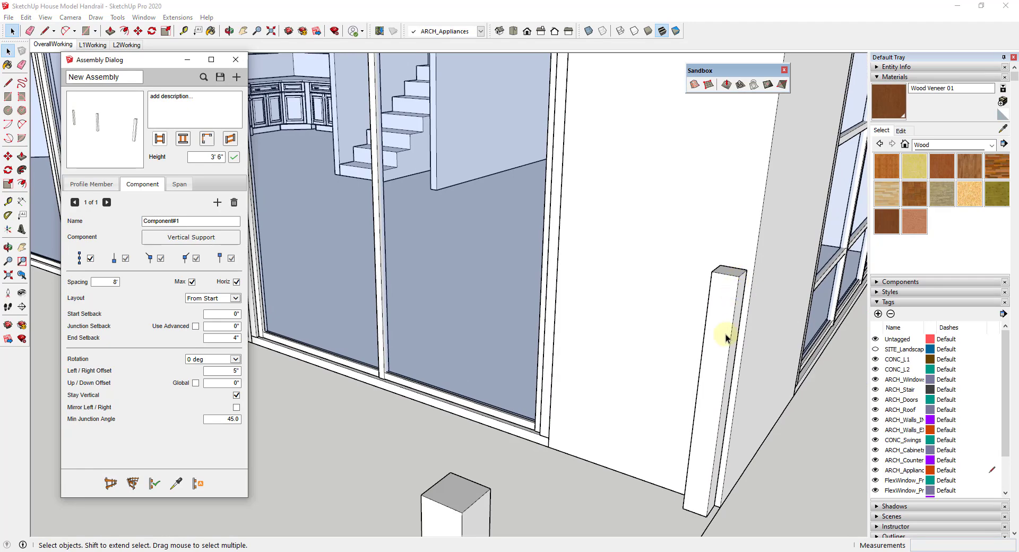
scroll(739, 335, down, 10)
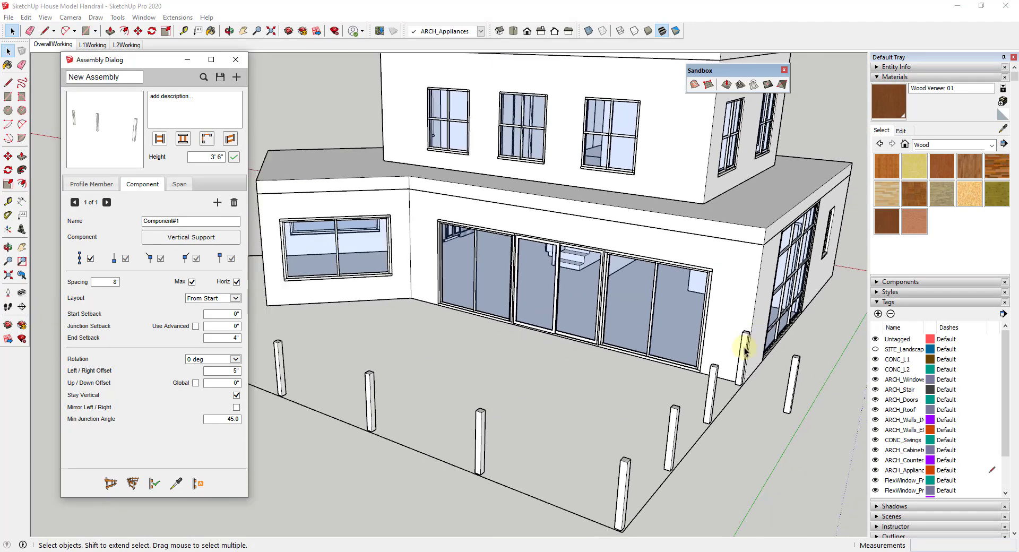
middle_drag(380, 352, 823, 352)
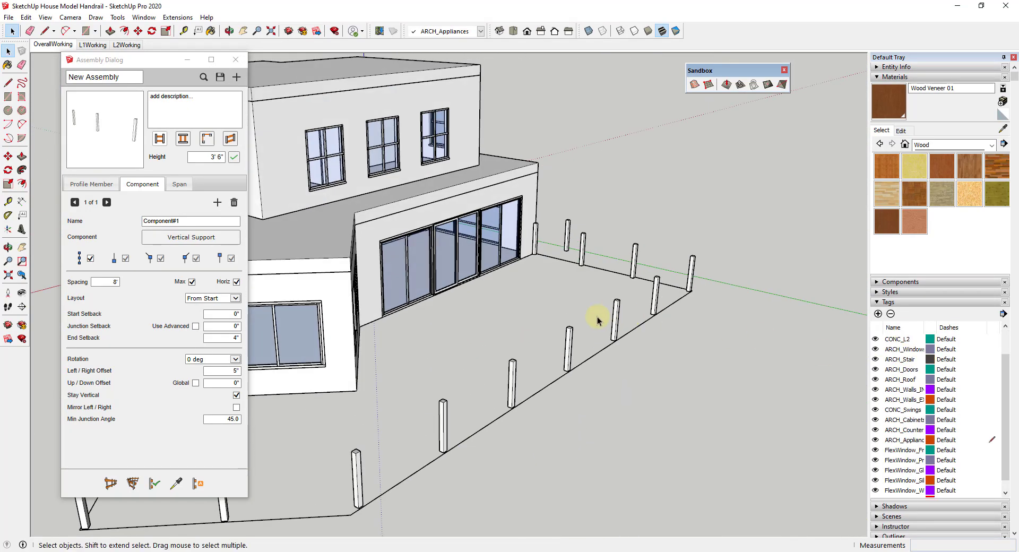
middle_drag(598, 318, 422, 442)
scroll(421, 442, up, 2)
scroll(573, 325, down, 1)
scroll(589, 350, down, 1)
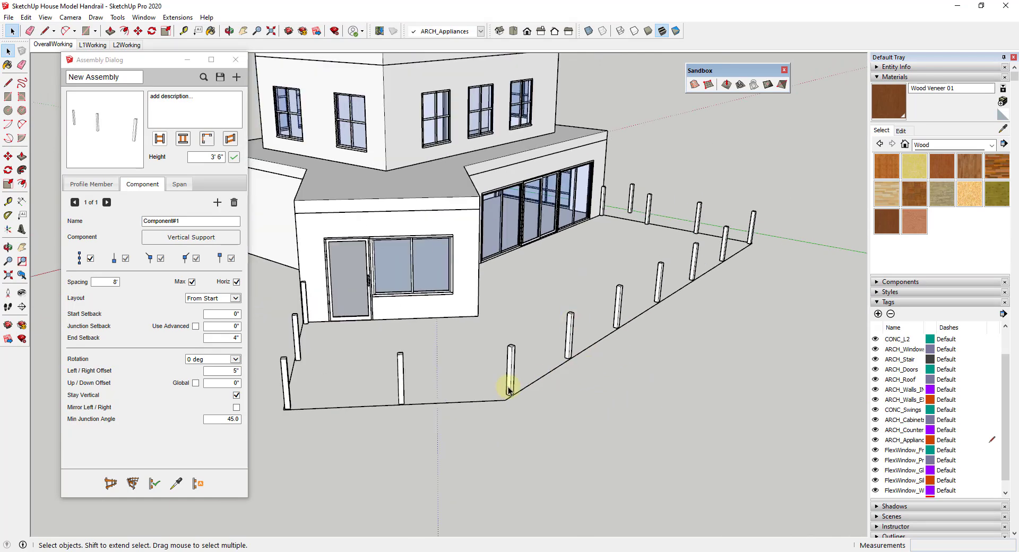
scroll(512, 384, up, 3)
scroll(513, 380, up, 1)
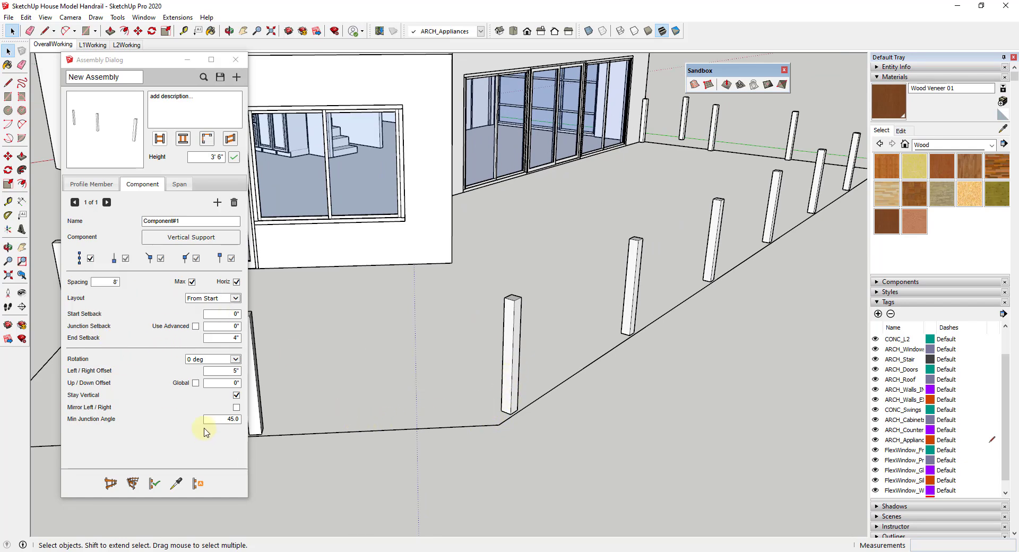
Set the post component's minimum junction angle to 20 and apply it to the post assembly.
click(219, 419)
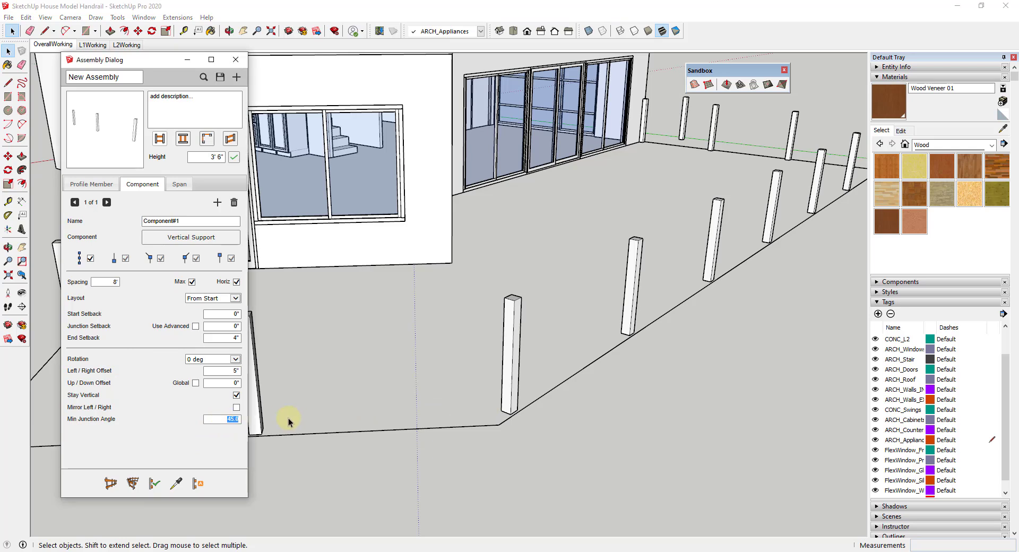
text(20)
key(Tab)
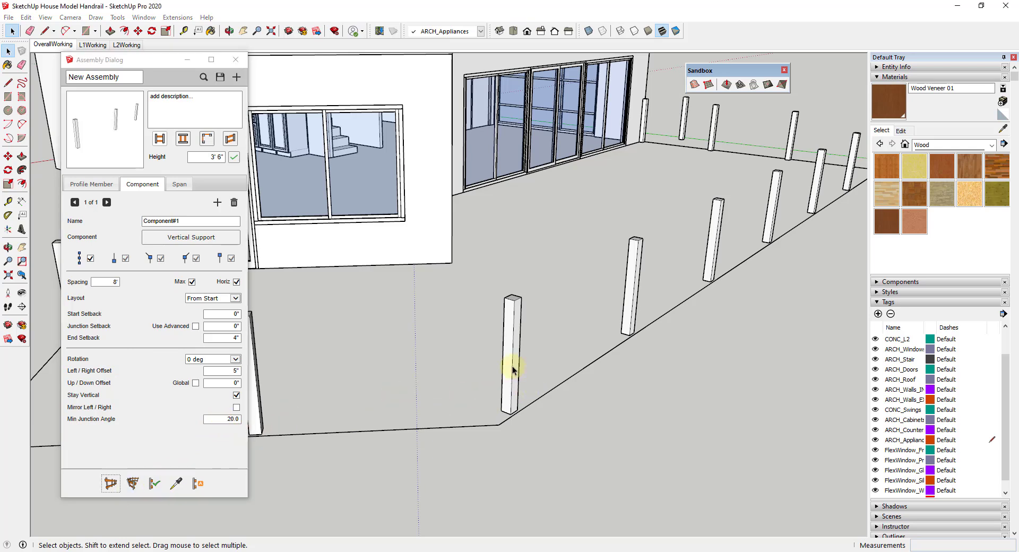
click(154, 483)
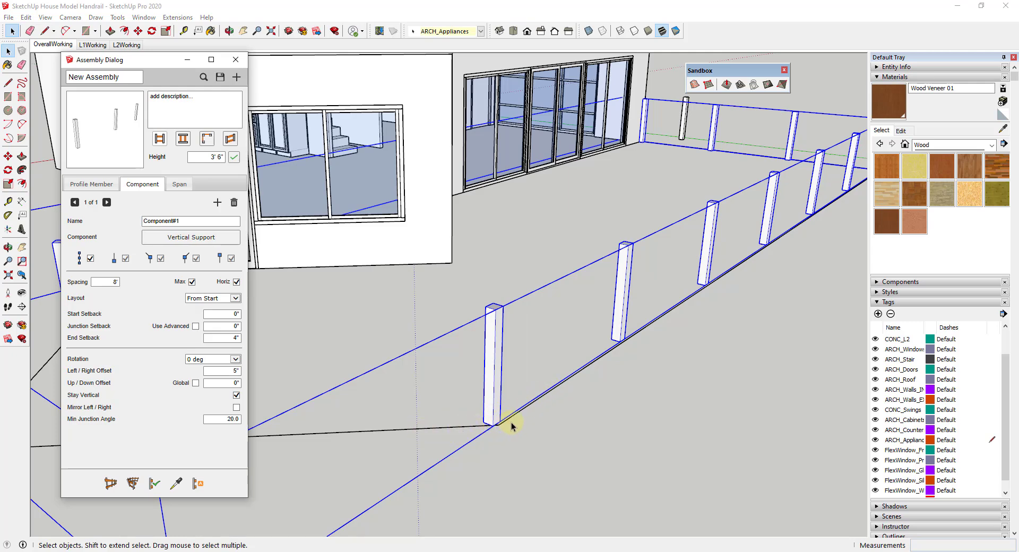
Examine the post position at the deck outline's shallow angled corner.
scroll(518, 417, down, 4)
scroll(524, 408, up, 4)
scroll(525, 403, up, 1)
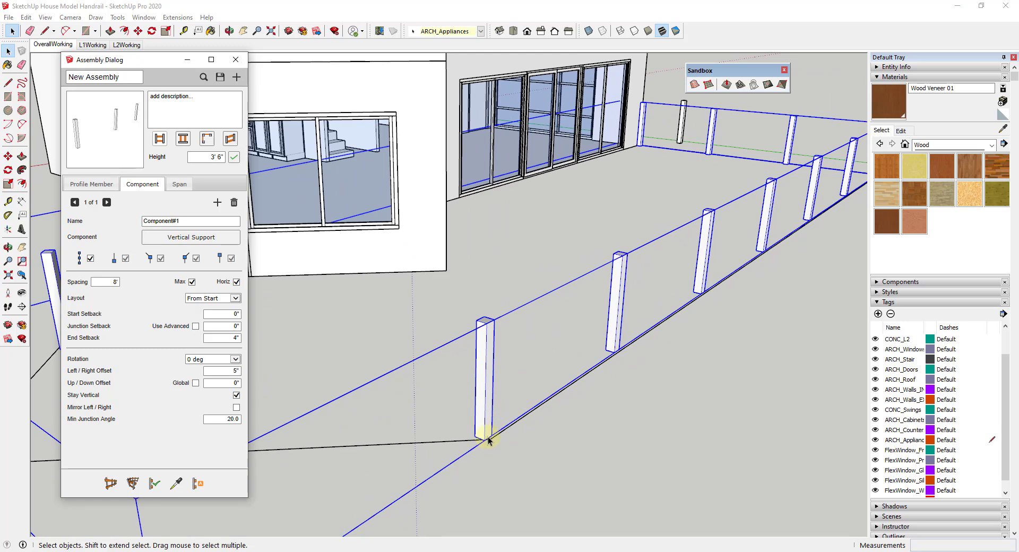
scroll(488, 439, down, 5)
scroll(443, 420, up, 1)
mouse_move(496, 392)
middle_down()
mouse_move(762, 318)
mouse_move(484, 385)
middle_up()
scroll(462, 366, down, 2)
scroll(387, 367, up, 5)
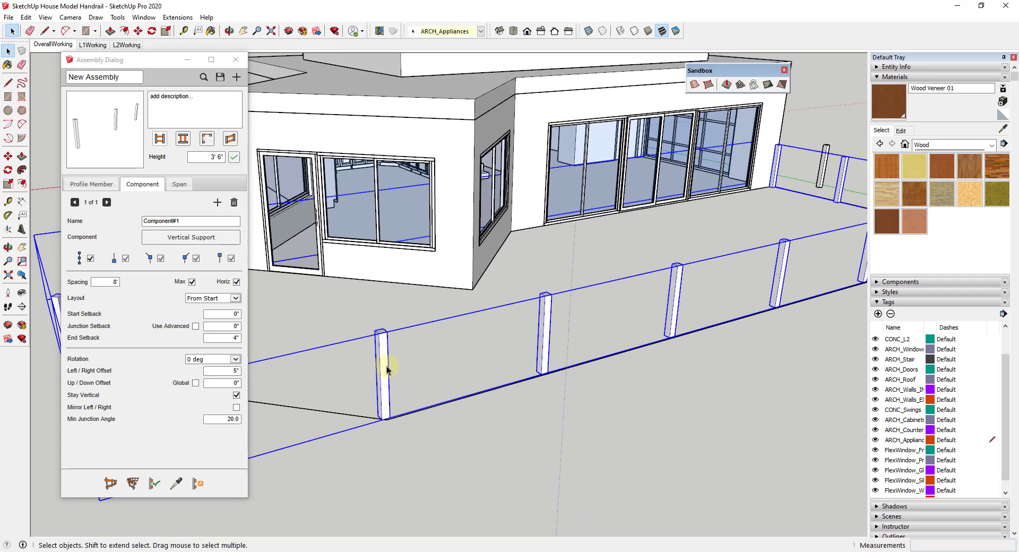
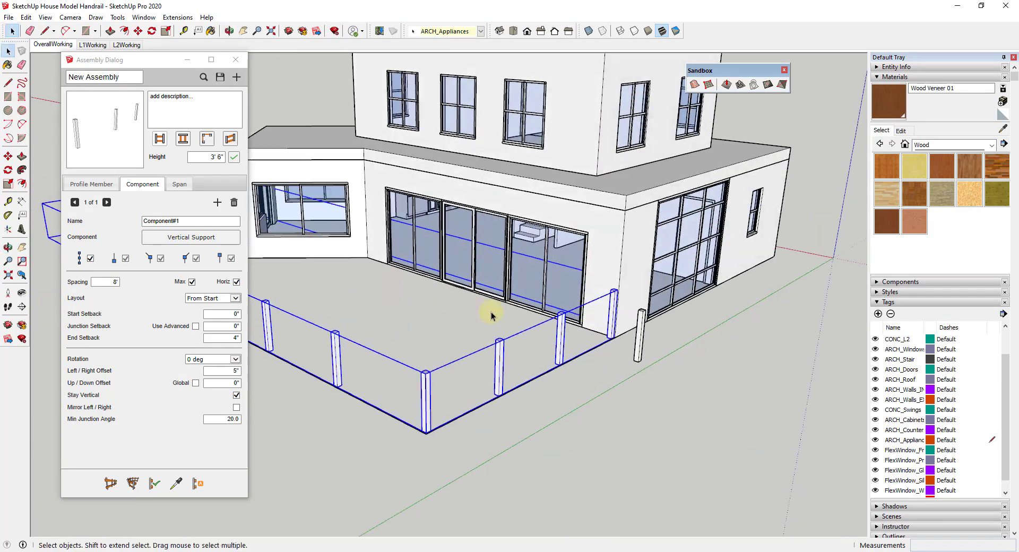
Draw a rectangular cap face 8 inches wide and 3/4 inch high on top of the post at the house wall corner and select it.
scroll(650, 269, up, 3)
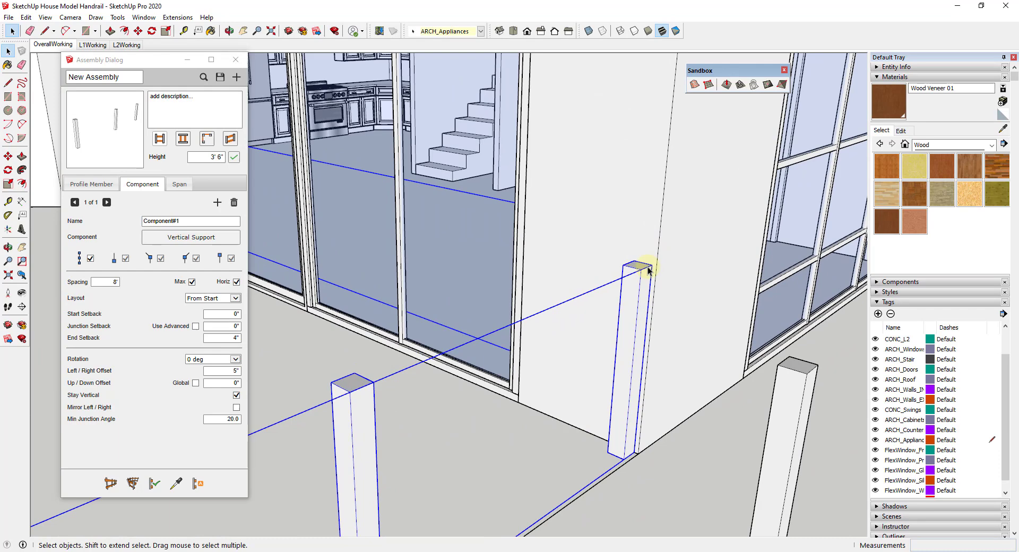
scroll(700, 234, down, 5)
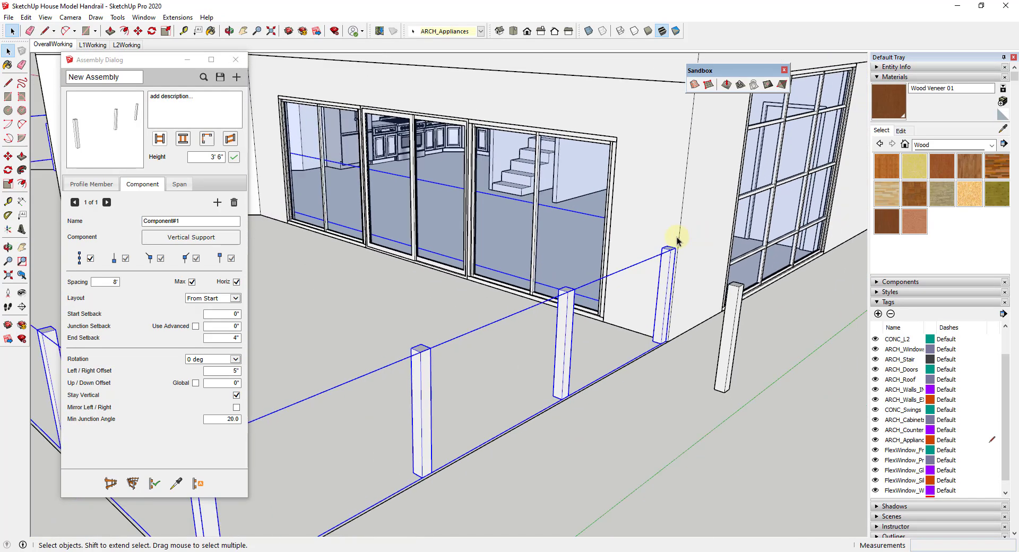
scroll(598, 284, down, 8)
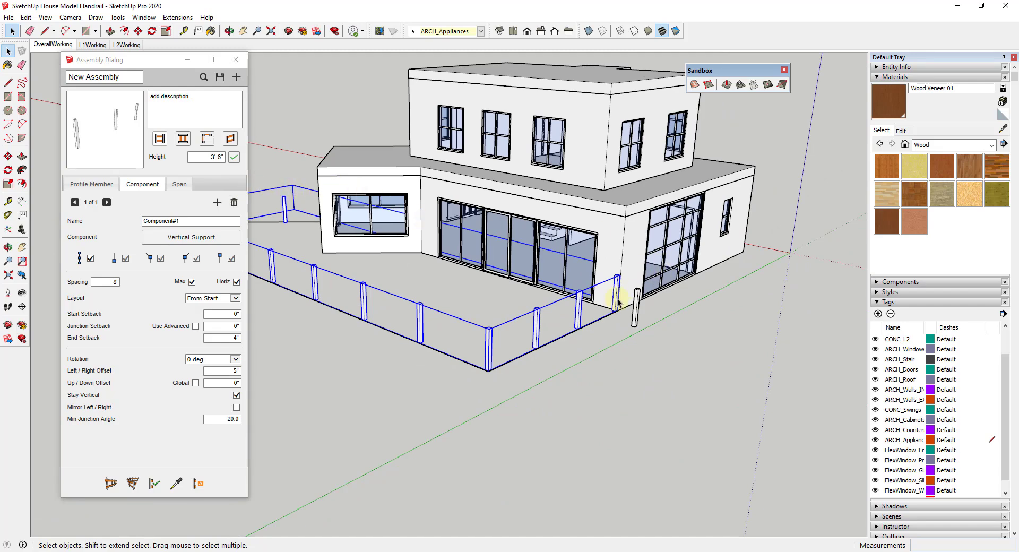
scroll(615, 300, up, 8)
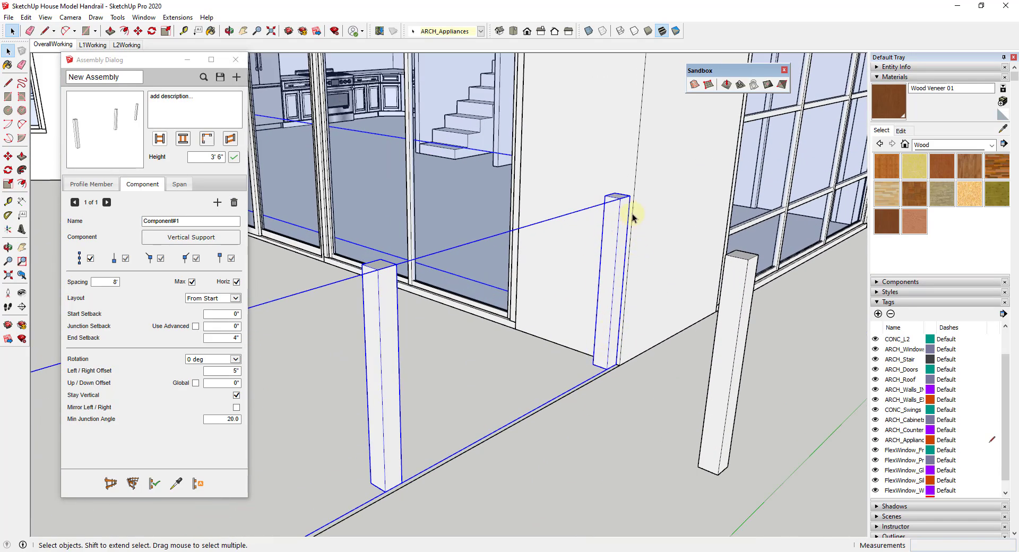
scroll(633, 217, up, 6)
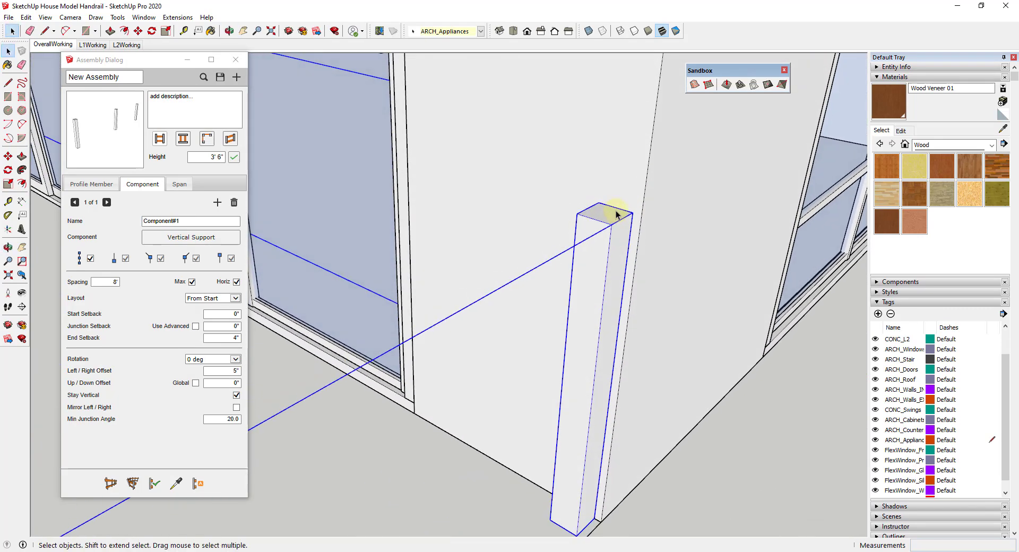
key(l)
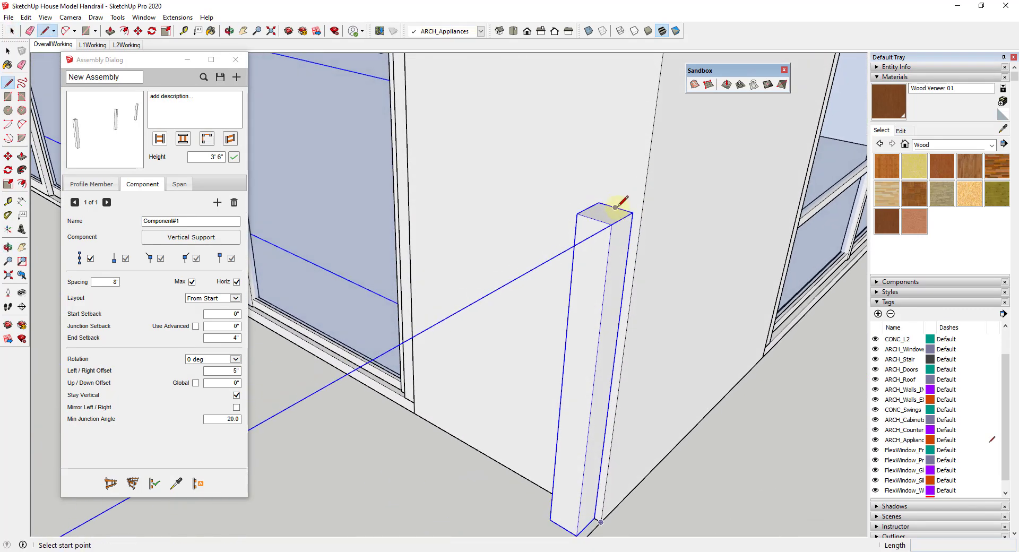
click(615, 207)
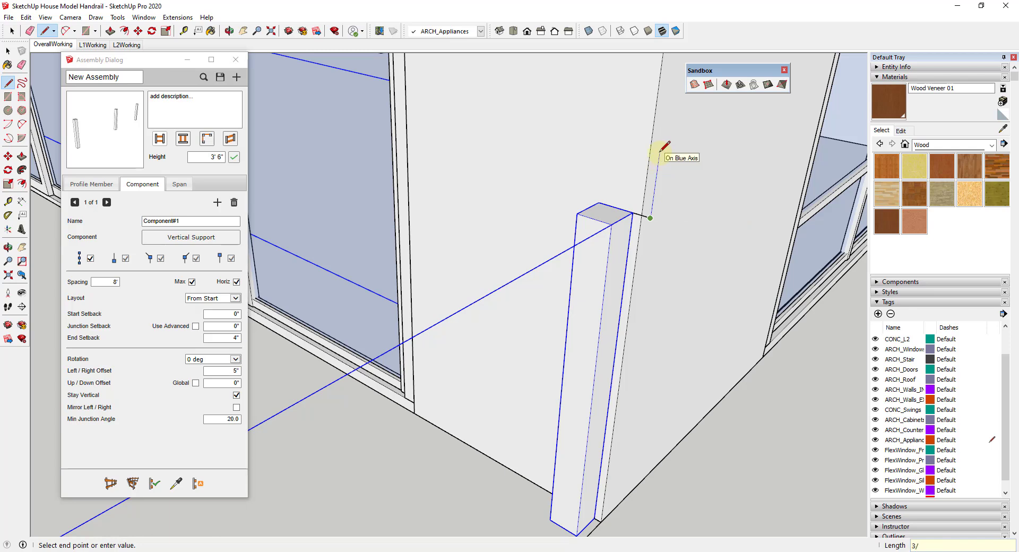
click(582, 189)
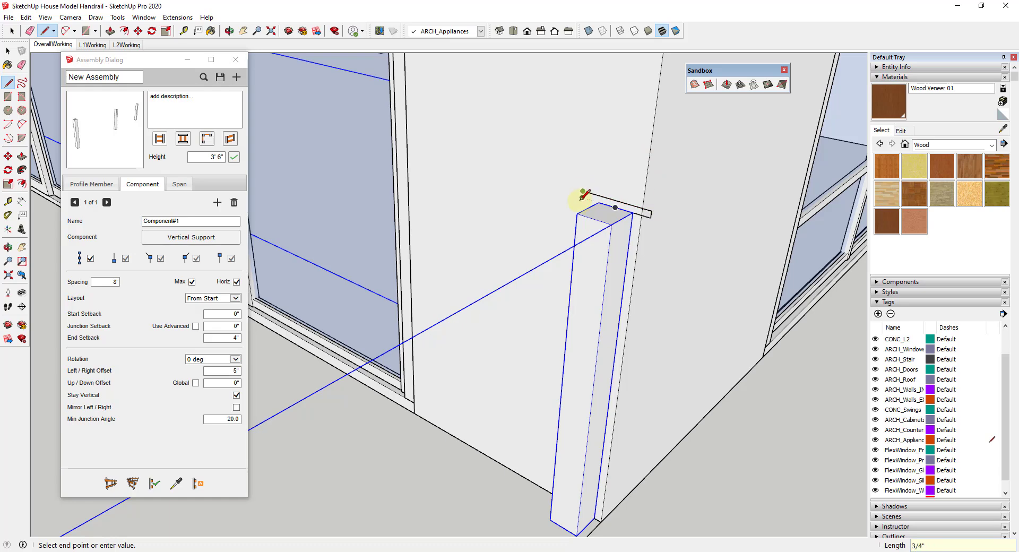
key(space)
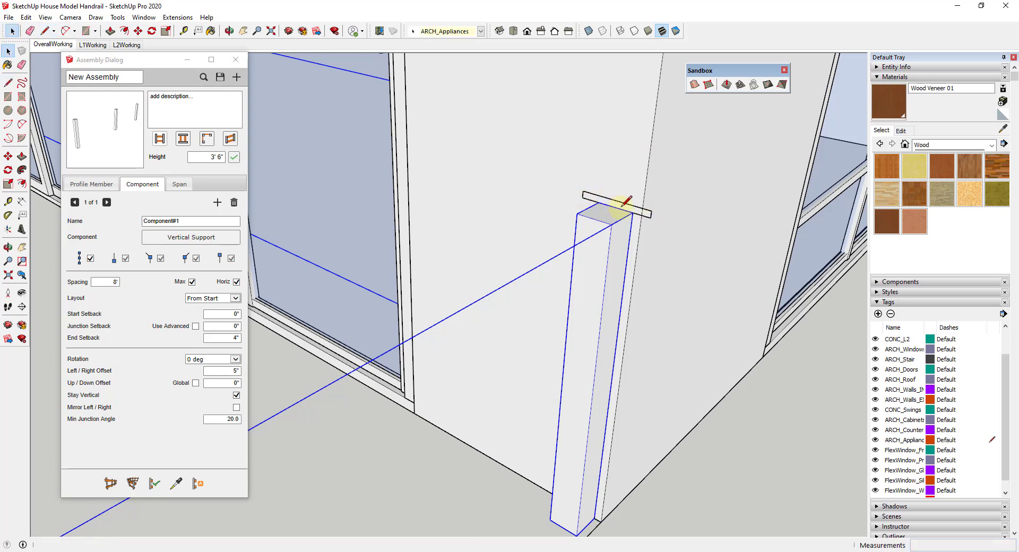
click(626, 209)
scroll(628, 210, up, 5)
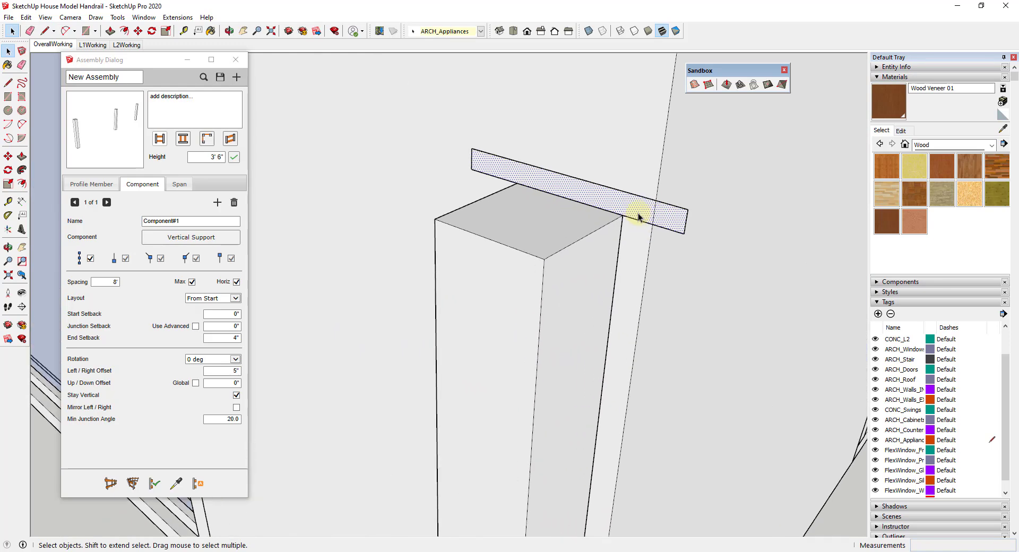
scroll(638, 216, down, 4)
key(p)
click(644, 211)
key(space)
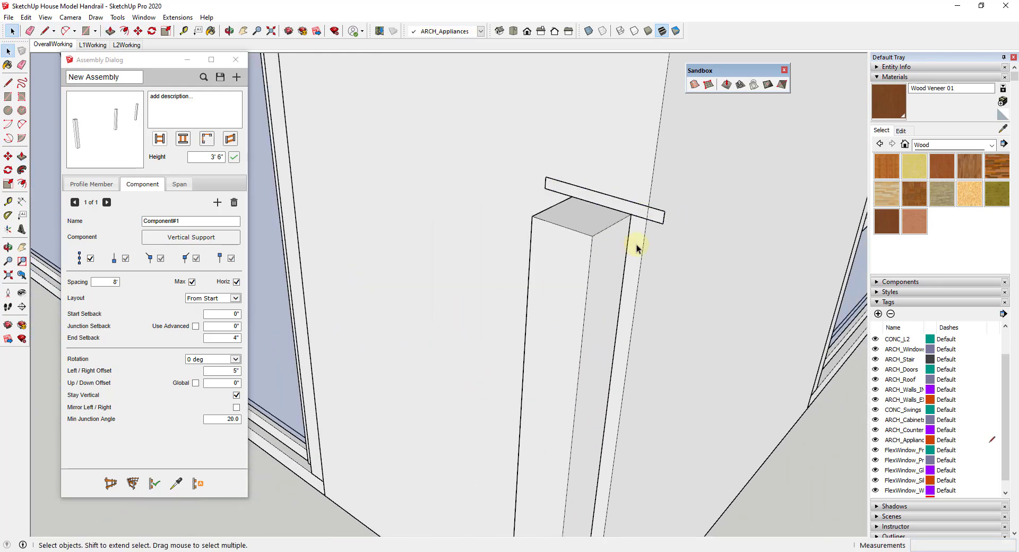
scroll(674, 195, down, 2)
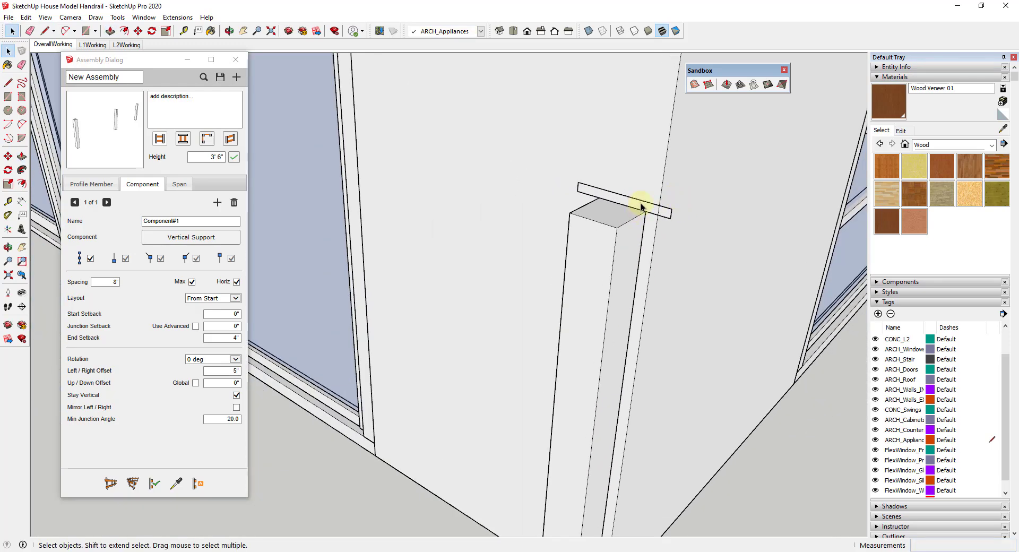
scroll(641, 207, up, 1)
scroll(641, 207, down, 2)
scroll(641, 207, up, 2)
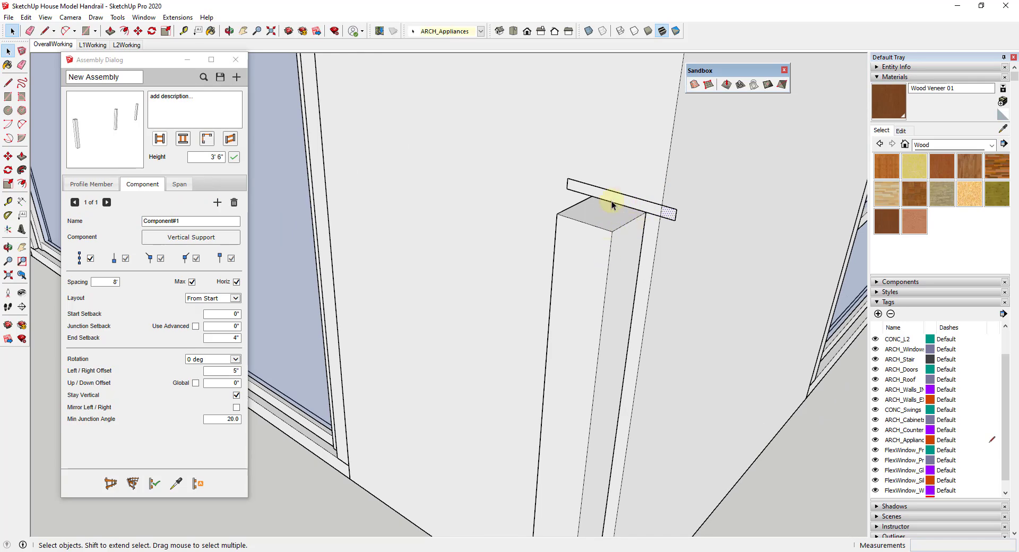
Create a Profile Builder profile named "Top Cap - 1 x 8" from the selected cap face.
drag(128, 62, 136, 119)
scroll(674, 208, up, 5)
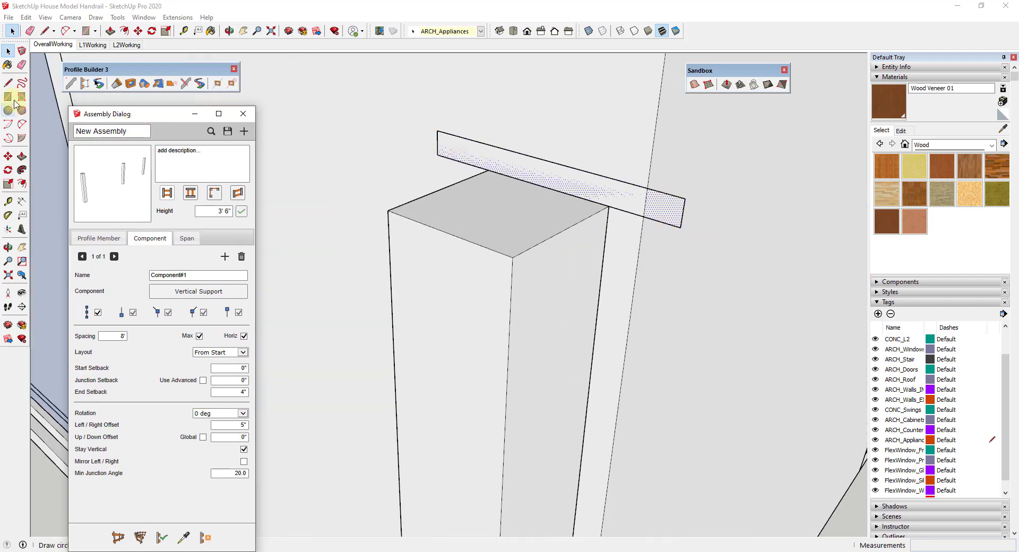
click(77, 91)
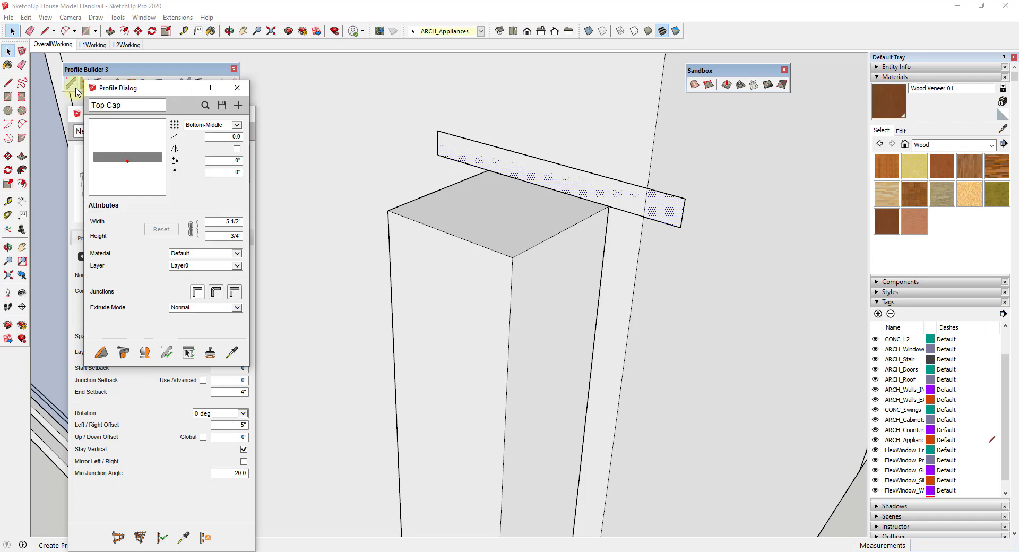
click(239, 106)
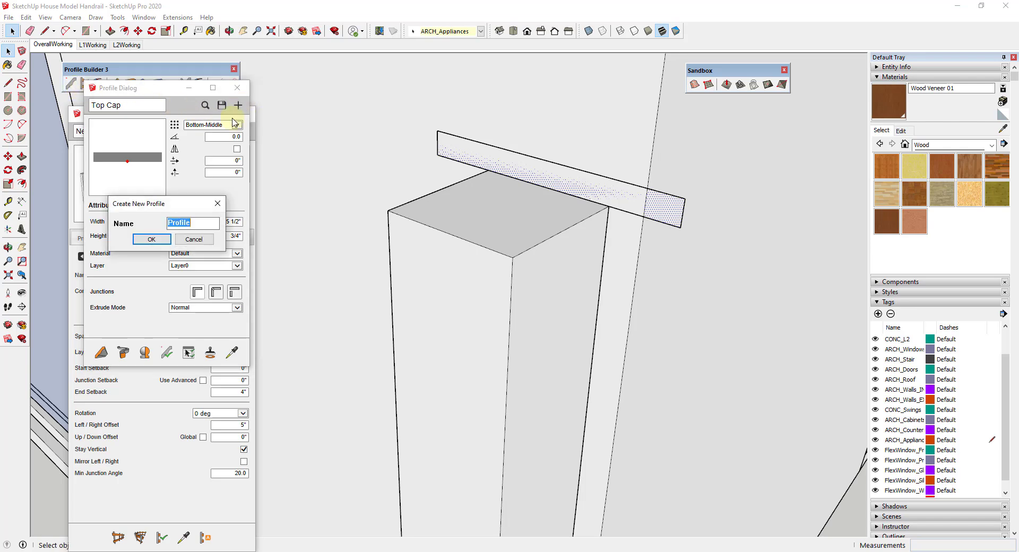
text(Top Cap - 1 x 8)
click(151, 239)
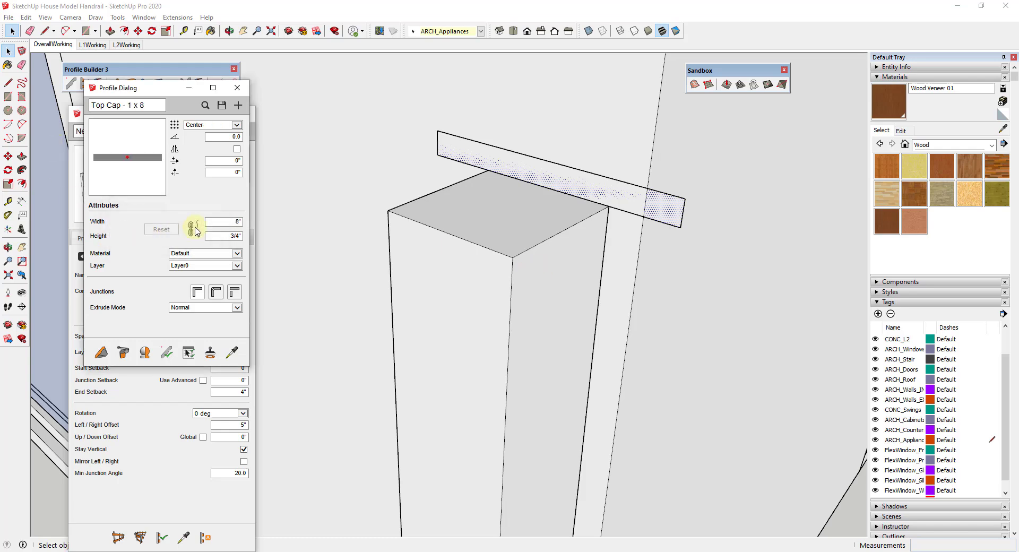
Set the new top cap profile's placement point to Bottom-Middle.
scroll(571, 191, up, 1)
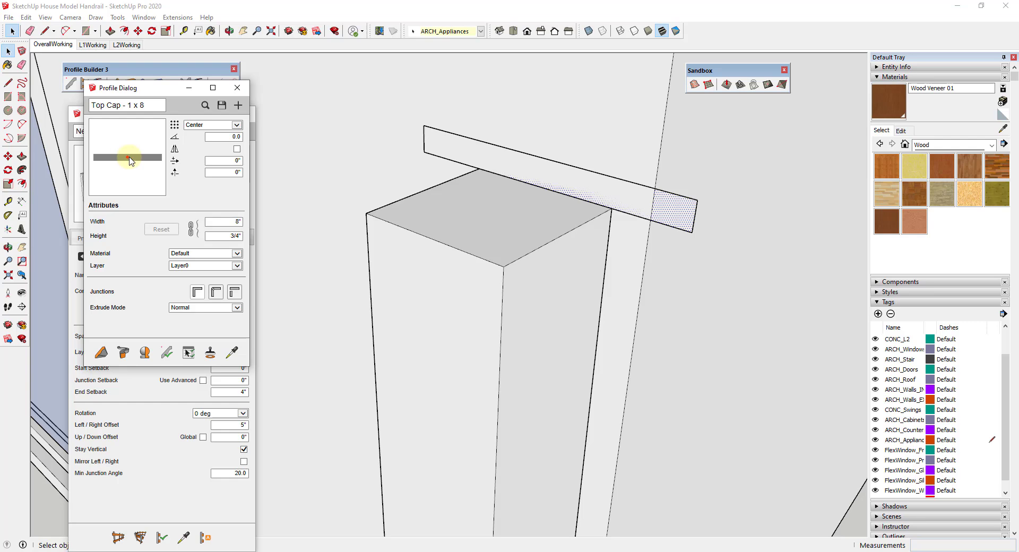
click(214, 130)
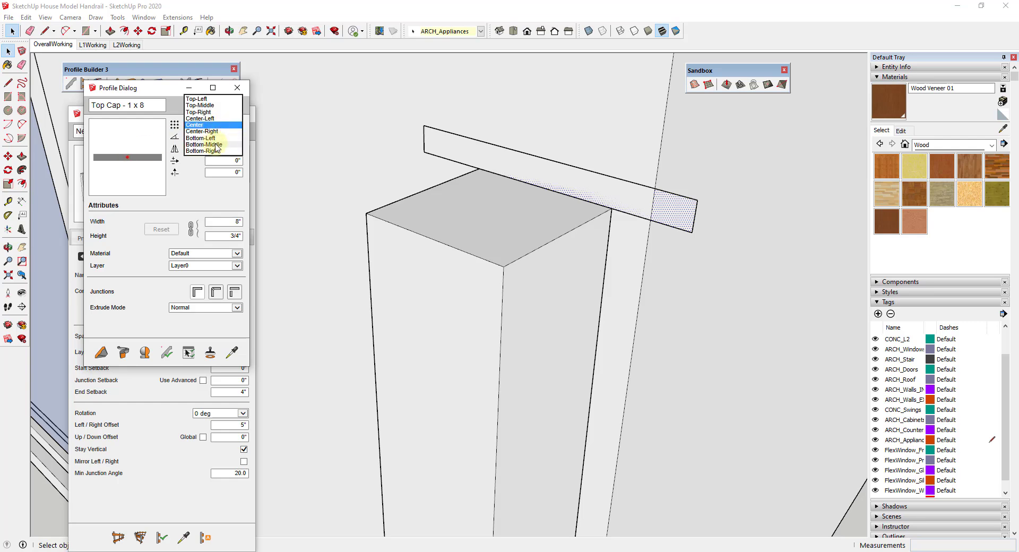
click(215, 145)
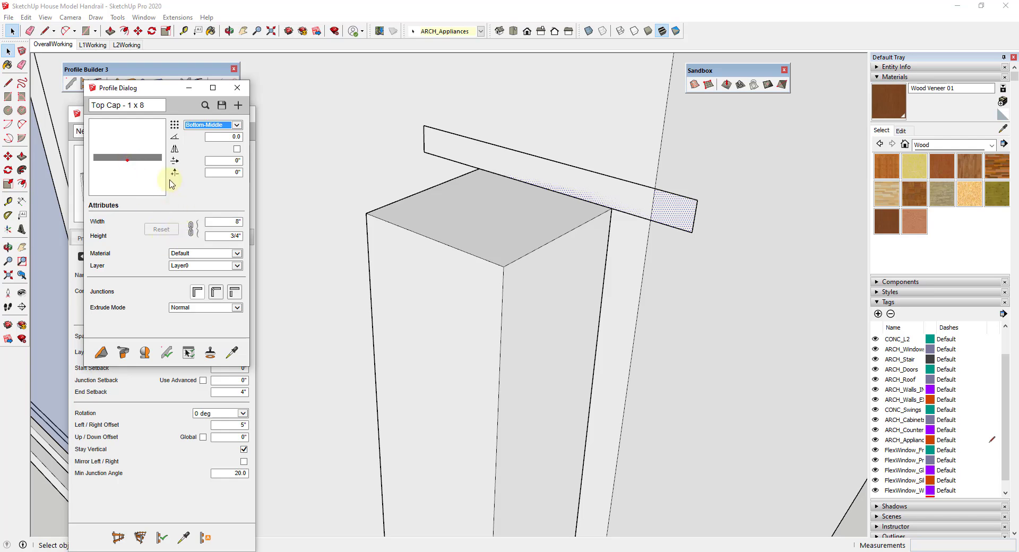
Save the profile as "Top Cap - 1 x 8" in the 230 Profile Builder Handrail folder and close its settings.
click(222, 105)
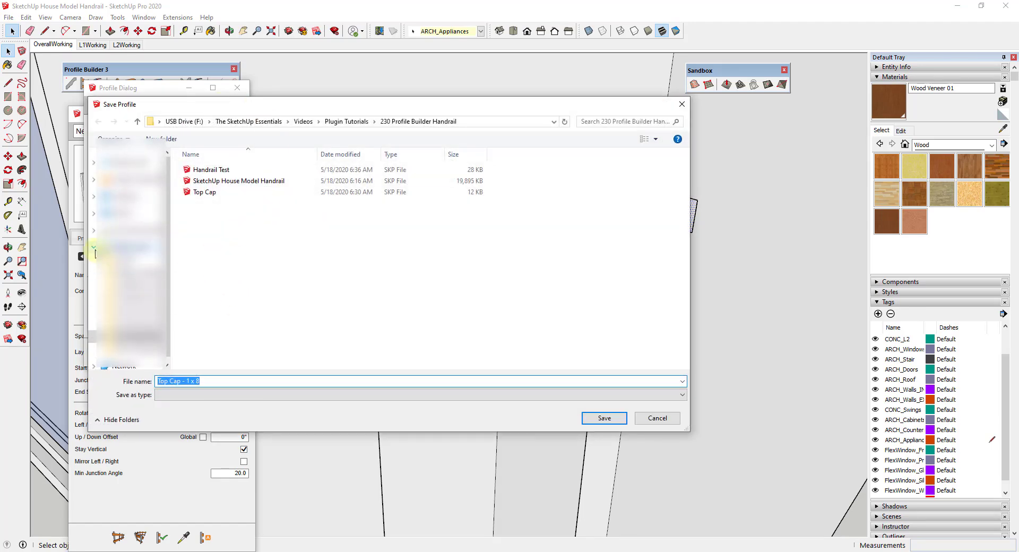
click(222, 239)
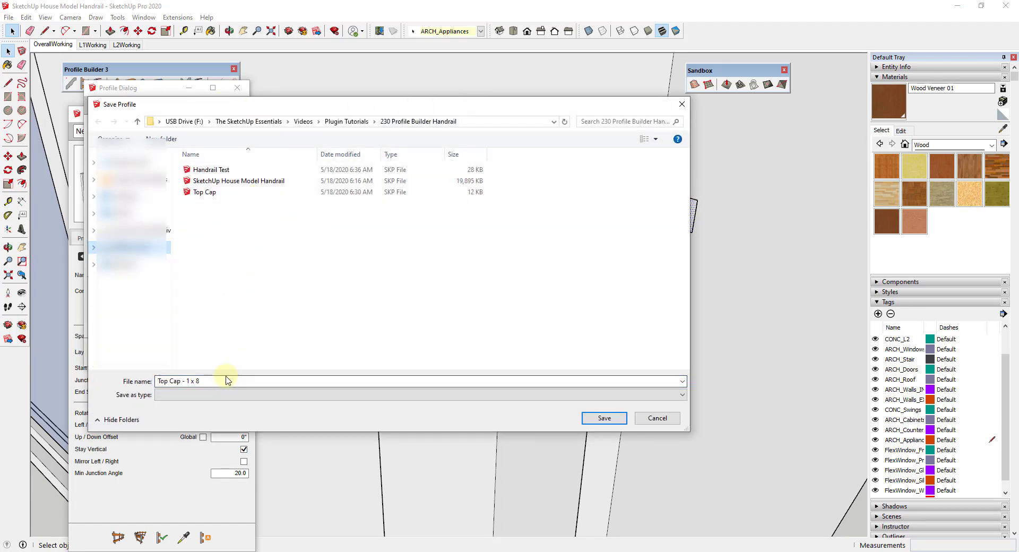
click(600, 417)
click(191, 252)
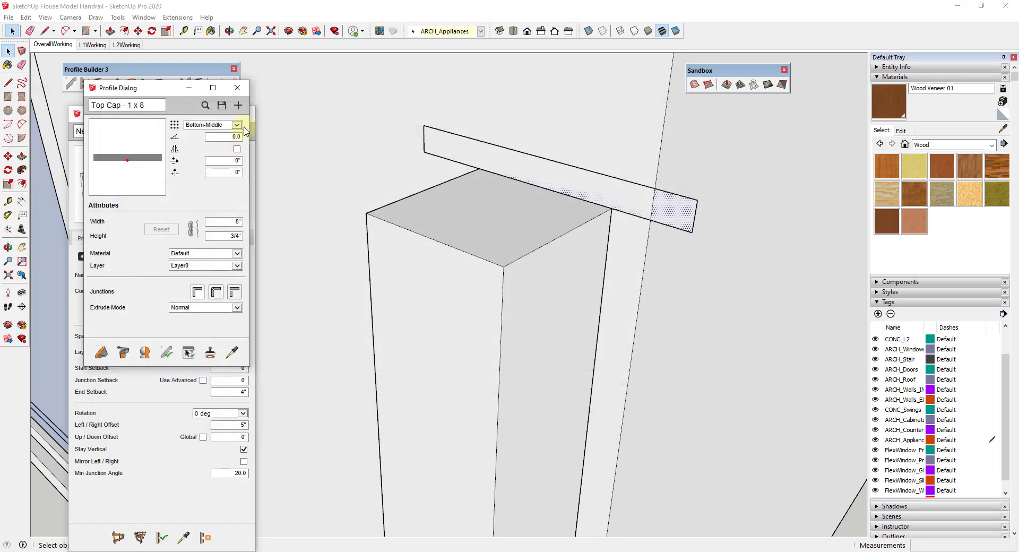
click(234, 88)
Add a profile member to the assembly and assign it the Top Cap profile.
scroll(584, 231, down, 3)
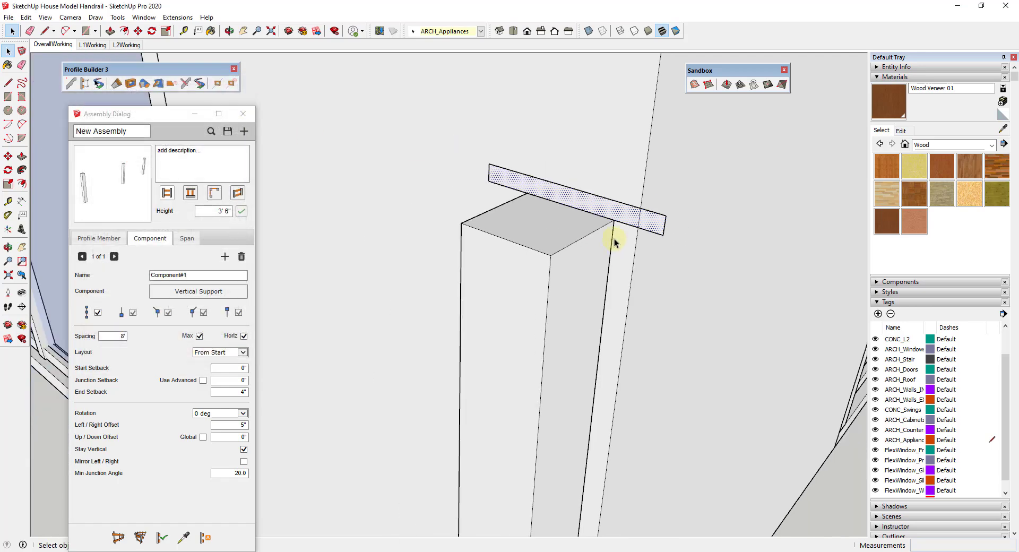
click(111, 242)
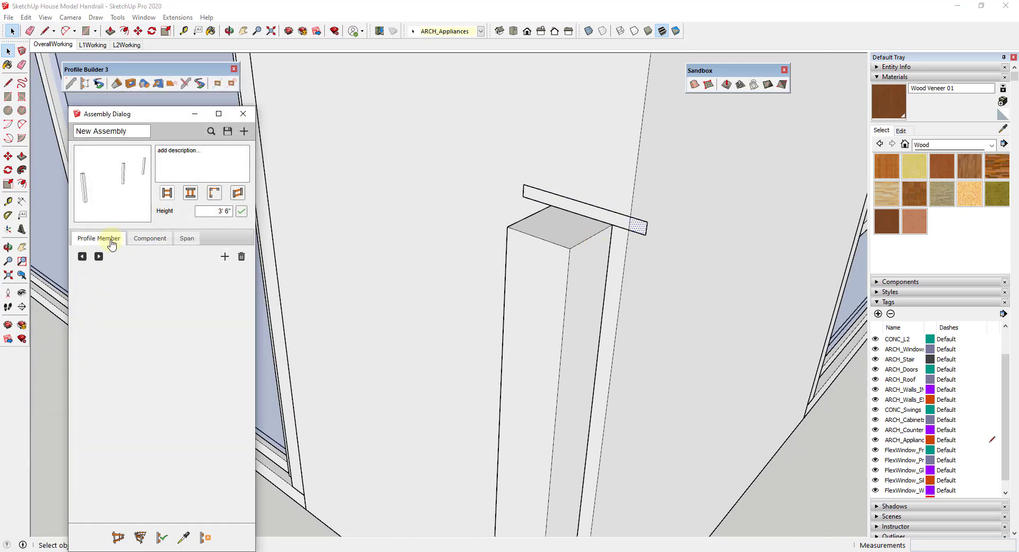
click(224, 258)
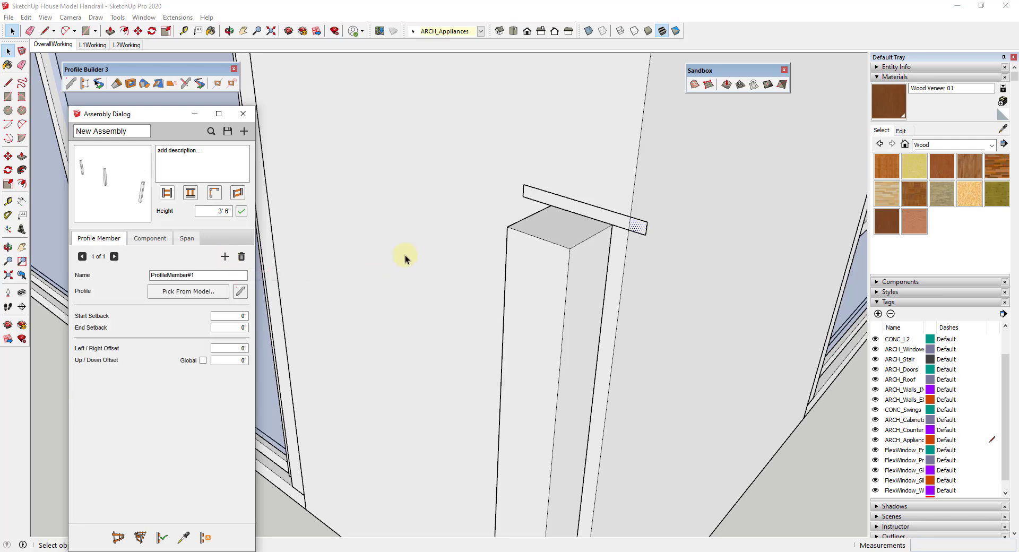
scroll(396, 256, down, 3)
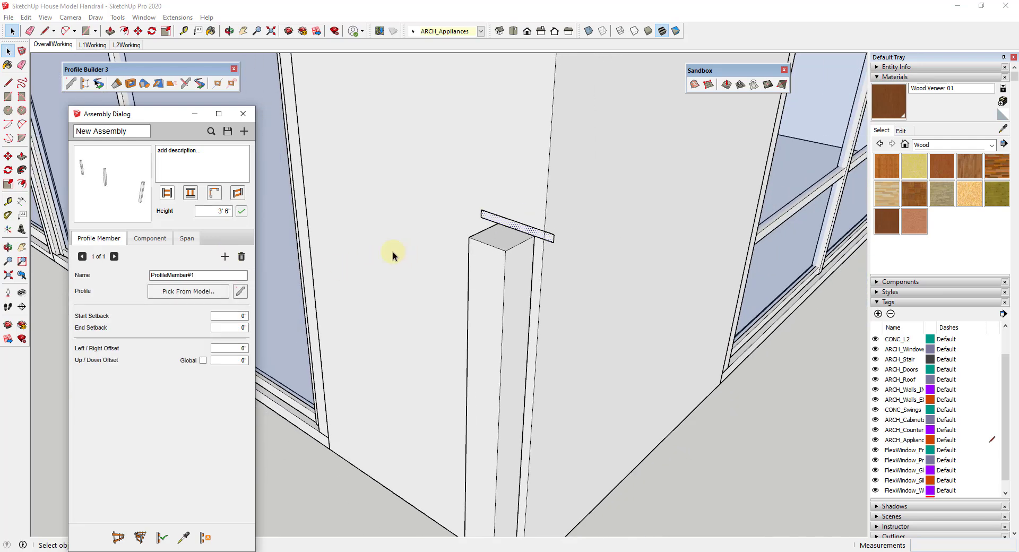
click(240, 293)
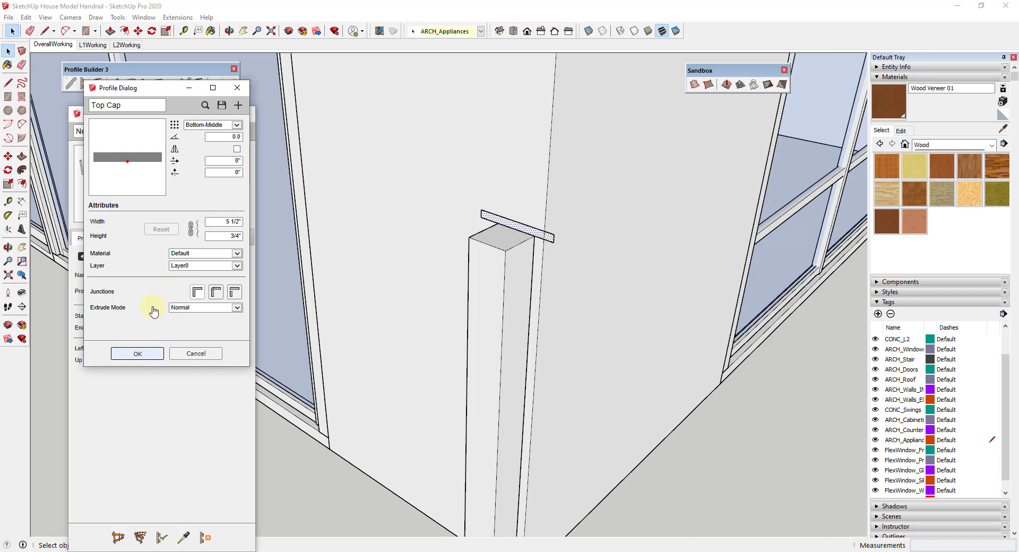
key(Return)
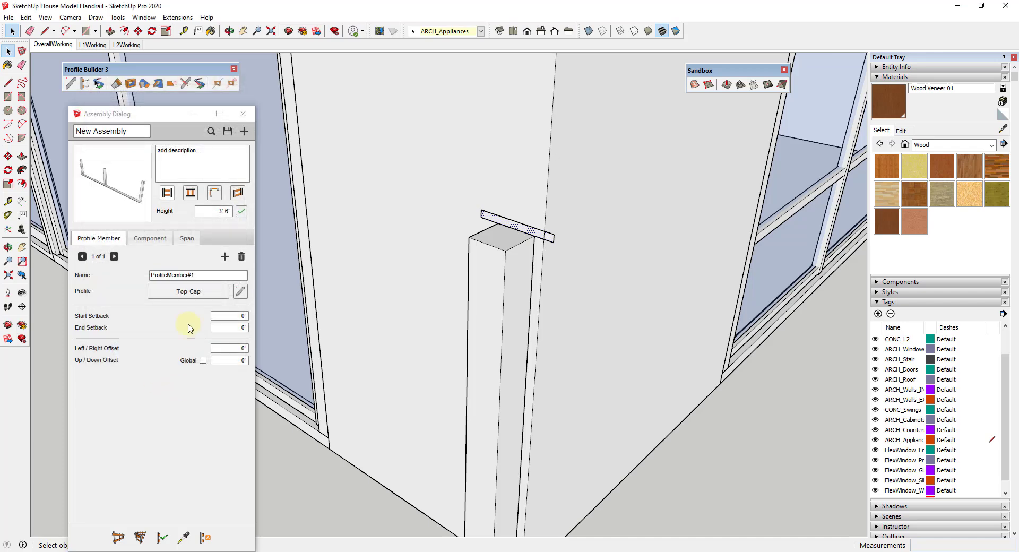
Apply the assembly settings with the new top cap member to the existing post assembly on the deck.
scroll(451, 228, down, 8)
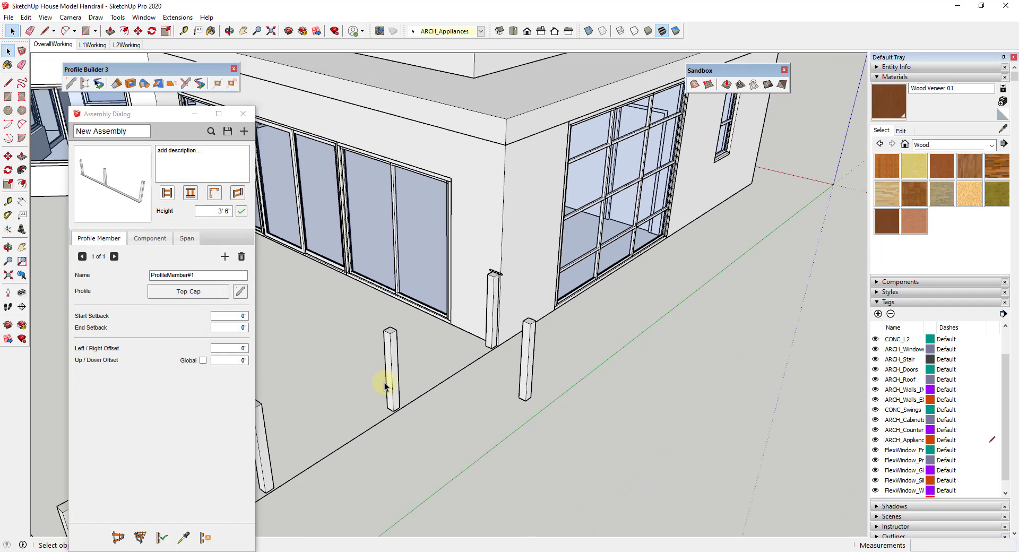
scroll(393, 376, up, 3)
click(398, 362)
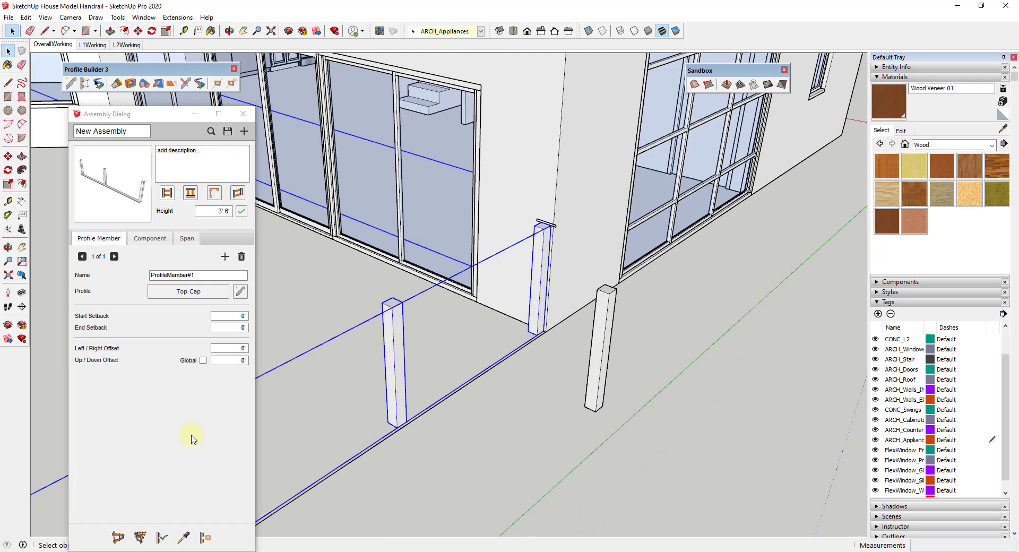
click(162, 539)
click(548, 333)
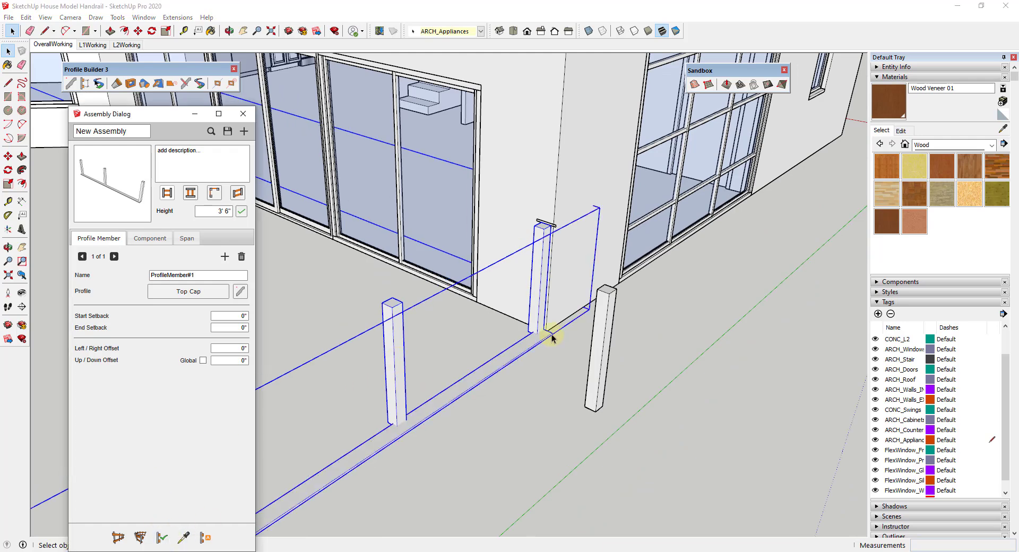
Set the top cap member's up/down offset to 42 inches and apply it to the deck assembly.
scroll(406, 422, up, 4)
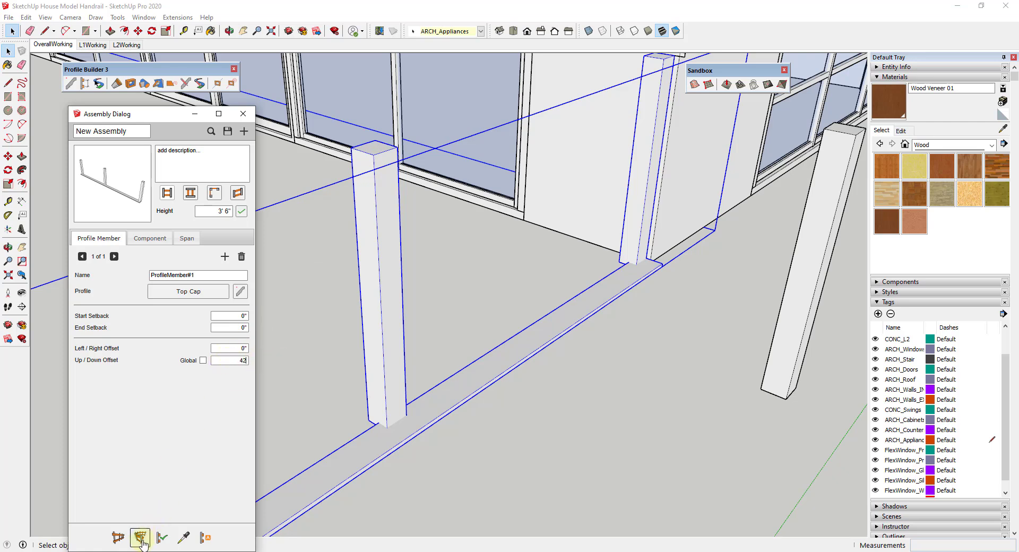
click(161, 538)
middle_drag(364, 159, 363, 95)
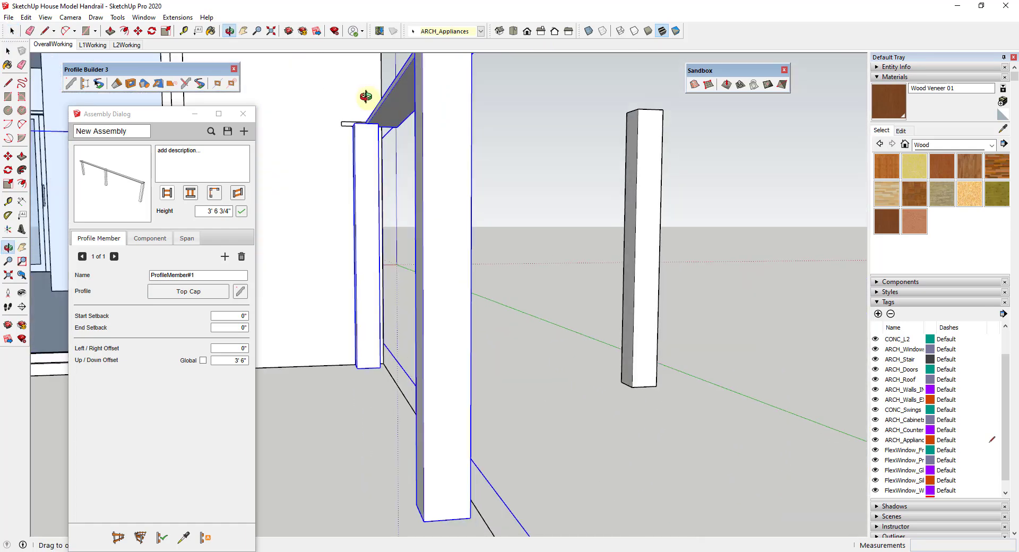
Measure the horizontal distance from the outer edge line to the centre of the end post beneath the top cap.
scroll(366, 111, up, 5)
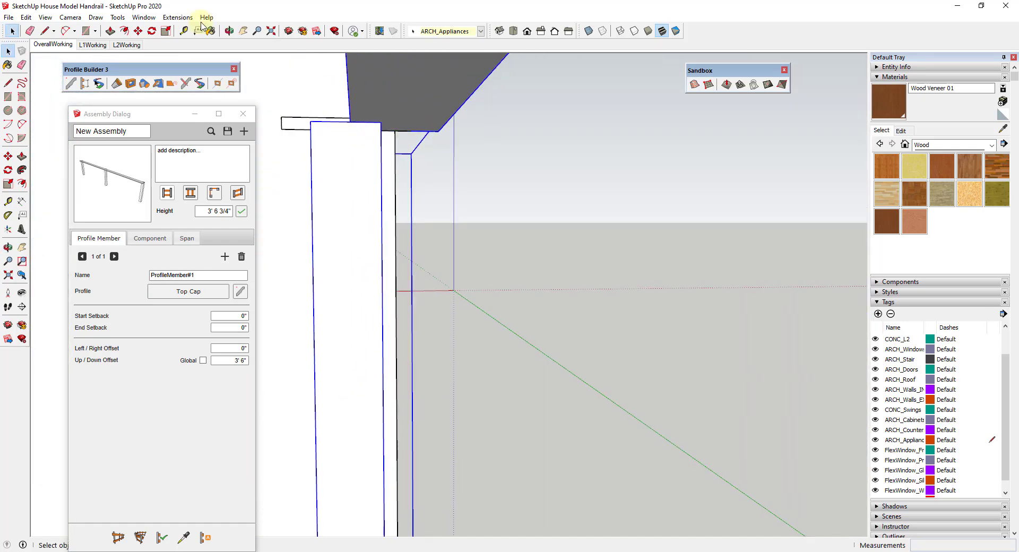
click(184, 31)
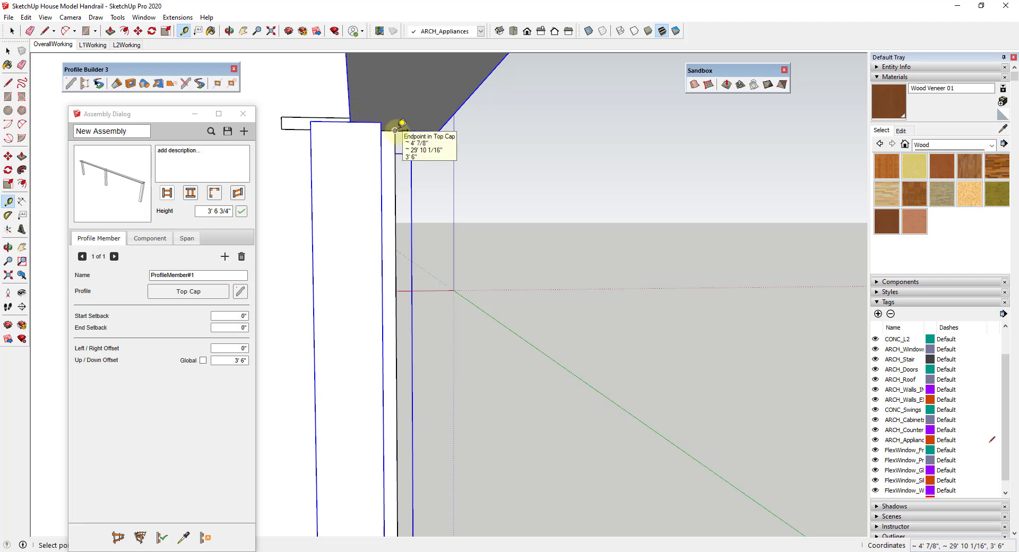
scroll(409, 111, down, 3)
scroll(616, 140, up, 4)
click(619, 141)
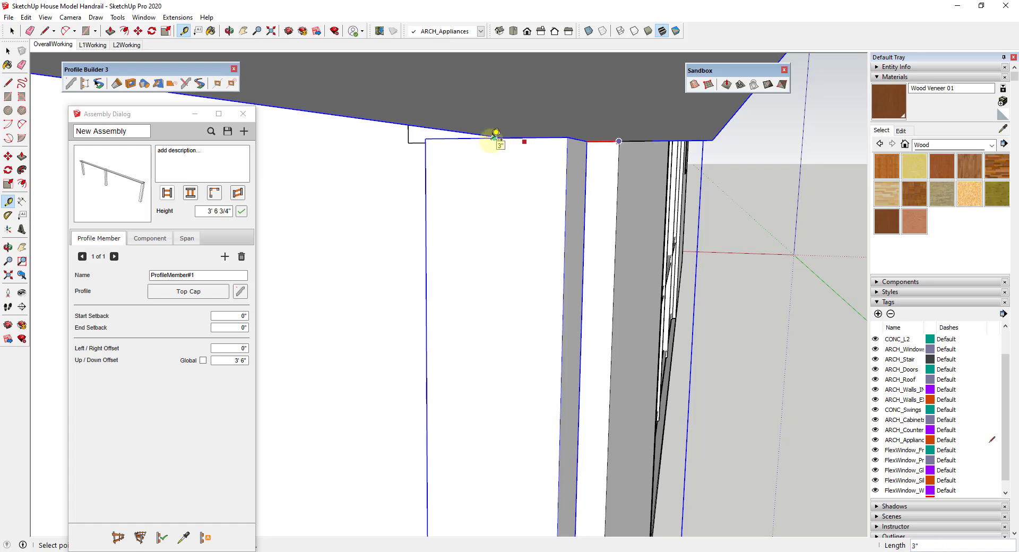
Set the top cap member's left/right offset to 3 inches and apply it to the deck assembly.
middle_drag(523, 154, 353, 305)
click(237, 349)
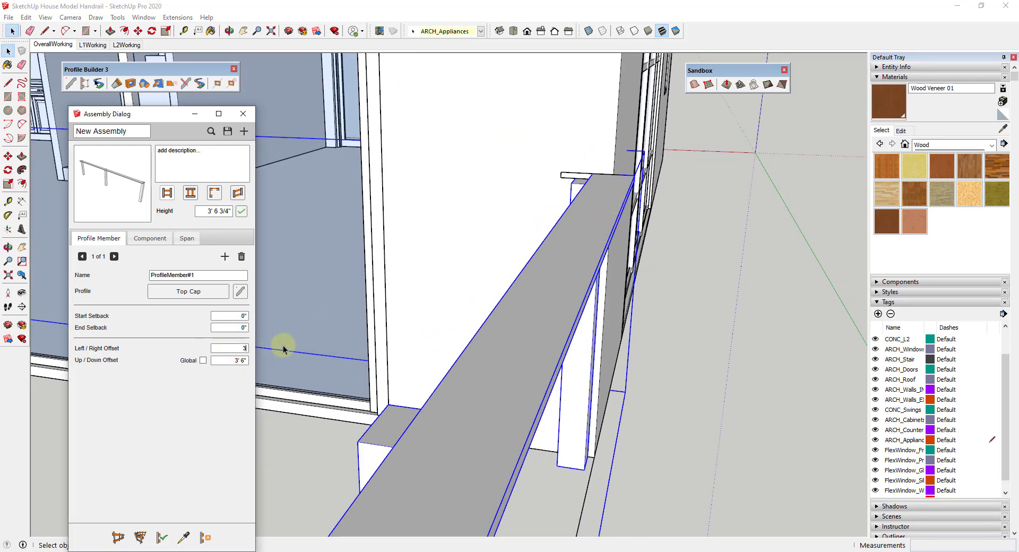
text(3)
click(282, 349)
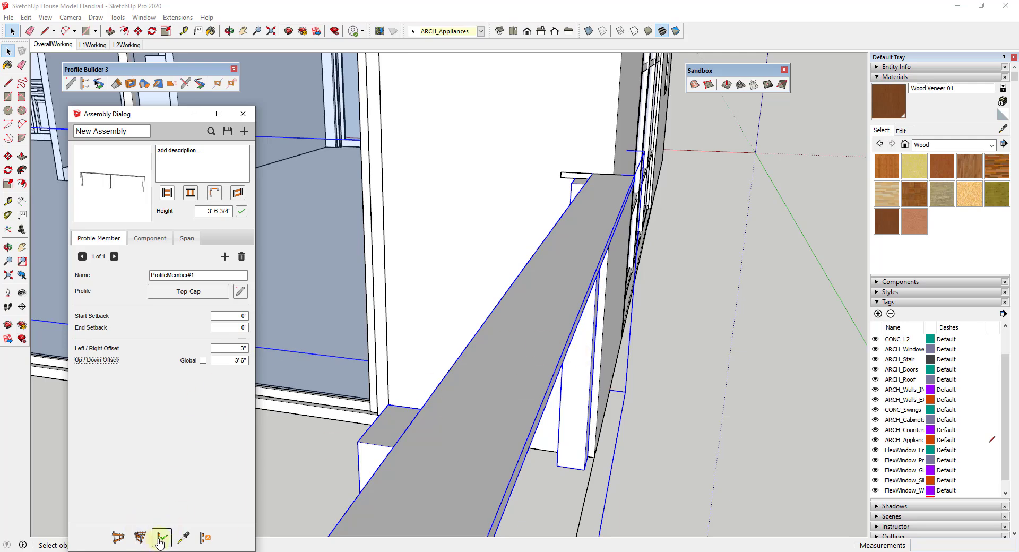
click(160, 538)
middle_drag(569, 289, 579, 202)
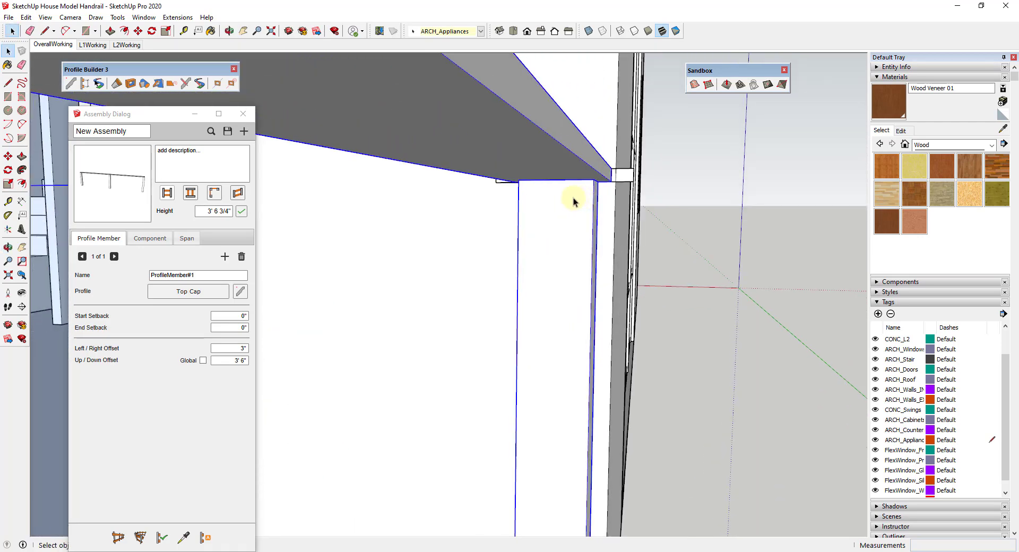
Replace the top cap member's profile with the saved "Top Cap - 1 x 8" profile and apply it to the deck assembly.
click(223, 292)
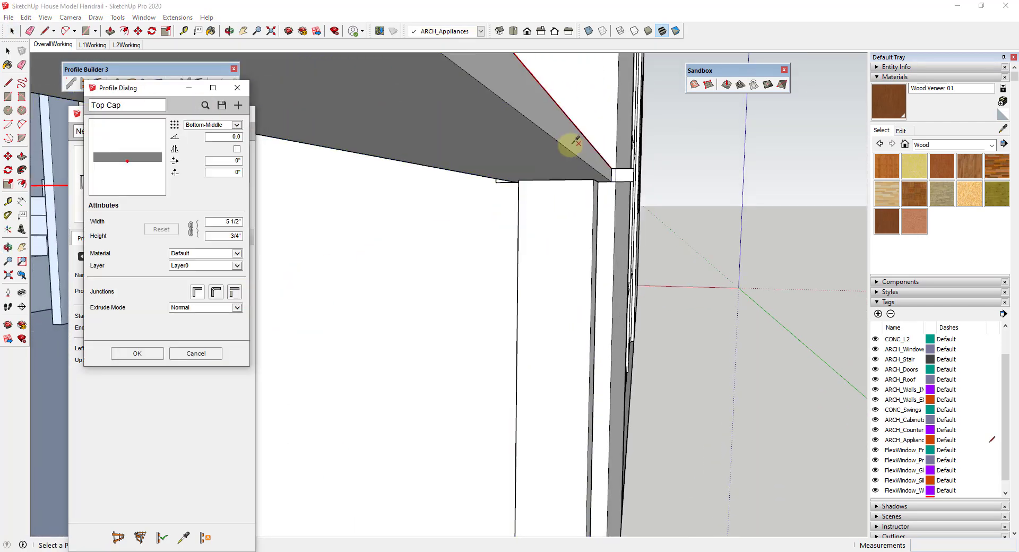
click(204, 107)
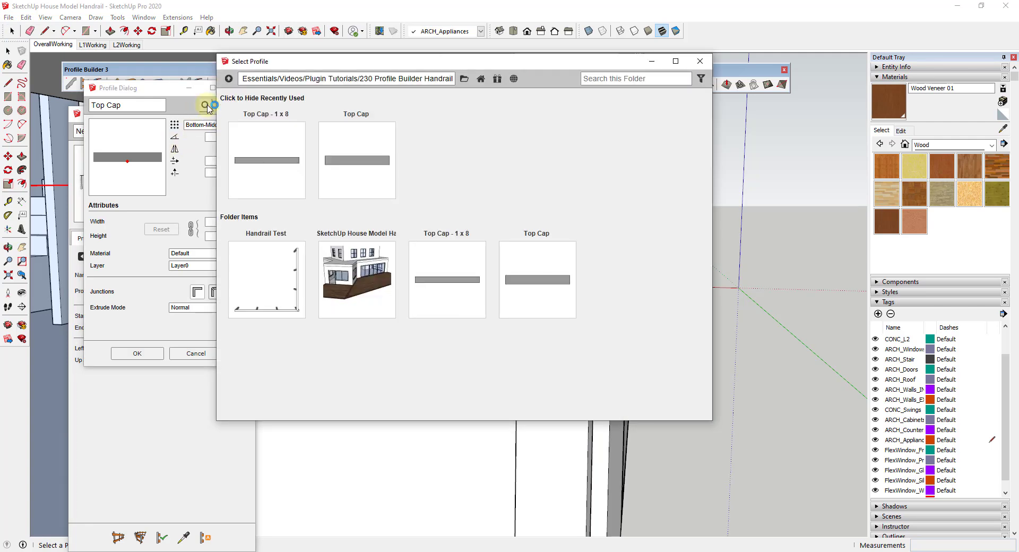
click(276, 162)
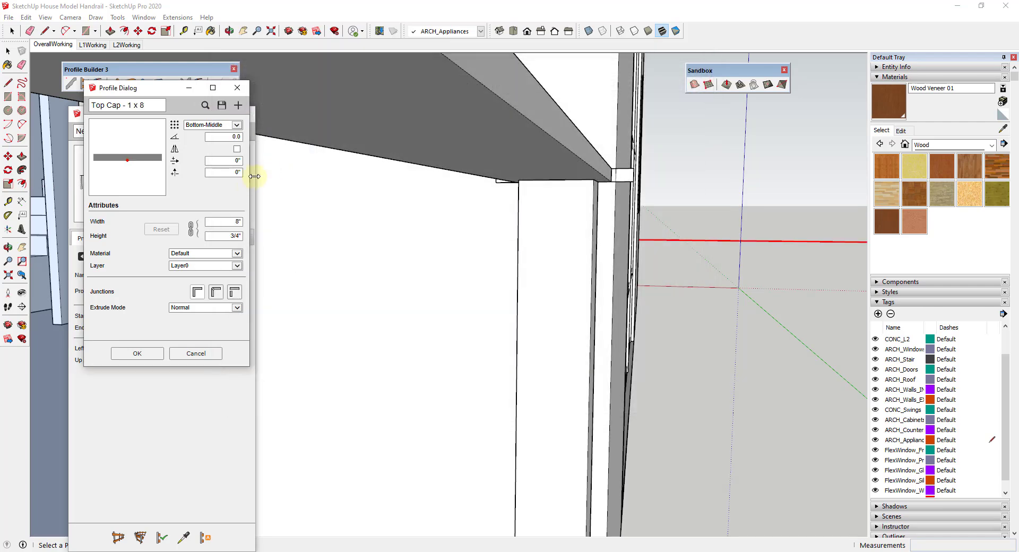
click(139, 353)
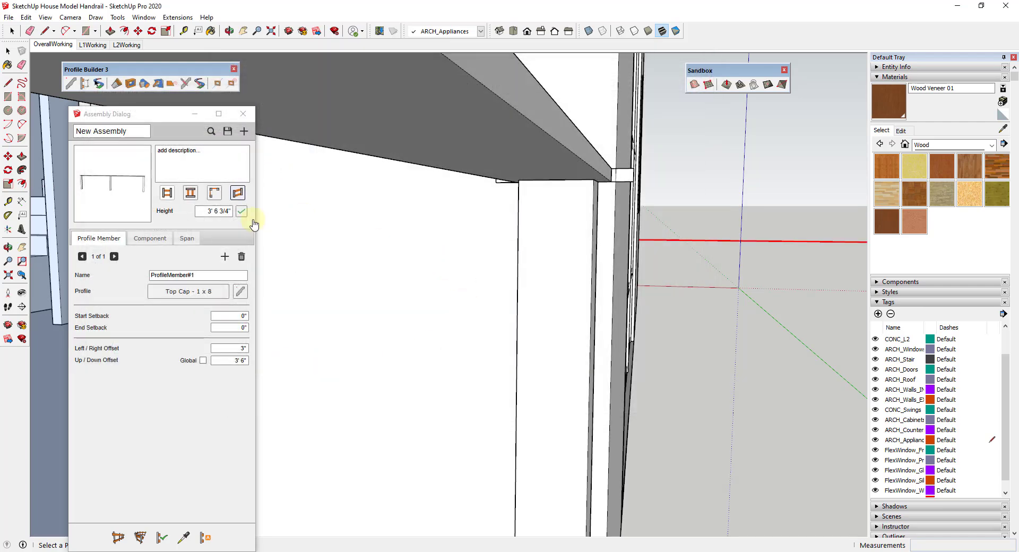
click(519, 283)
click(162, 537)
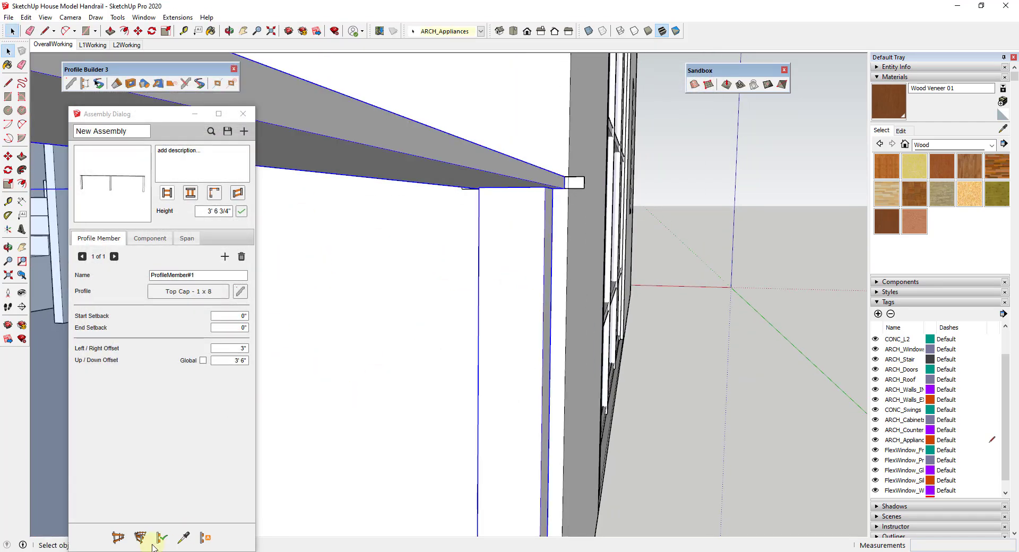
middle_drag(528, 227, 511, 303)
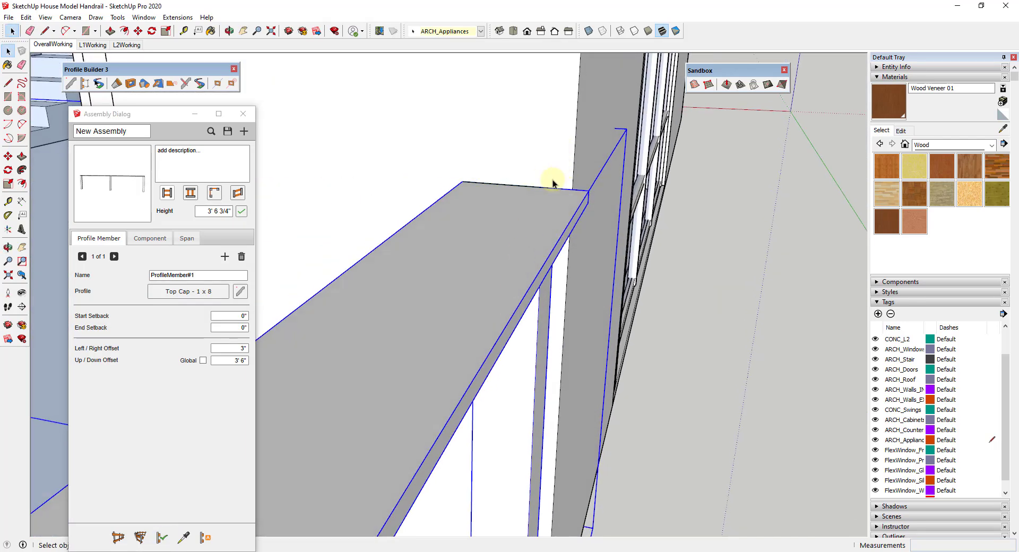
Examine the handrail around the whole deck, including the corner joints, the post alignment and the ends at the house wall.
scroll(565, 184, down, 10)
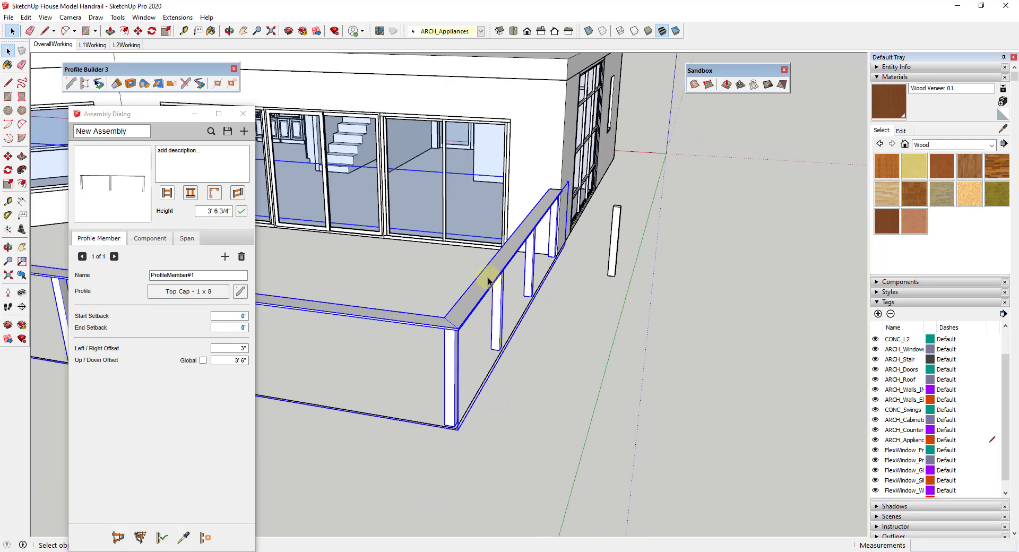
middle_drag(439, 318, 655, 316)
scroll(646, 282, down, 5)
middle_drag(646, 282, 610, 285)
scroll(396, 352, up, 6)
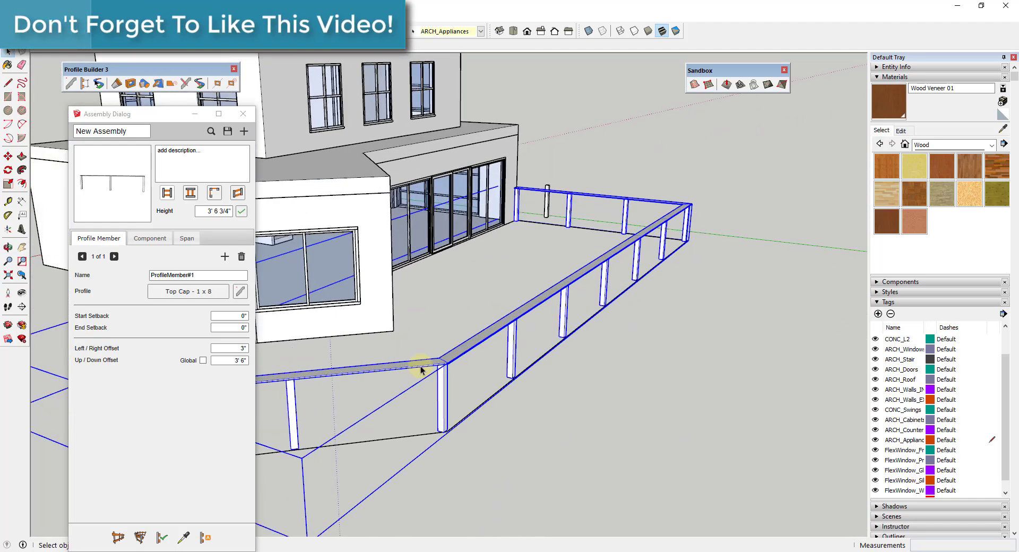
scroll(481, 375, down, 8)
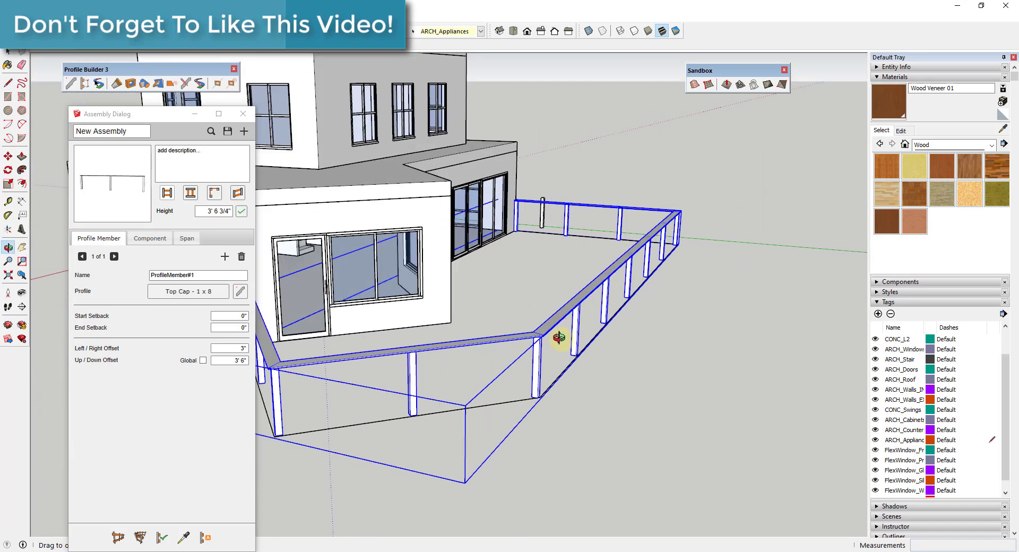
middle_drag(546, 341, 555, 356)
scroll(419, 294, up, 10)
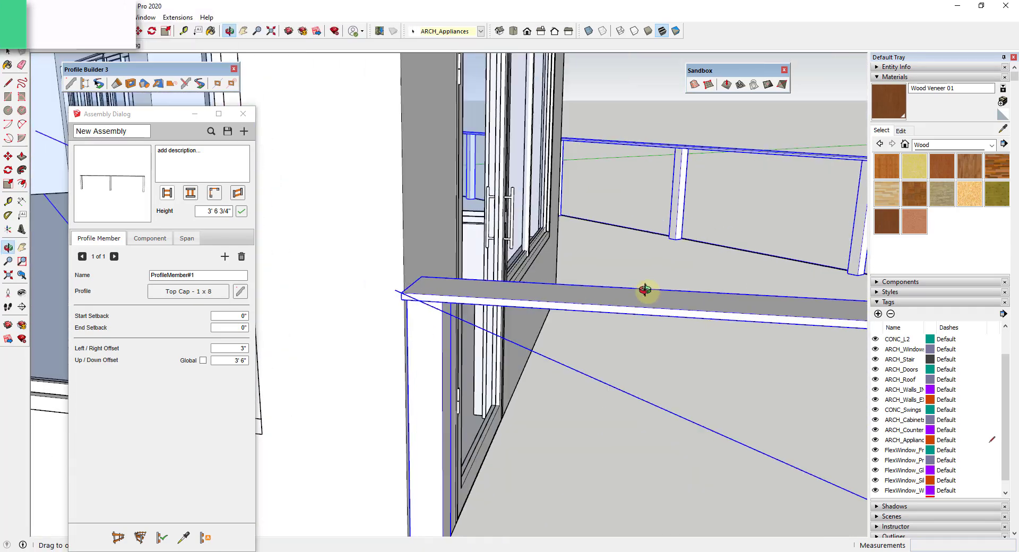
middle_drag(645, 289, 301, 313)
scroll(436, 302, down, 10)
scroll(705, 277, up, 5)
middle_drag(558, 284, 476, 177)
scroll(477, 203, up, 3)
scroll(477, 203, up, 3)
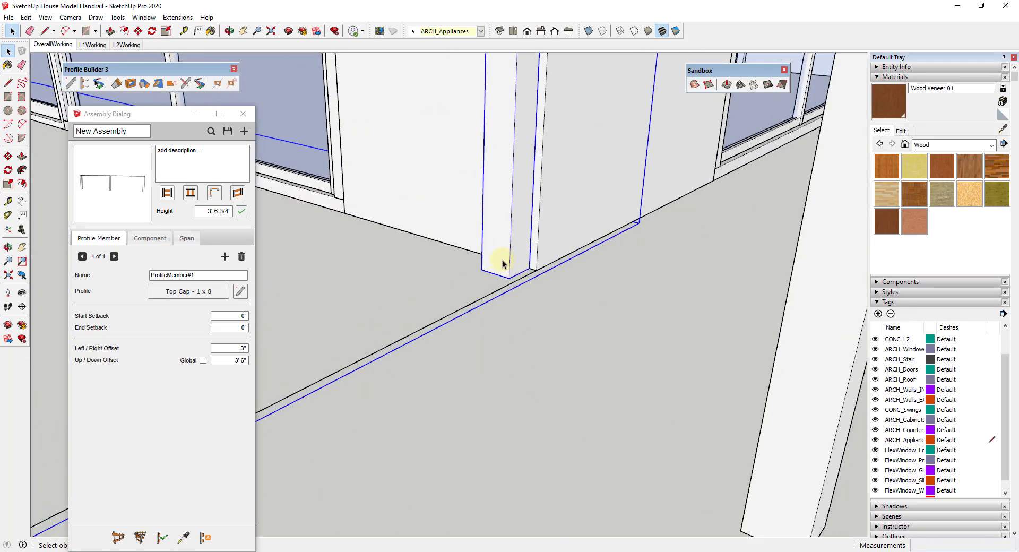
scroll(494, 249, down, 5)
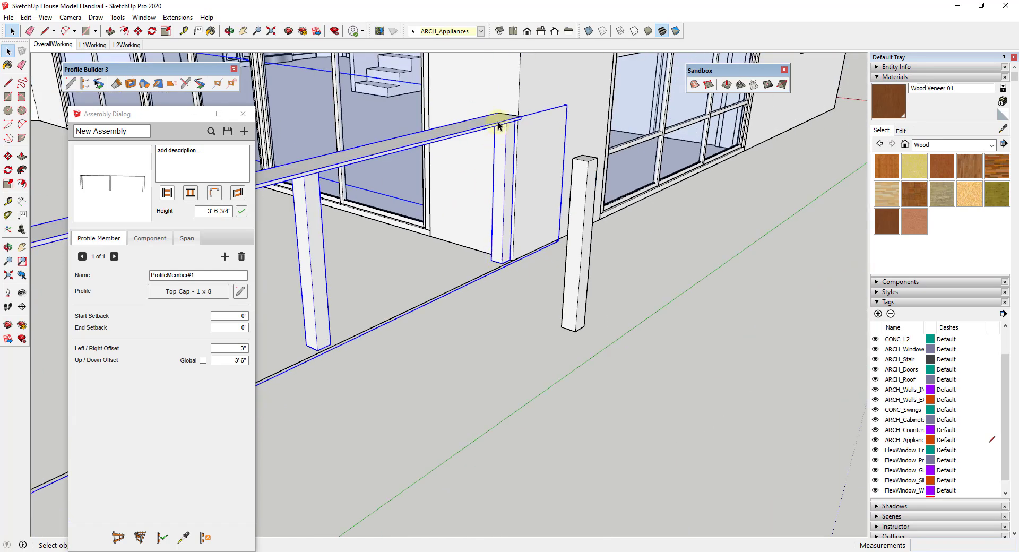
Draw a circle with a 1/8 inch radius on the end support post's face, near its base.
scroll(495, 237, up, 6)
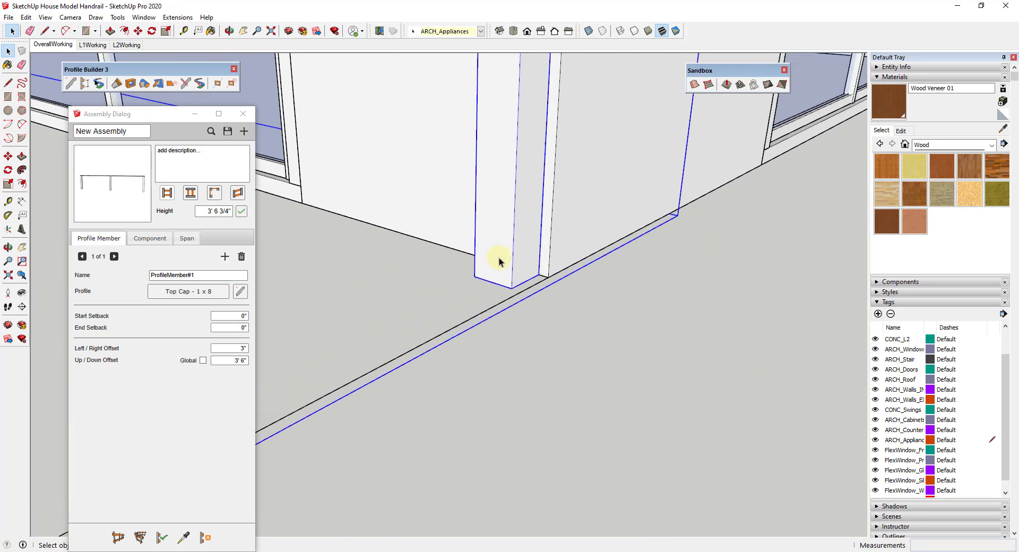
key(c)
click(479, 323)
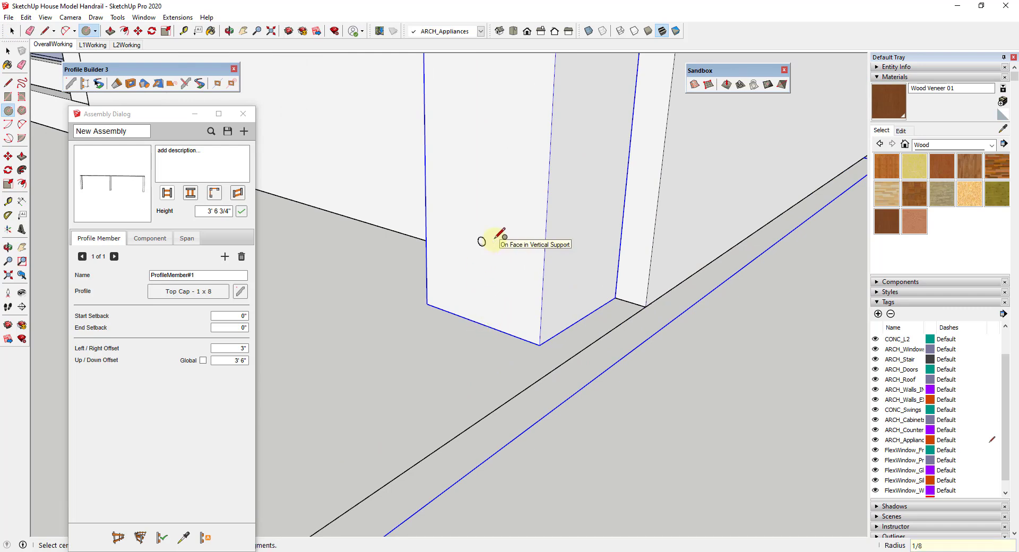
scroll(483, 244, up, 3)
key(space)
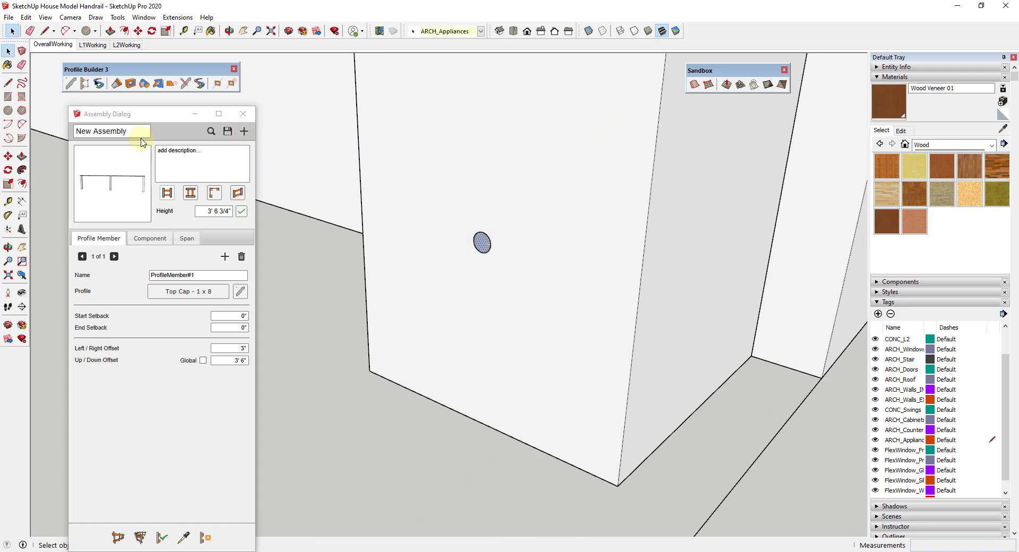
Create a new profile named 1/8" Cable from the circular face and save it in the 230 Profile Builder Handrail folder.
click(71, 86)
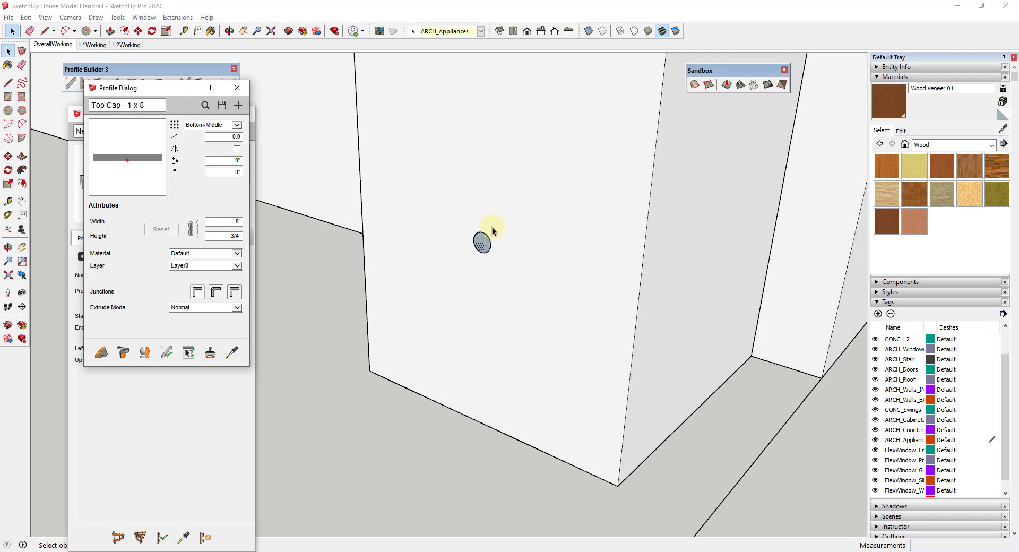
click(238, 105)
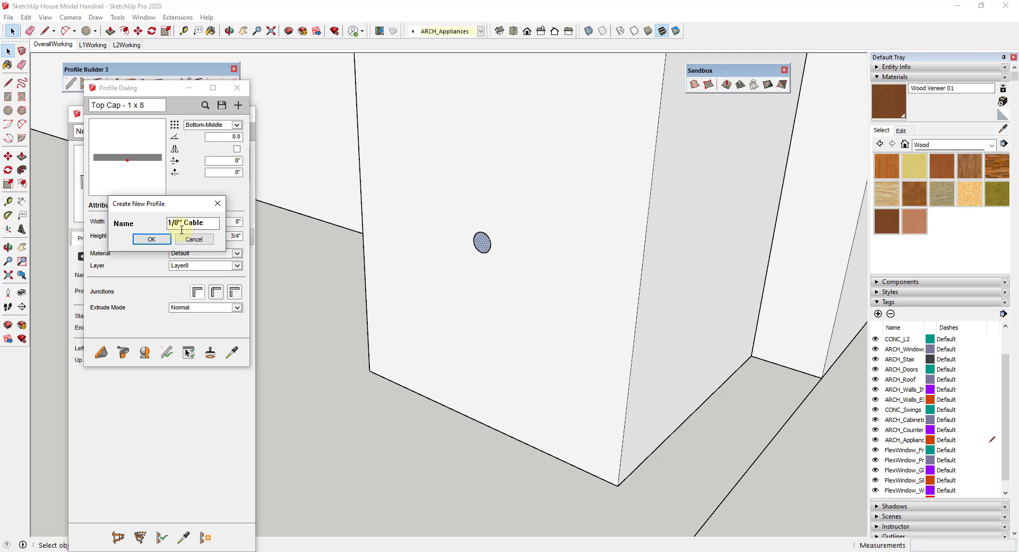
key(Return)
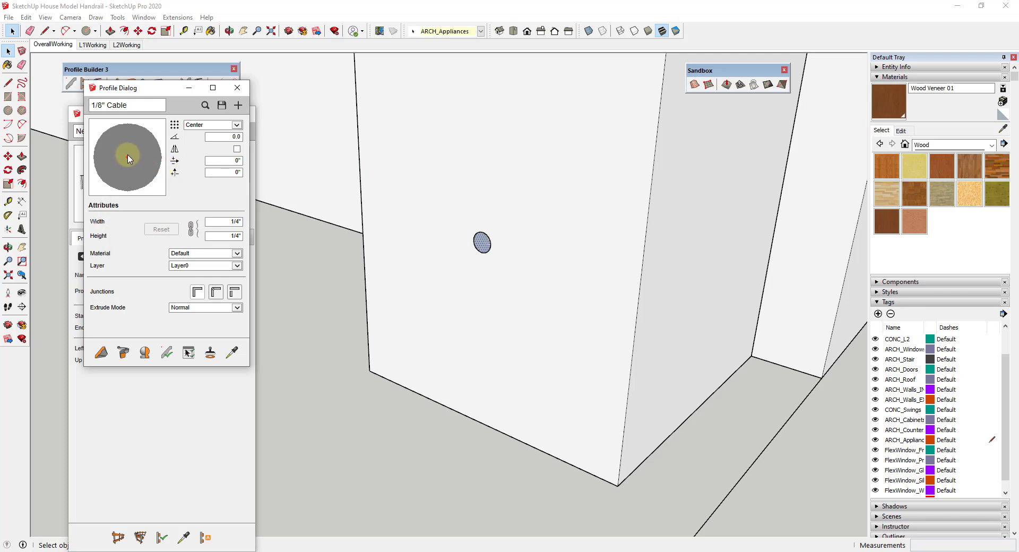
click(223, 106)
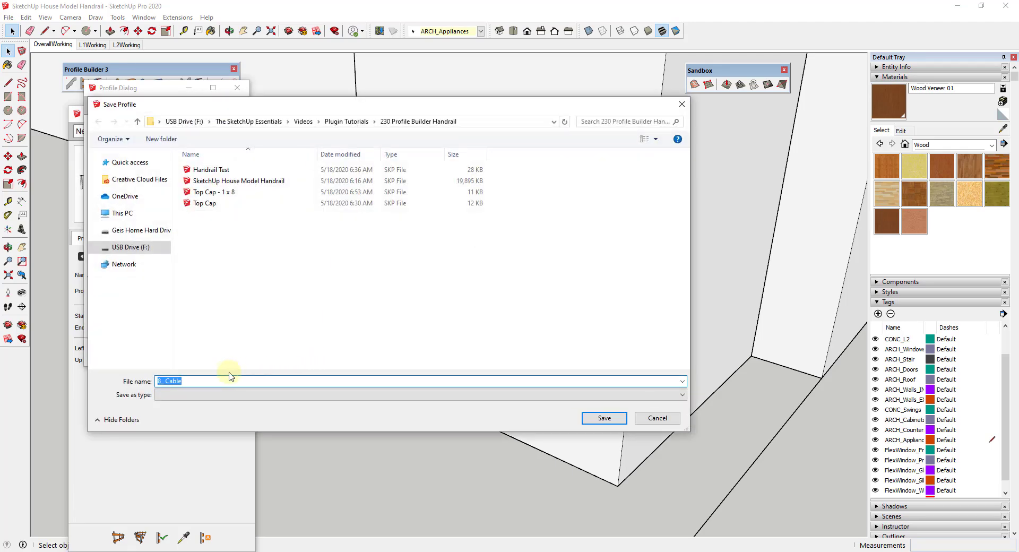
click(600, 420)
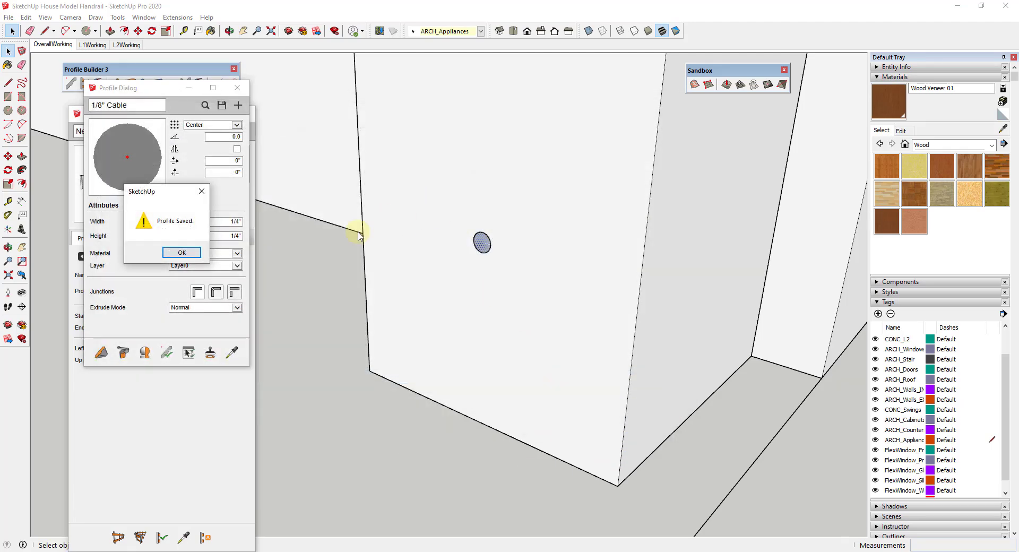
click(182, 253)
Add a second profile member to the assembly and assign it the 1/8" Cable profile.
click(233, 476)
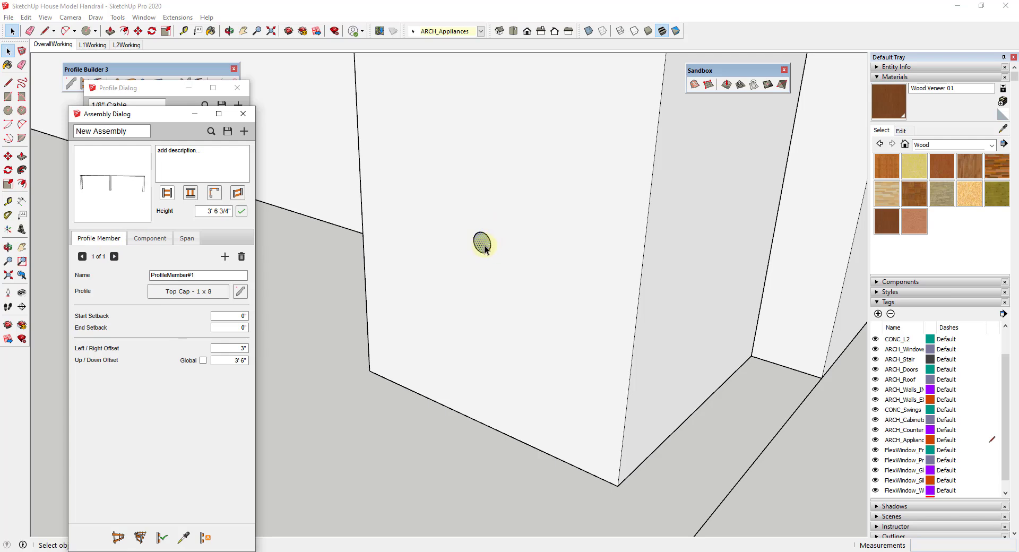
scroll(486, 245, down, 2)
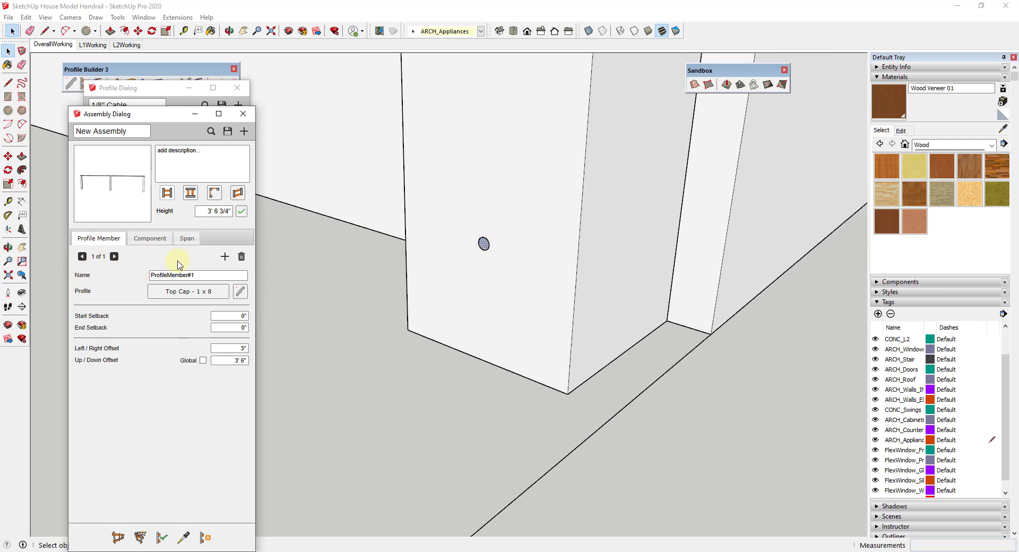
click(225, 258)
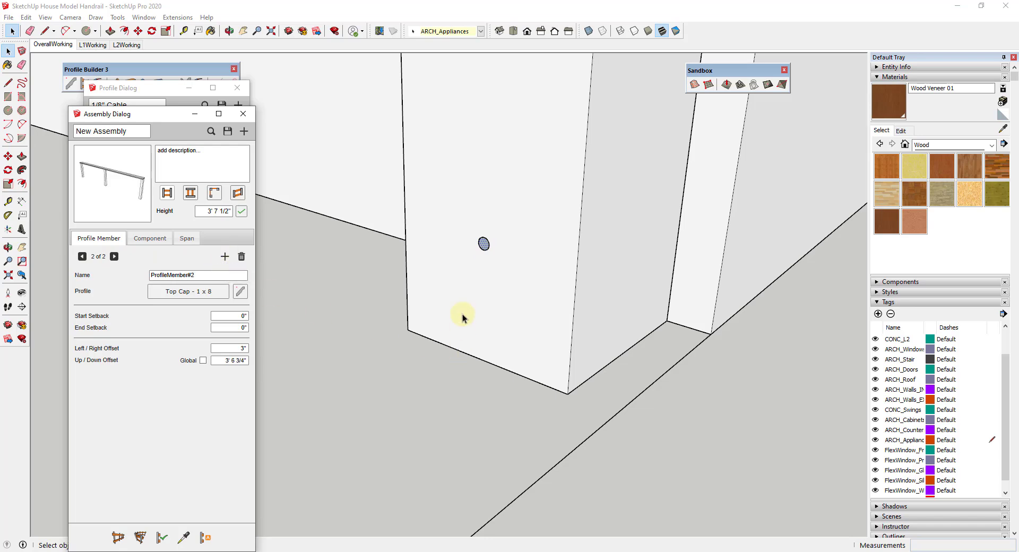
scroll(465, 332, down, 1)
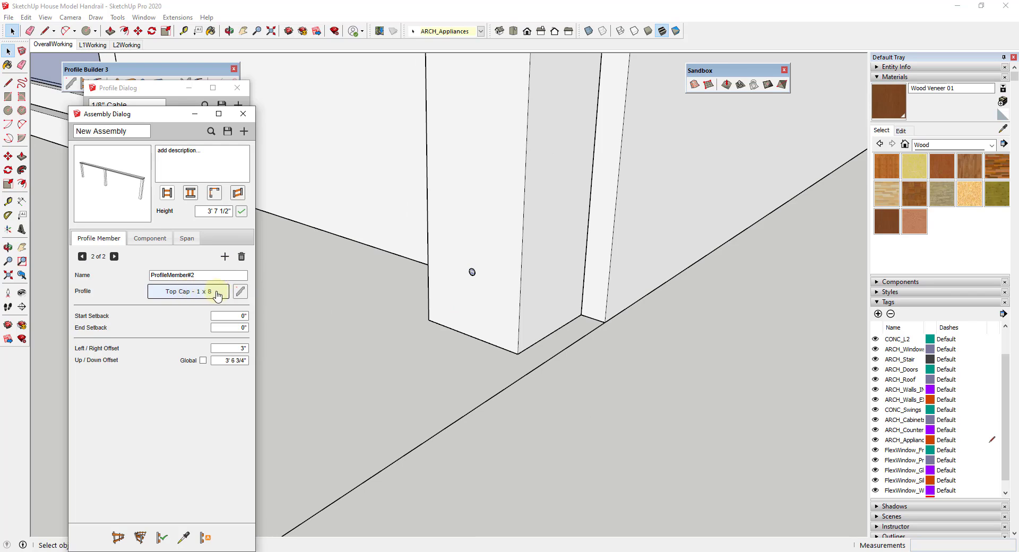
click(237, 292)
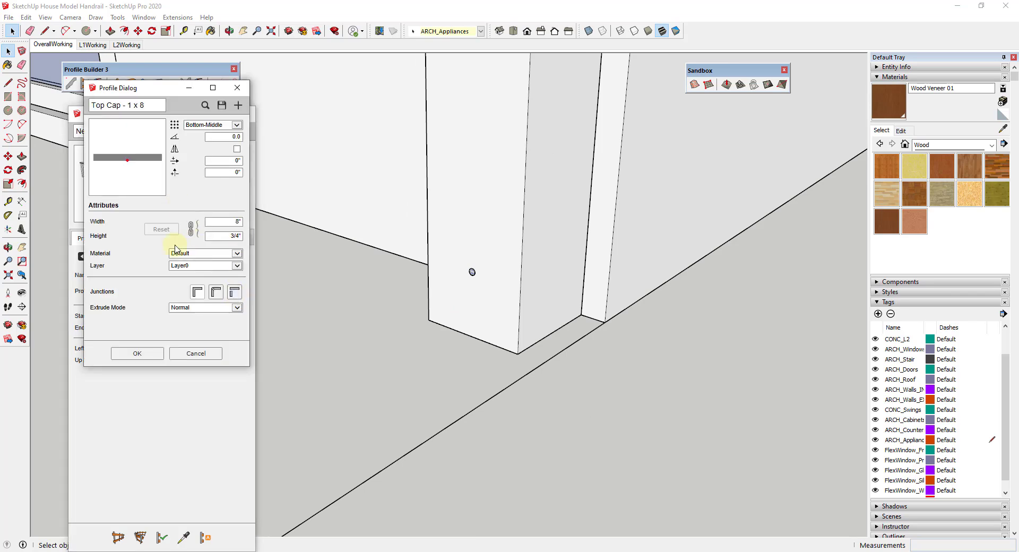
click(205, 105)
double_click(267, 159)
click(152, 359)
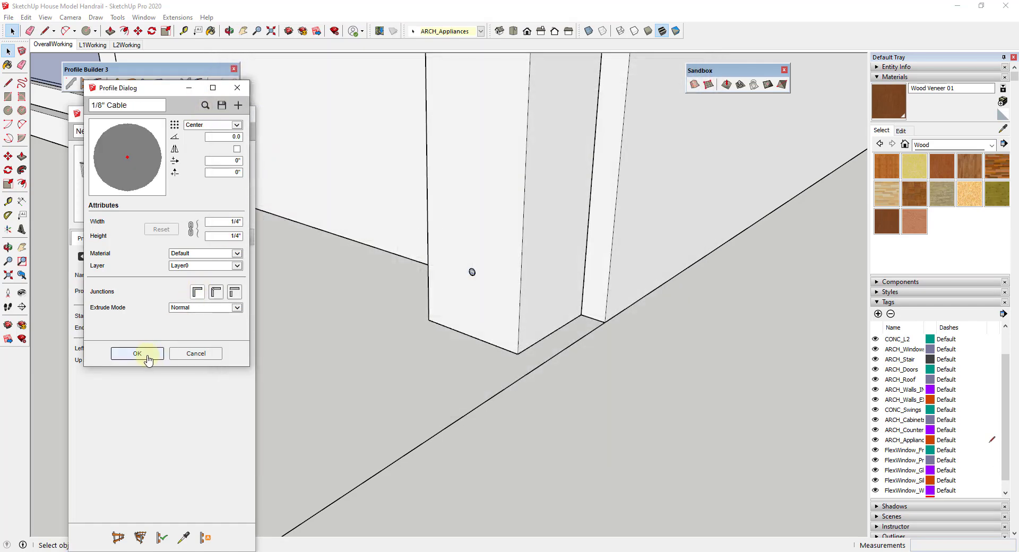
scroll(454, 275, up, 4)
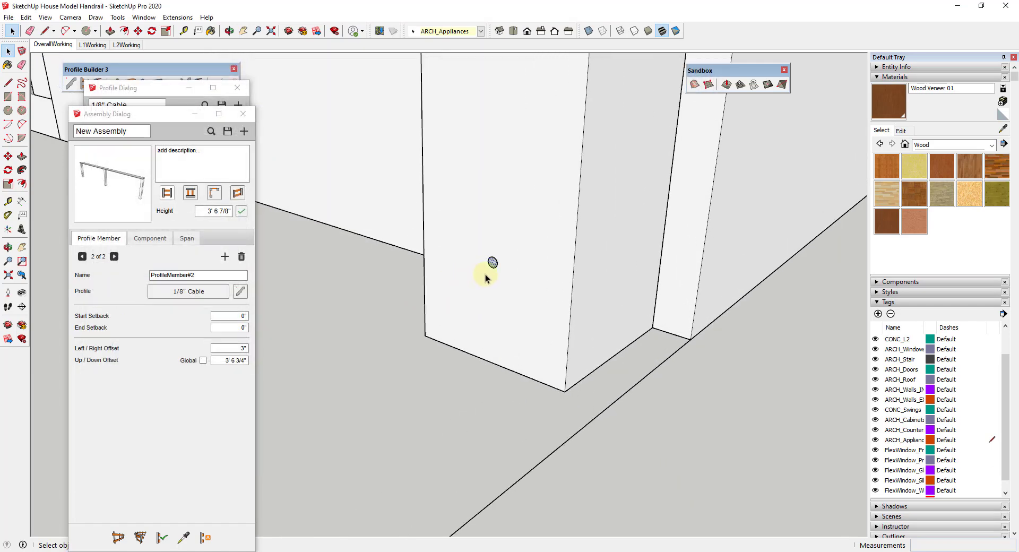
scroll(455, 275, down, 3)
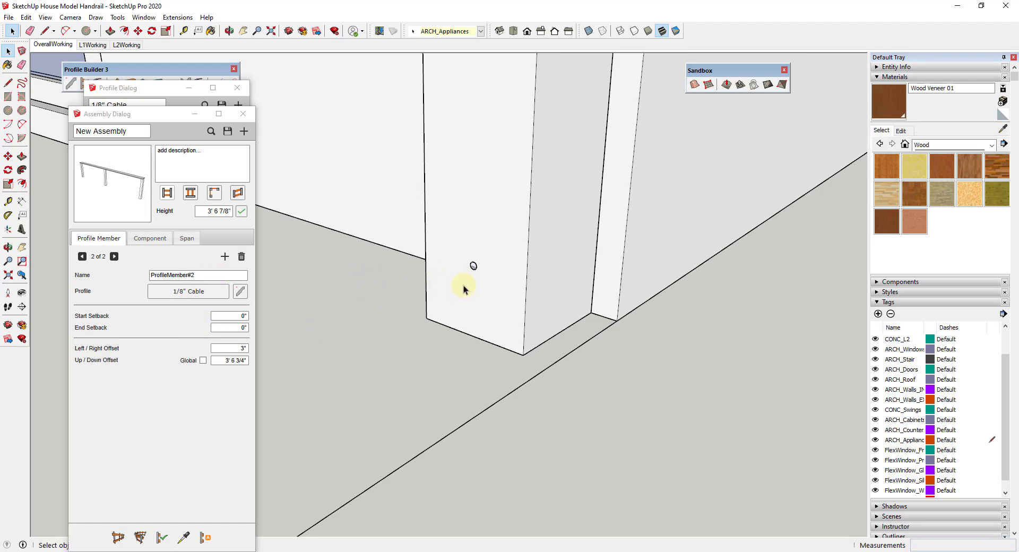
scroll(462, 291, up, 1)
scroll(392, 260, up, 2)
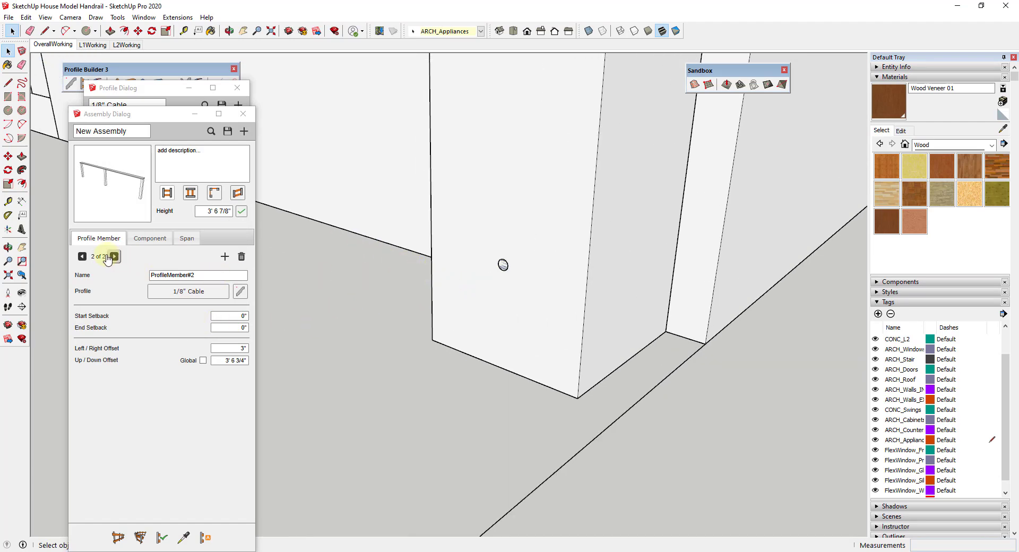
Set the 1/8" Cable member's up/down offset to 0" and apply the change to the deck handrail assembly.
click(215, 360)
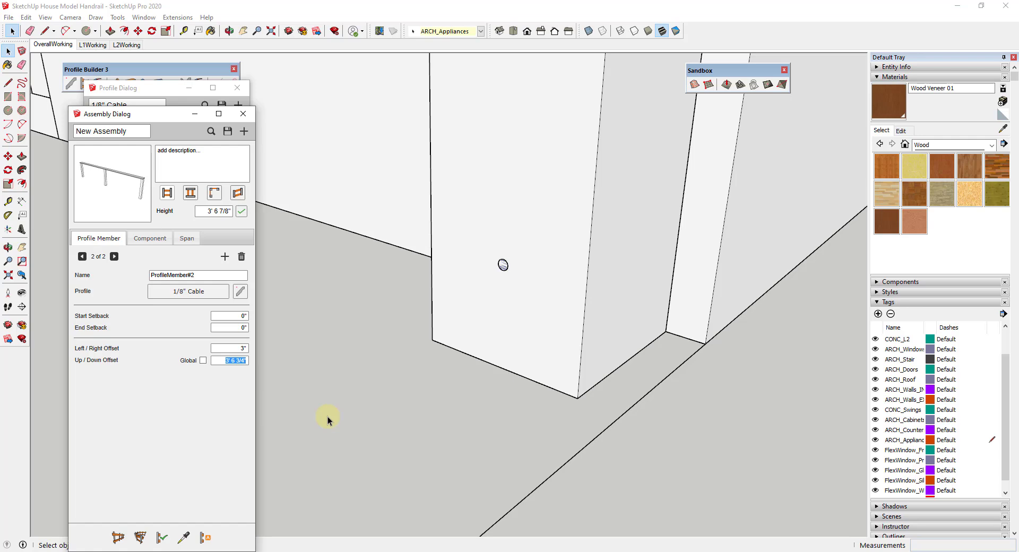
text(0)
click(160, 539)
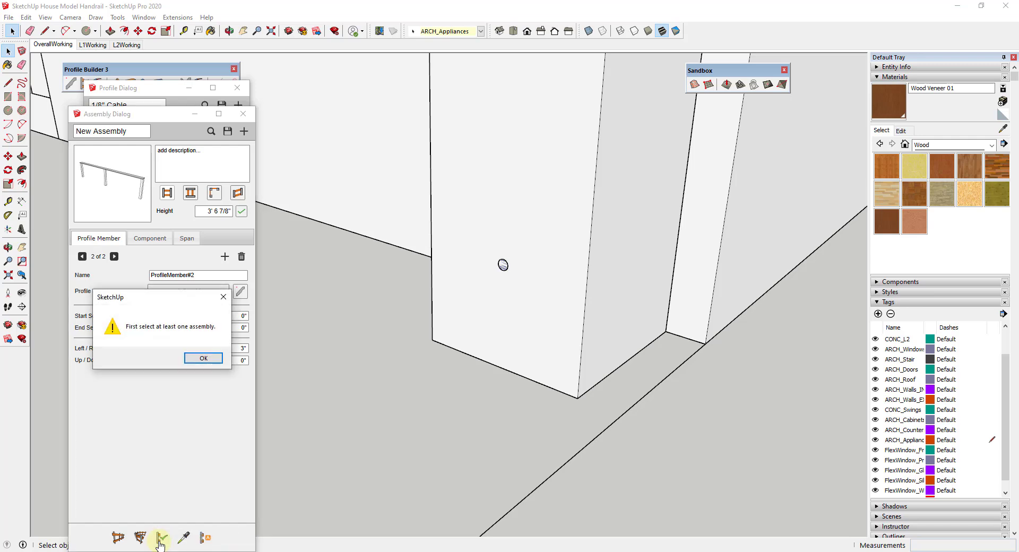
click(203, 360)
click(589, 260)
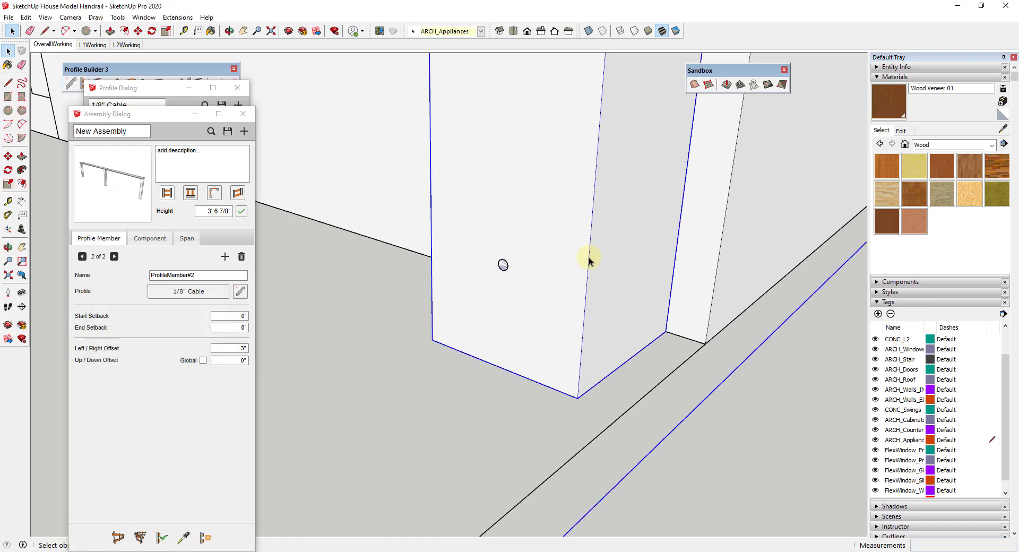
click(160, 538)
scroll(530, 357, up, 5)
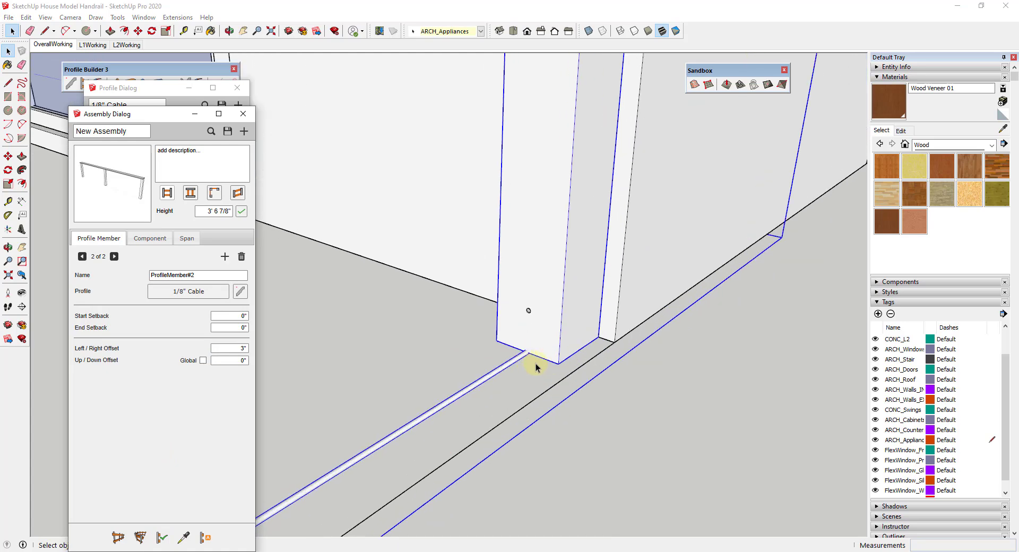
scroll(534, 361, up, 8)
scroll(484, 339, down, 3)
scroll(498, 338, down, 8)
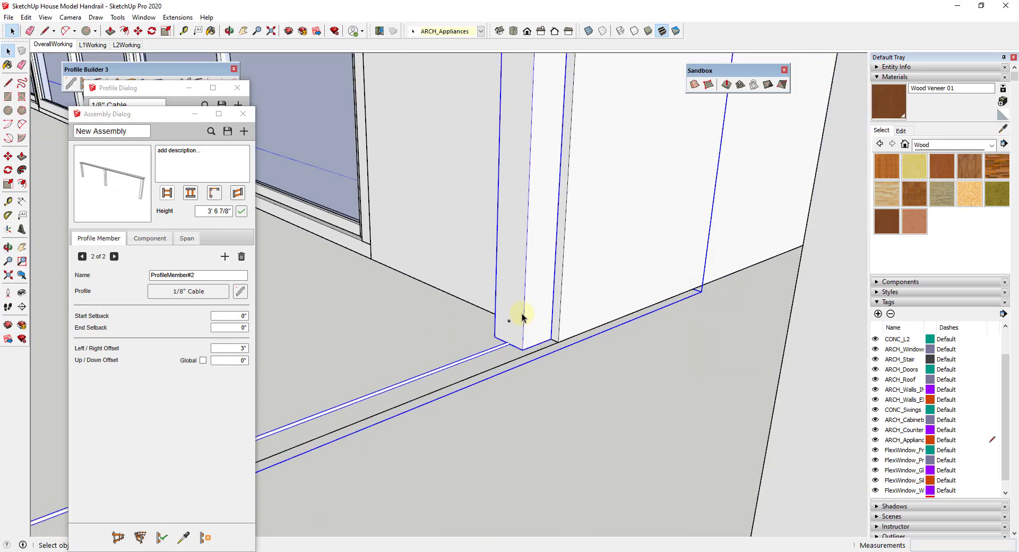
Draw a vertical line up the end support post from its base midpoint to the top cap and divide it into 12 segments.
key(l)
scroll(457, 425, down, 8)
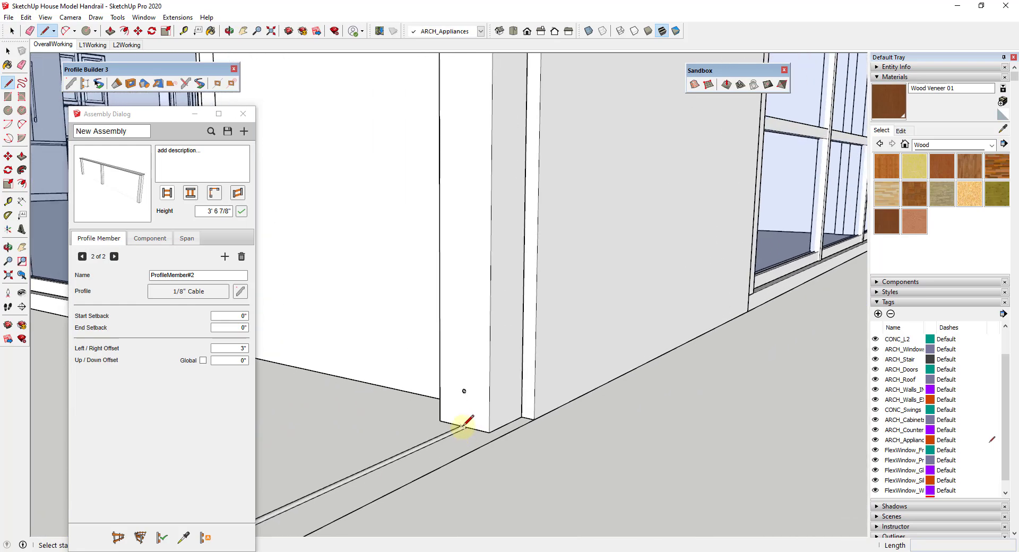
scroll(461, 438, up, 3)
scroll(478, 422, down, 2)
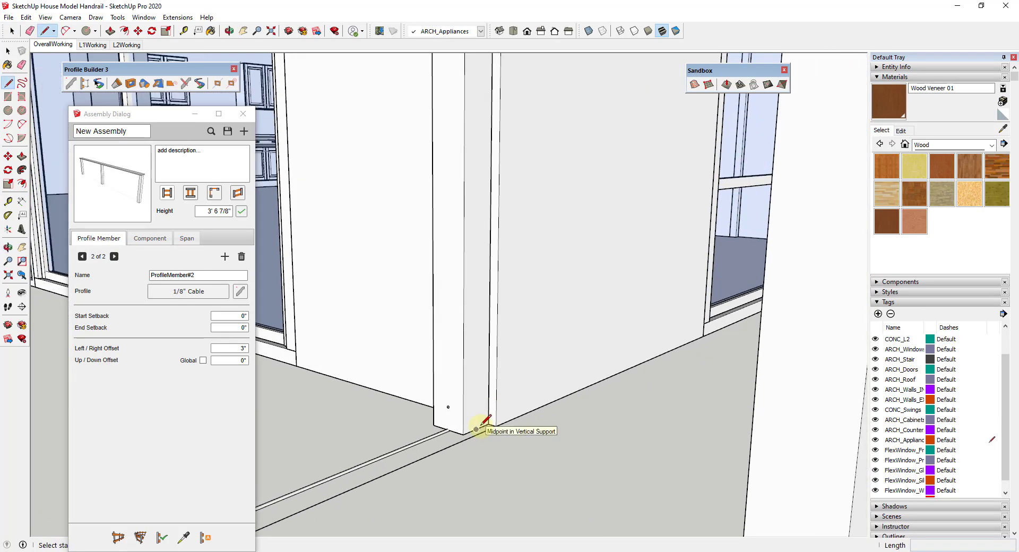
click(477, 428)
scroll(456, 419, down, 4)
middle_drag(421, 405, 480, 261)
scroll(478, 220, up, 4)
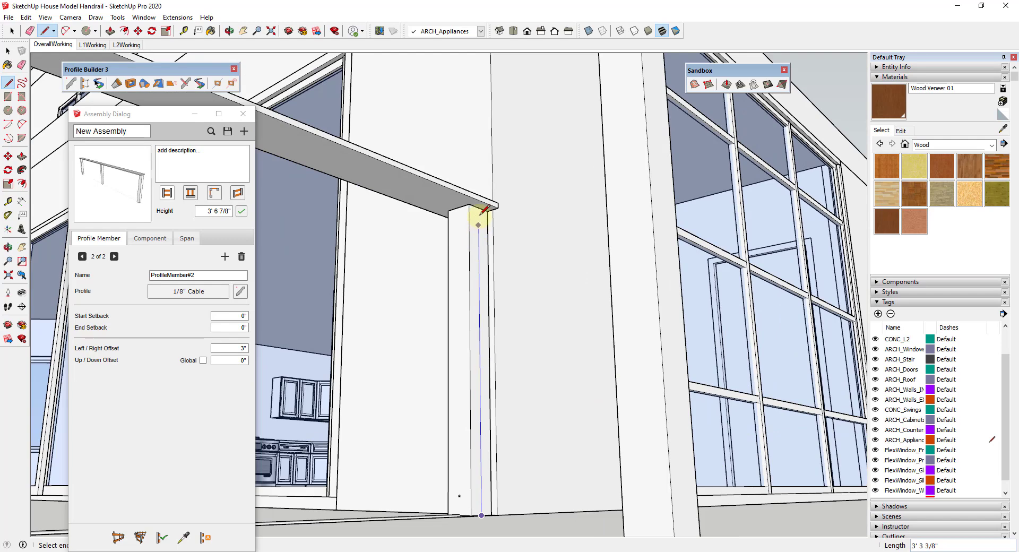
click(478, 207)
key(space)
right_click(480, 243)
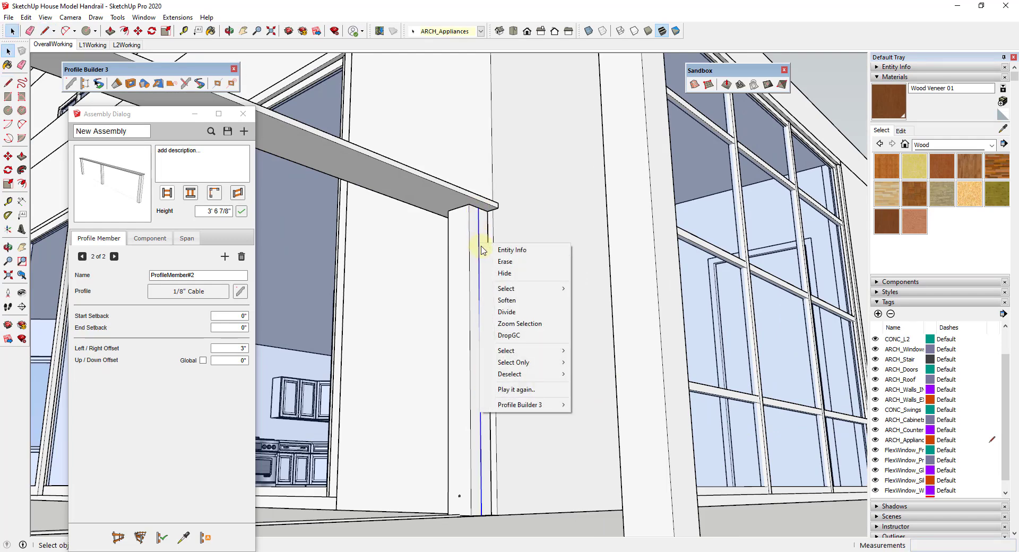
click(505, 312)
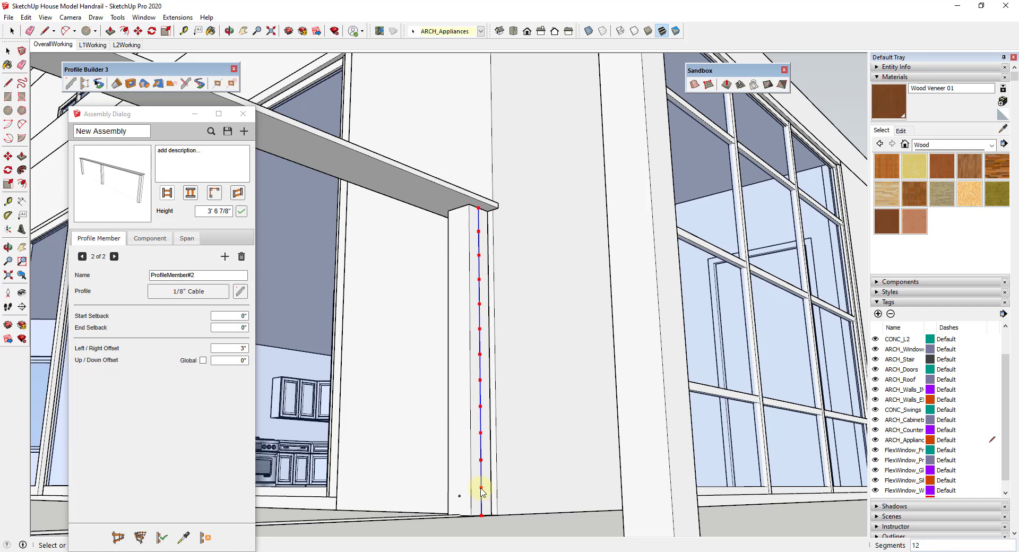
click(480, 489)
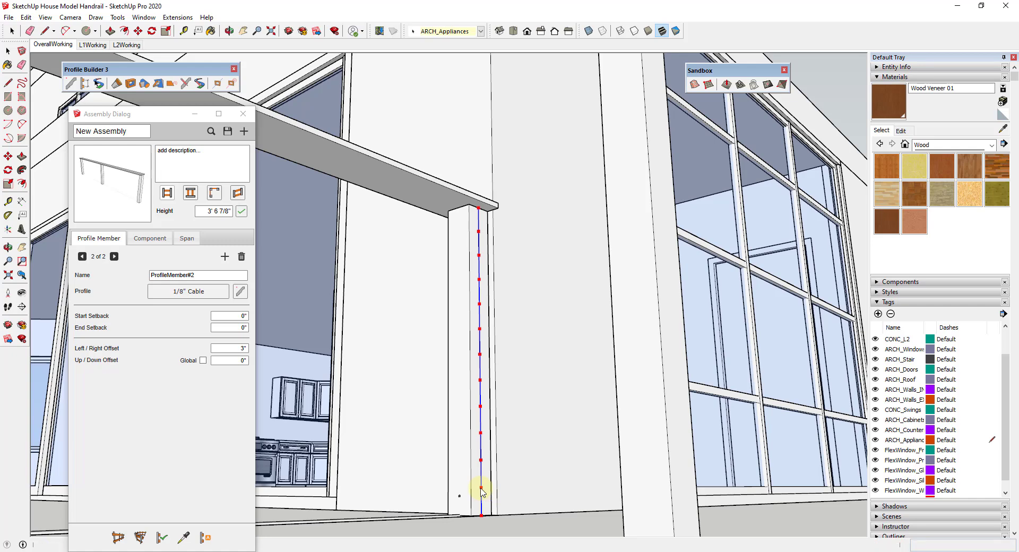
middle_drag(480, 489, 447, 496)
Set the first cable member's up/down offset to 3 1/2" and apply the change to the deck handrail.
click(449, 498)
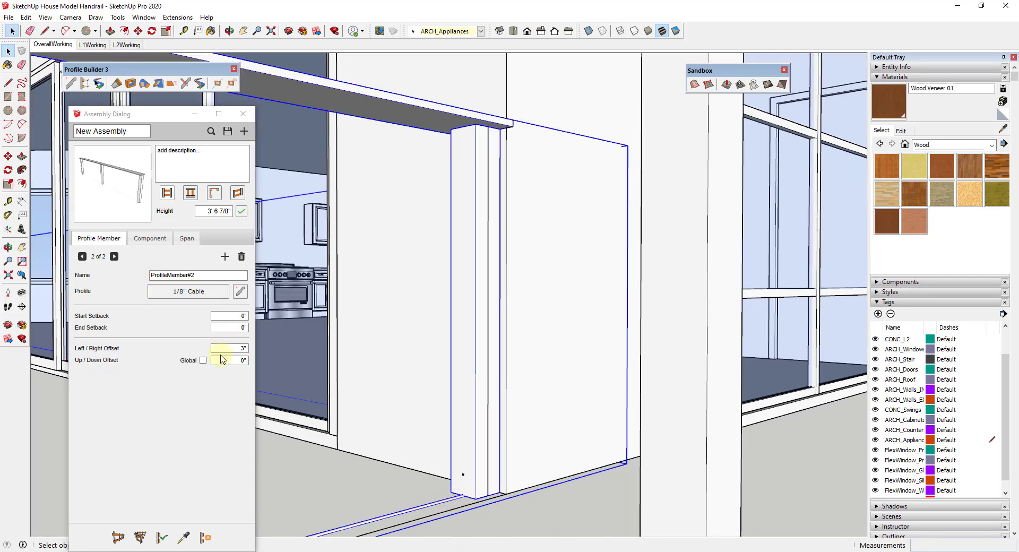
click(223, 363)
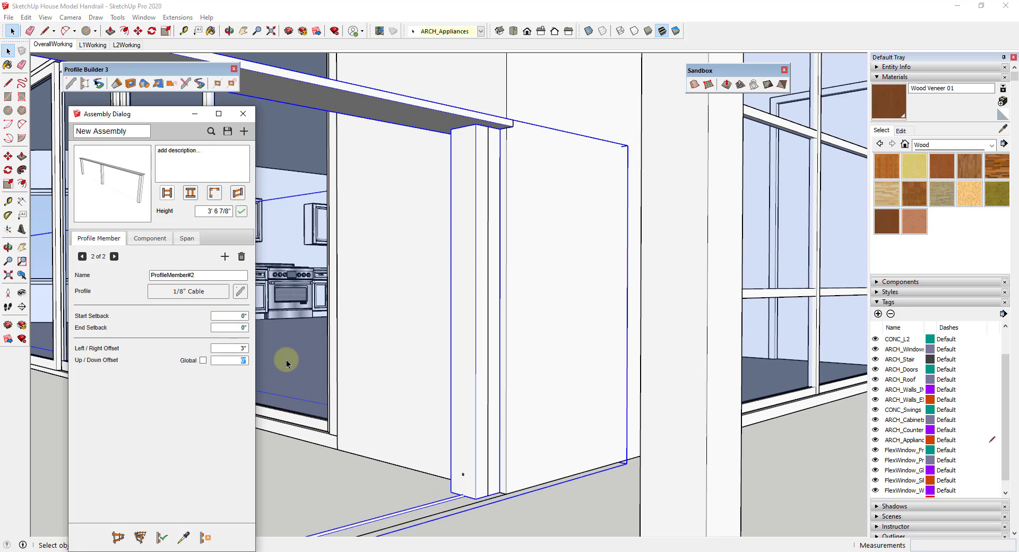
key(Return)
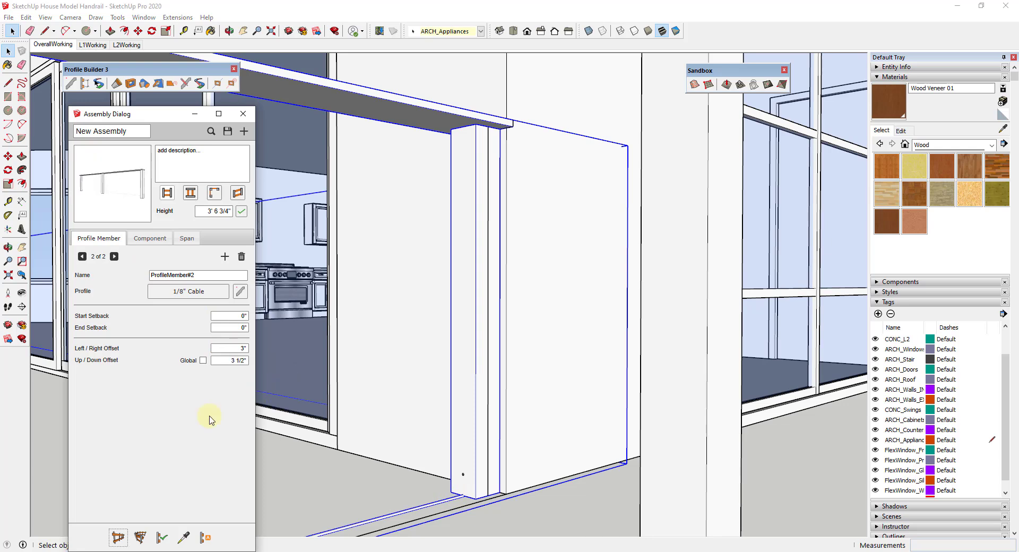
click(162, 537)
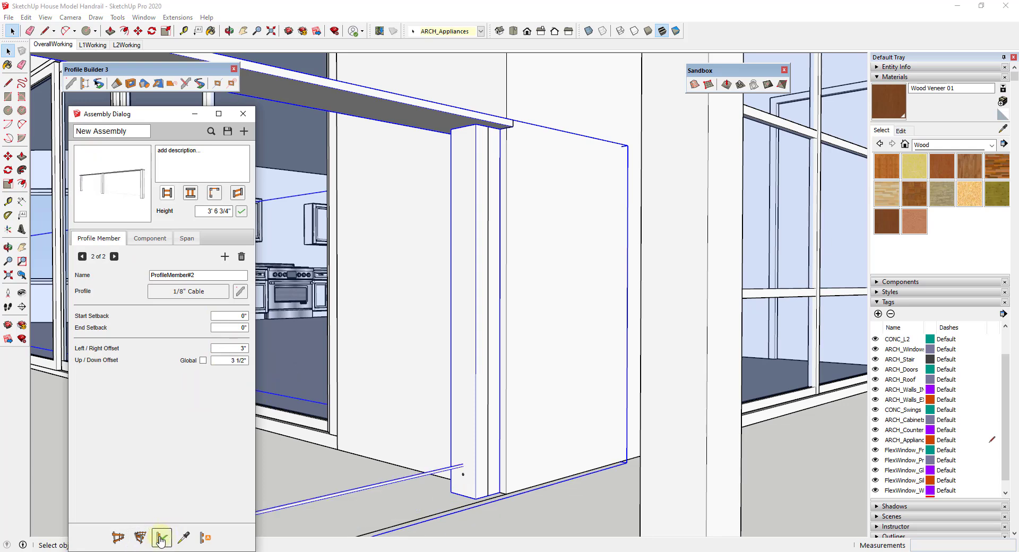
scroll(457, 475, up, 3)
scroll(451, 467, up, 3)
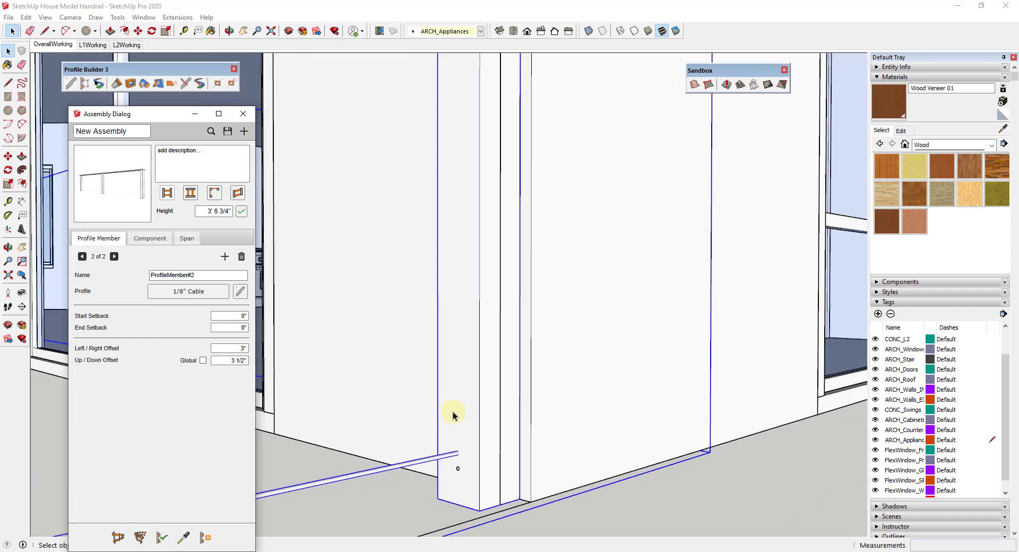
Add two more 1/8" Cable members with up/down offsets of 7" and 10 1/2", and apply them to the deck handrail.
click(224, 257)
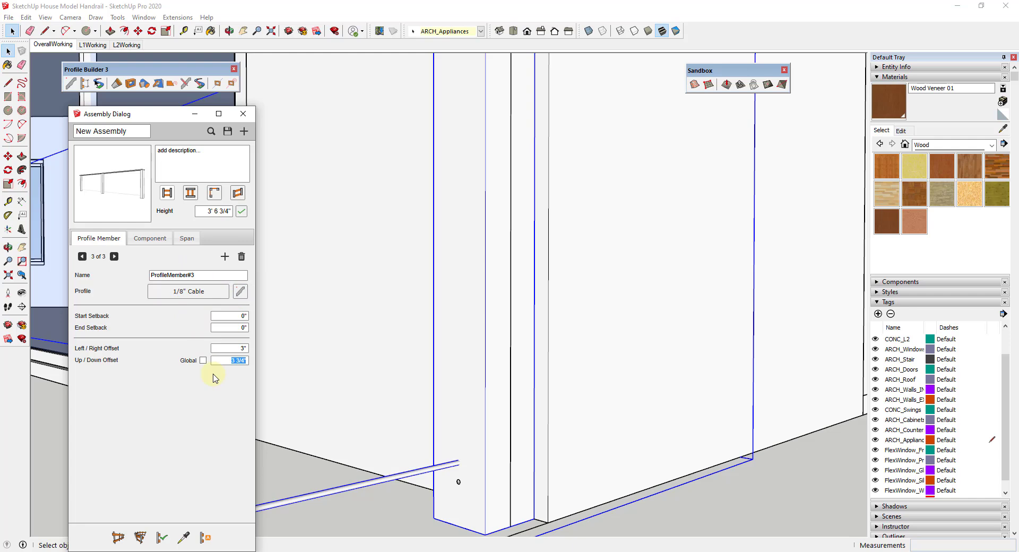
key(Tab)
click(157, 545)
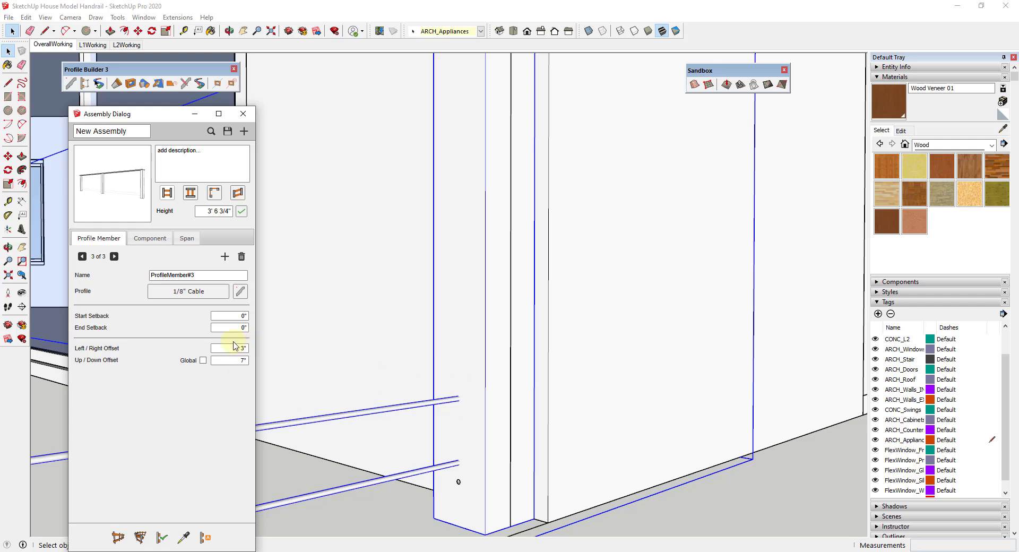
click(224, 257)
text(10.5)
click(161, 538)
scroll(469, 344, down, 3)
scroll(457, 366, down, 10)
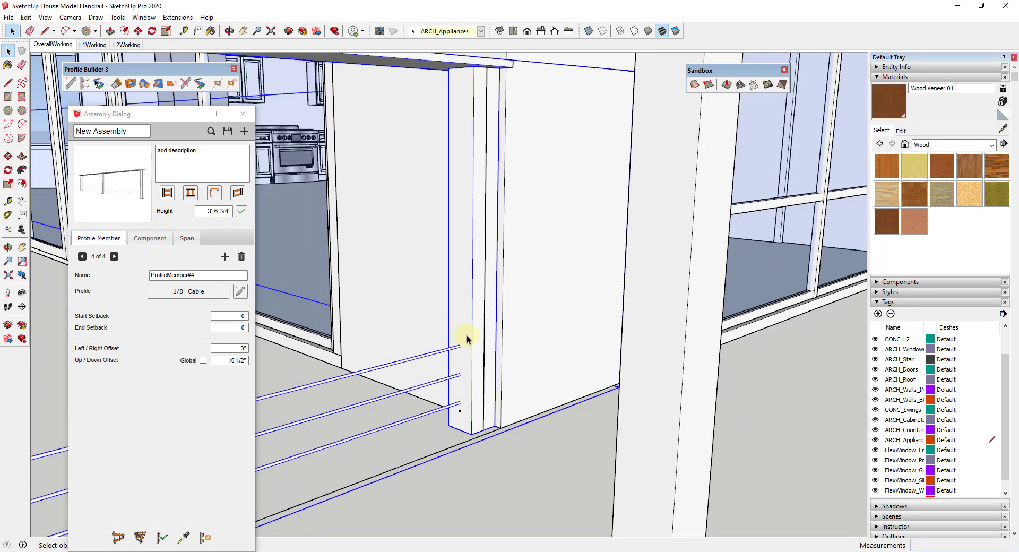
Examine how the three lower cables run between the support posts along the deck handrail.
scroll(513, 312, down, 5)
middle_drag(523, 296, 357, 341)
scroll(319, 318, up, 6)
scroll(338, 318, down, 5)
scroll(338, 320, up, 5)
scroll(619, 352, down, 5)
middle_drag(619, 352, 608, 324)
scroll(315, 319, up, 5)
scroll(316, 319, down, 5)
middle_drag(334, 318, 450, 305)
scroll(754, 302, up, 4)
scroll(450, 305, down, 4)
scroll(646, 335, up, 7)
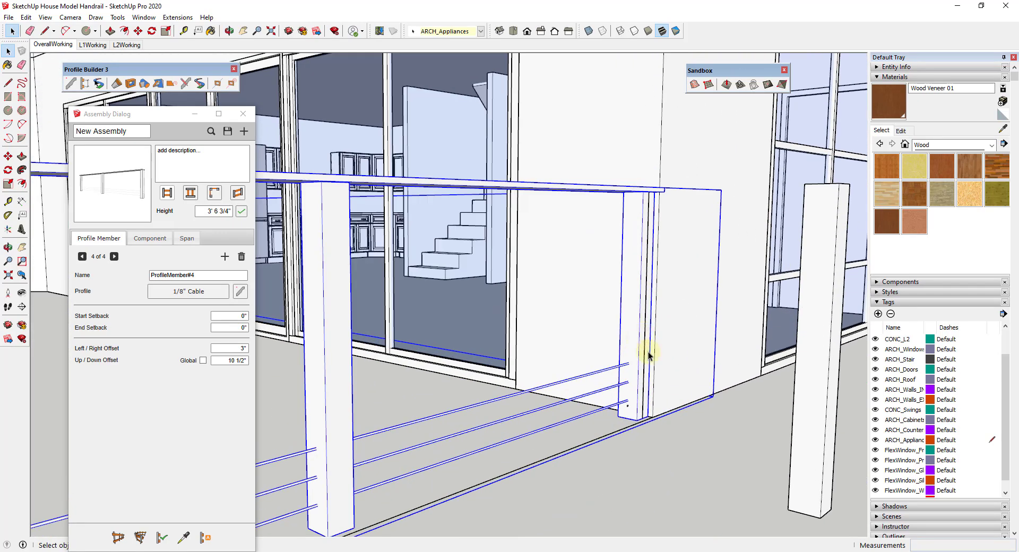
Add more 1/8" Cable members up to member 13, giving the last an up/down offset of 3' 5", and apply them to the handrail.
click(224, 257)
key(Return)
click(224, 256)
click(225, 256)
click(224, 256)
click(225, 256)
scroll(508, 326, down, 5)
scroll(481, 334, up, 1)
middle_drag(638, 333, 619, 325)
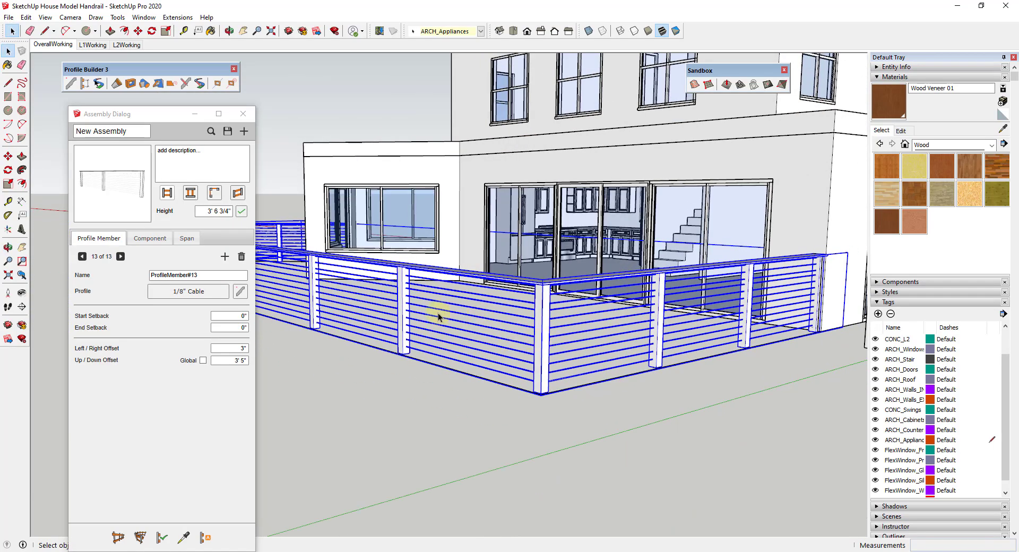
Paint all faces of the freestanding Vertical Support component with the Wood Veneer 01 material.
scroll(441, 316, up, 6)
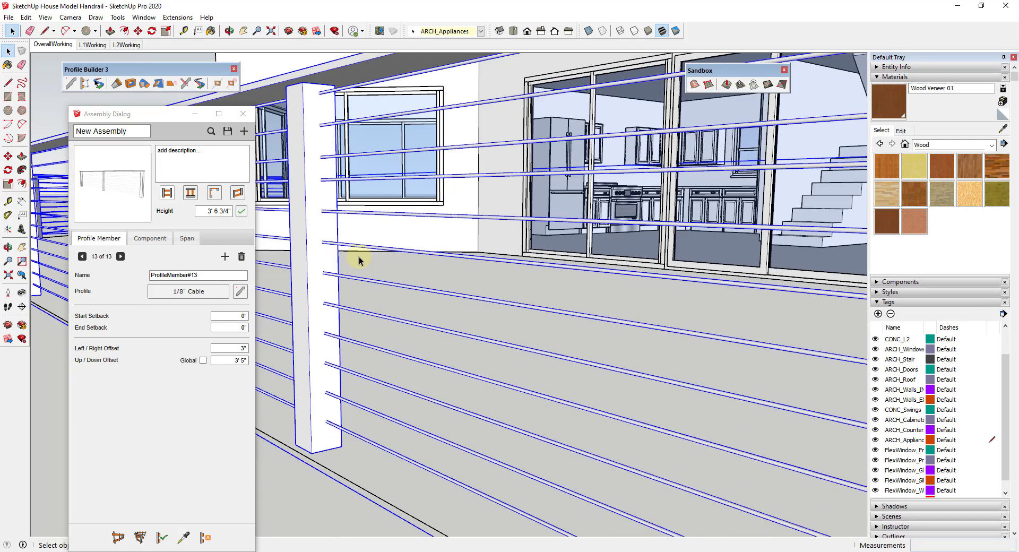
scroll(358, 257, down, 8)
middle_drag(383, 265, 608, 262)
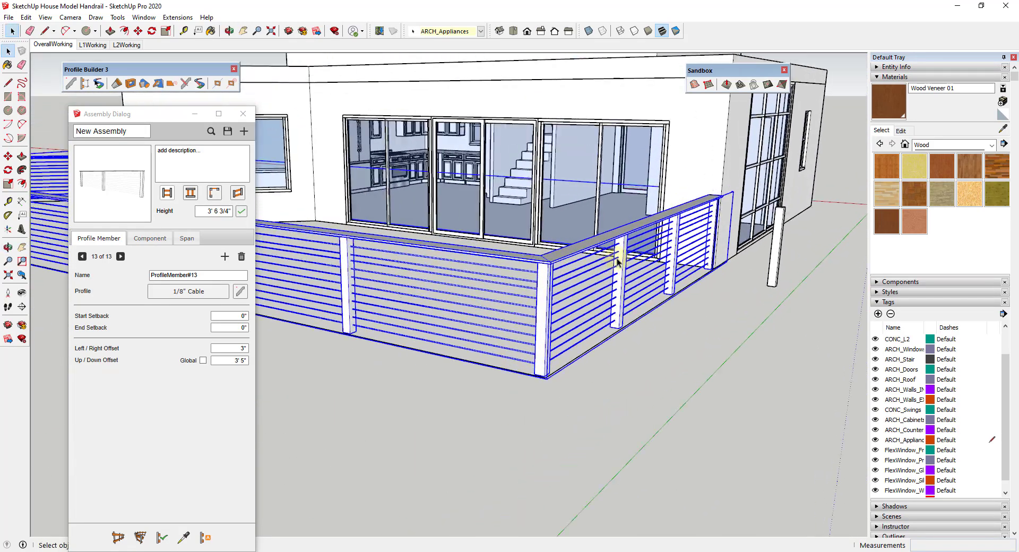
scroll(621, 259, up, 4)
middle_drag(521, 250, 678, 198)
scroll(730, 211, up, 3)
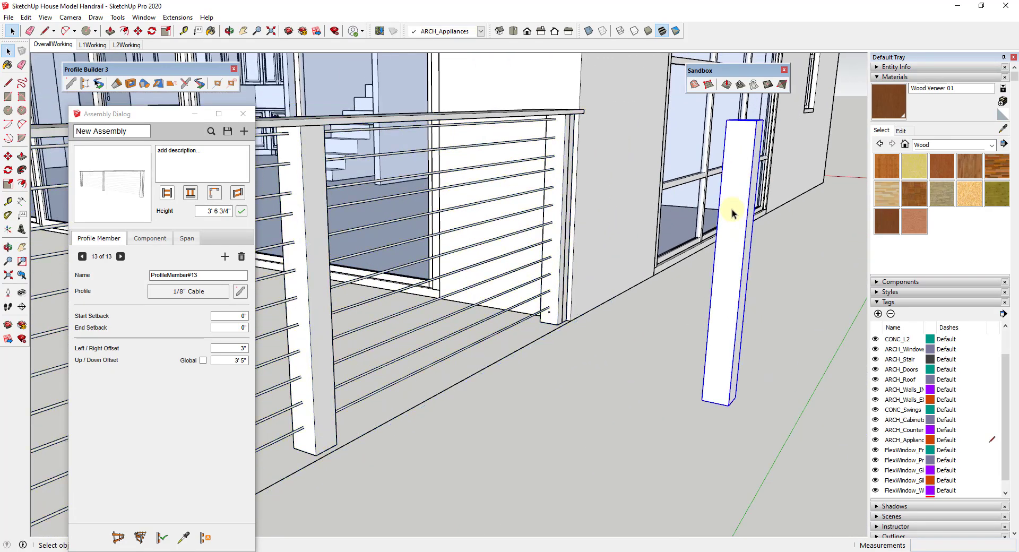
double_click(731, 213)
click(732, 219)
middle_drag(518, 209, 664, 220)
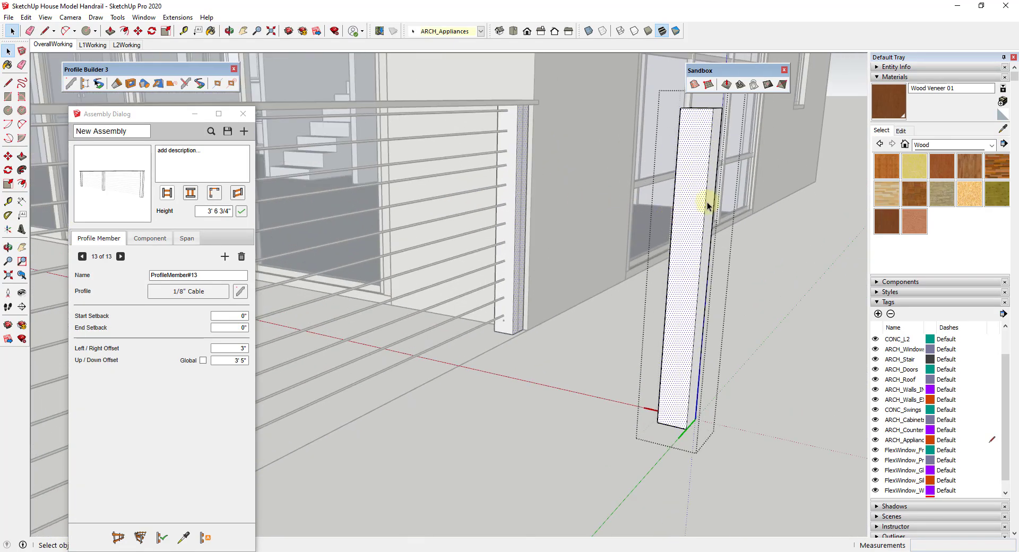
triple_click(690, 201)
click(890, 106)
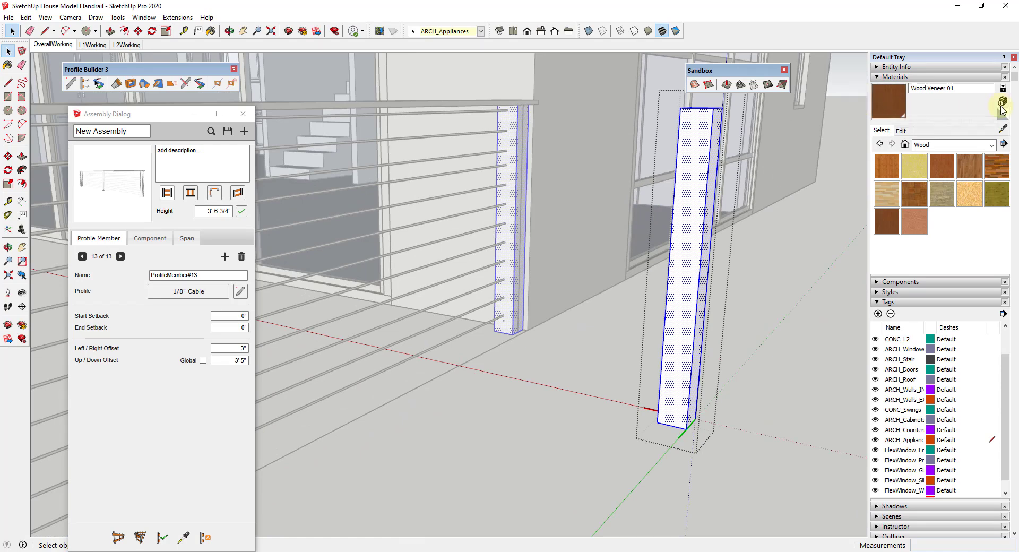
click(686, 177)
key(space)
Assign the Wood Veneer 01 material to the Top Cap - 1 x 8 profile and apply it to the deck handrail.
mouse_move(686, 178)
middle_down()
mouse_move(495, 261)
mouse_move(622, 244)
mouse_move(432, 257)
mouse_move(467, 218)
mouse_move(541, 170)
middle_up()
click(541, 170)
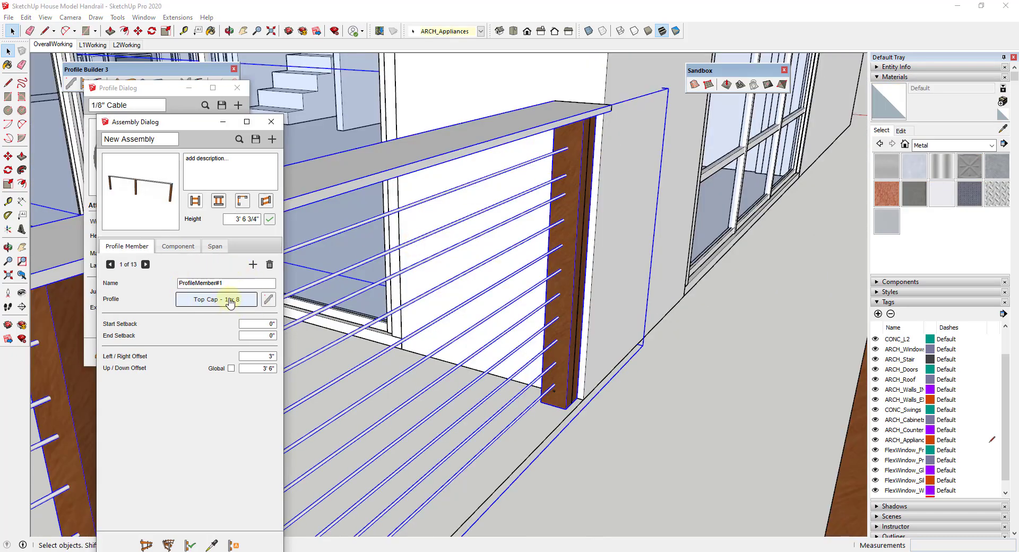
click(269, 300)
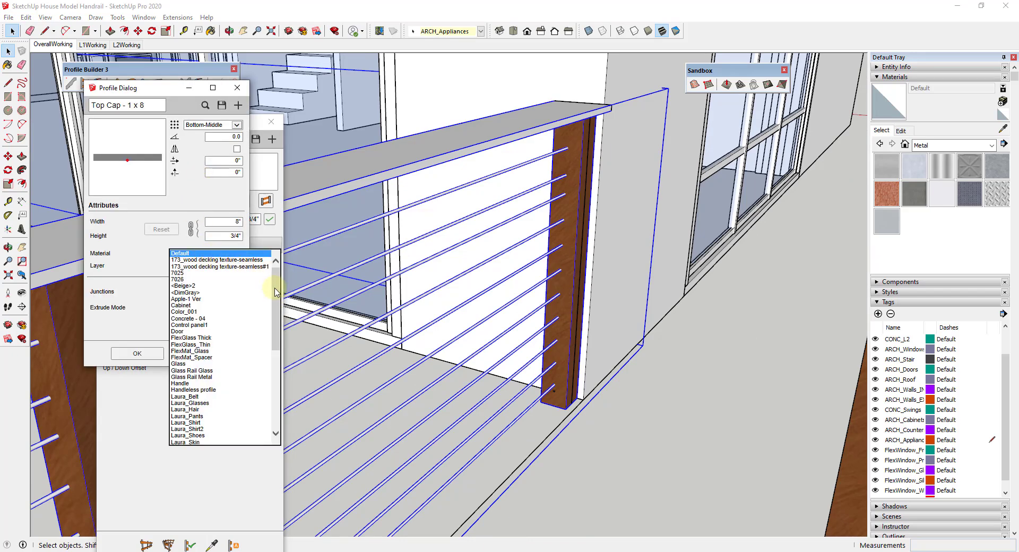
key(b)
alt+click(575, 168)
click(198, 254)
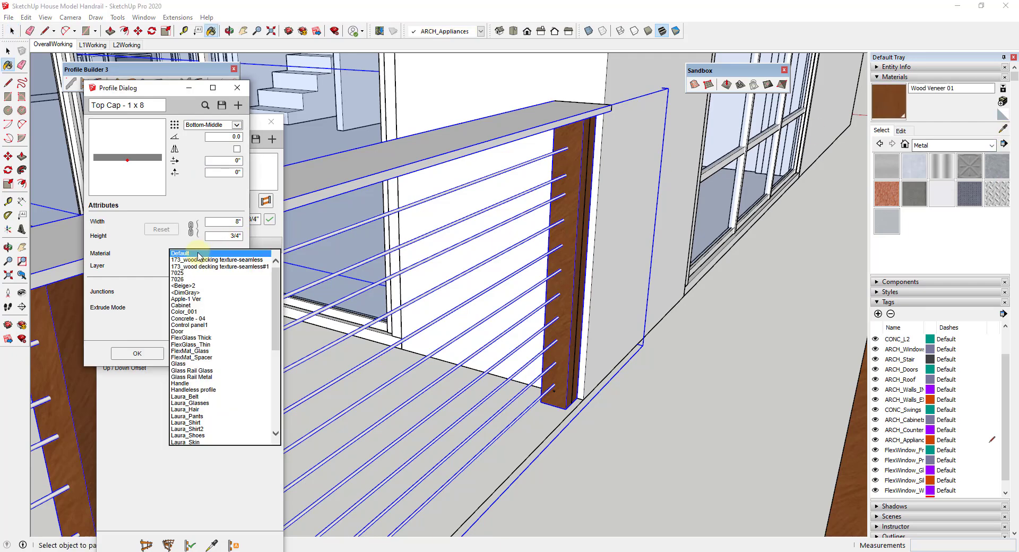
scroll(223, 339, down, 9)
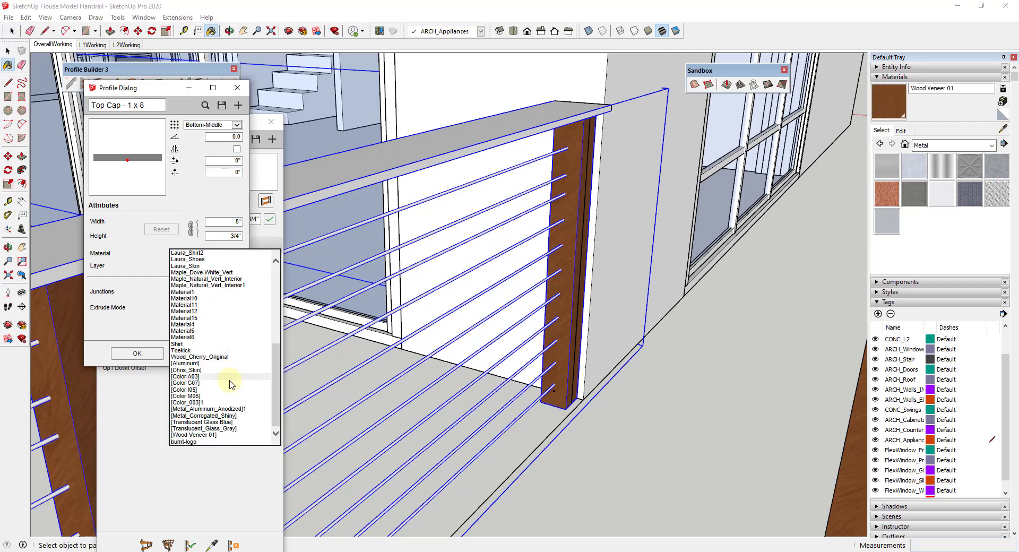
click(196, 435)
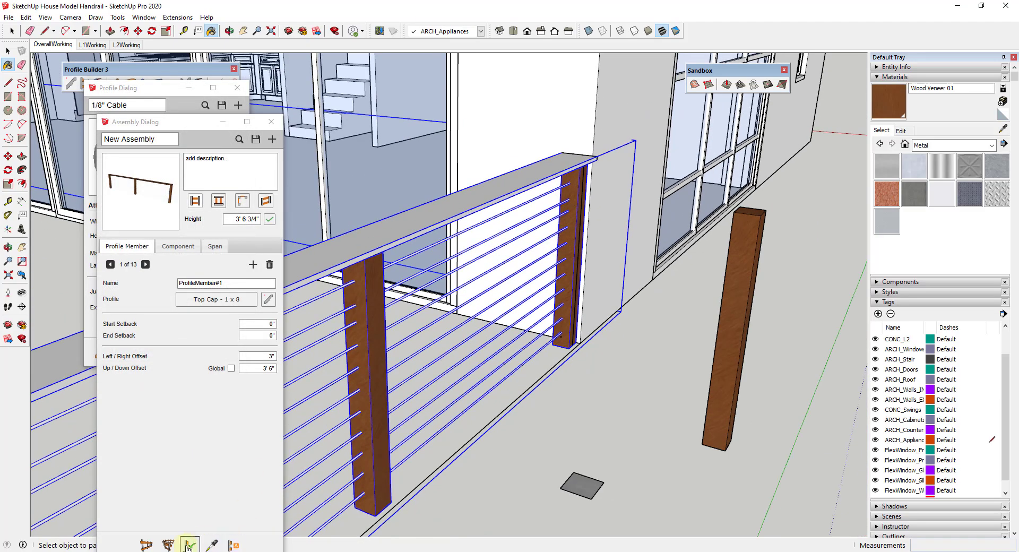
click(189, 547)
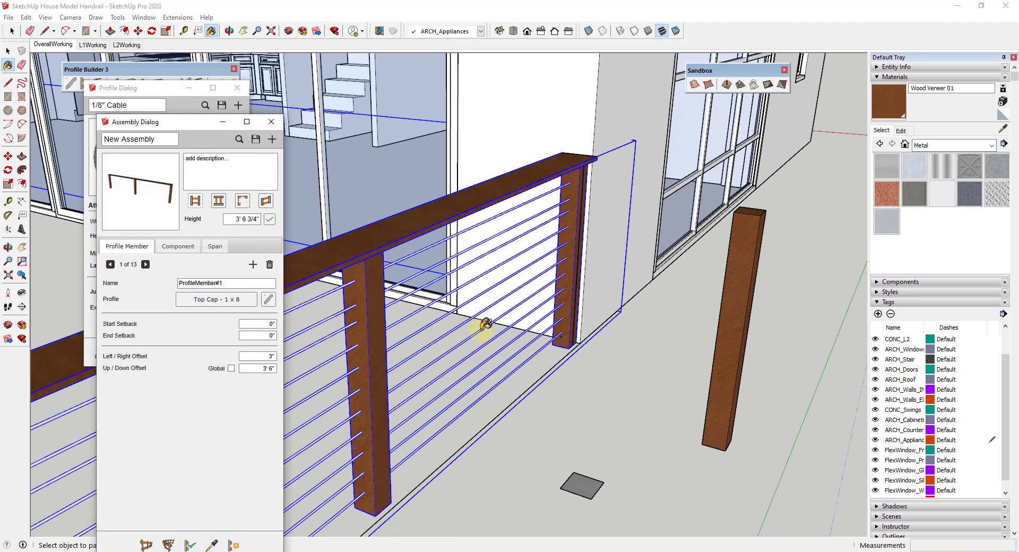
Examine the wood finish on the top cap and posts along the whole deck handrail.
scroll(546, 197, up, 5)
middle_drag(546, 197, 581, 154)
scroll(581, 154, down, 8)
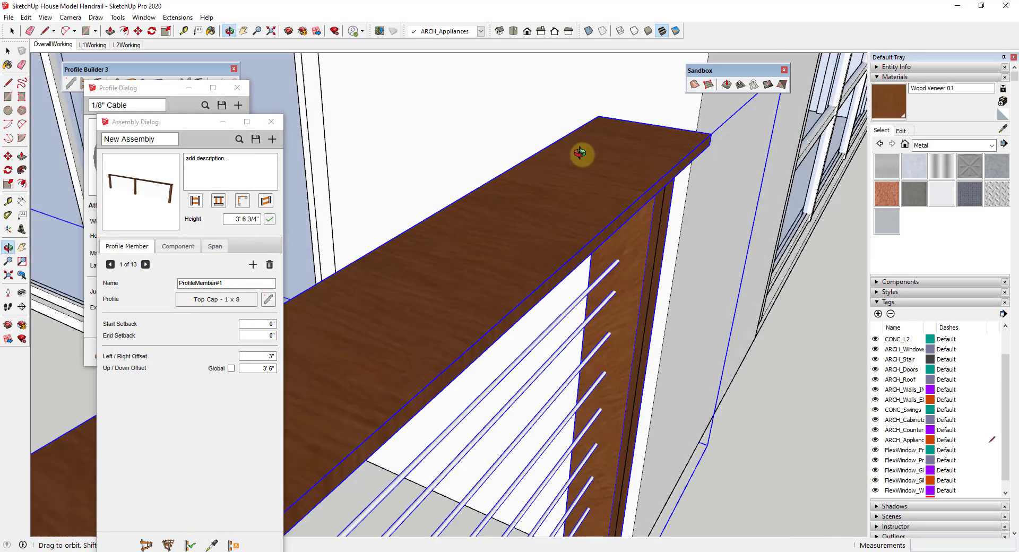
scroll(684, 147, down, 10)
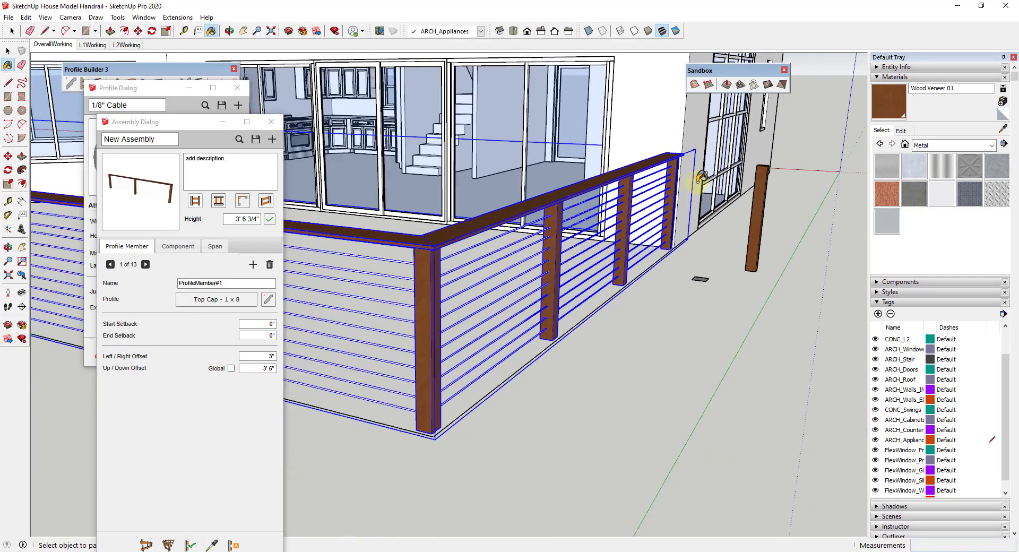
scroll(658, 228, up, 3)
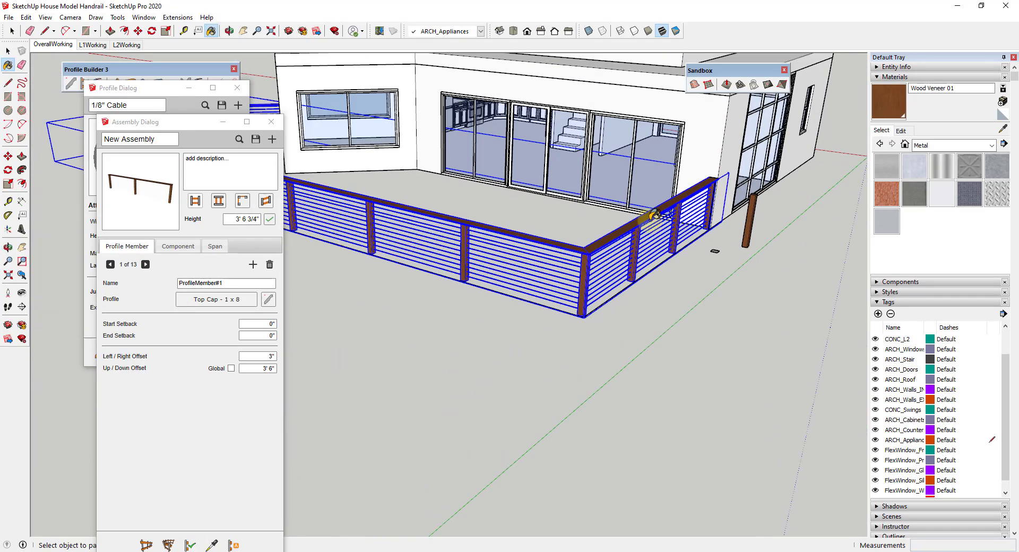
key(space)
scroll(679, 281, down, 10)
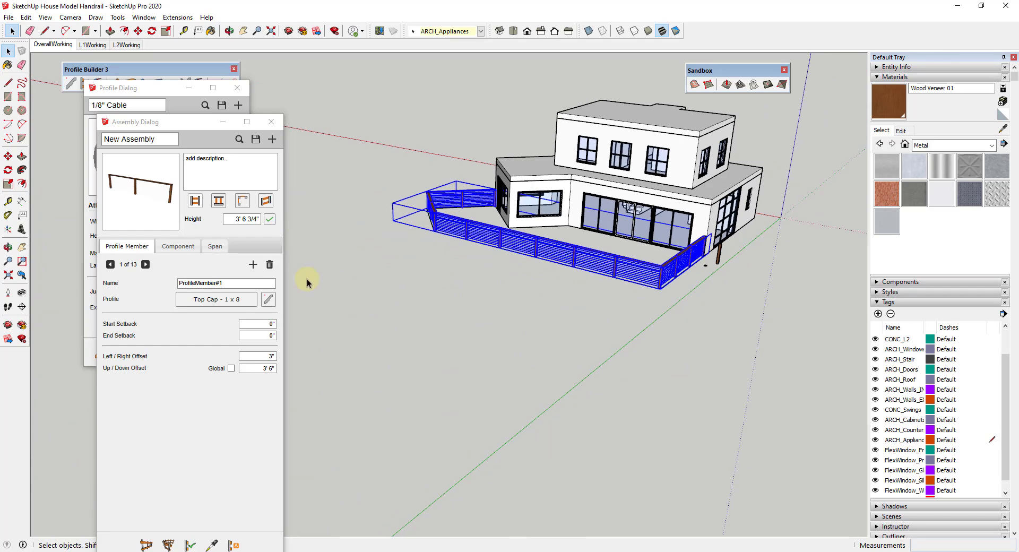
Build a second handrail from the assembly along a freehand zigzag path on the ground in front of the house.
click(148, 545)
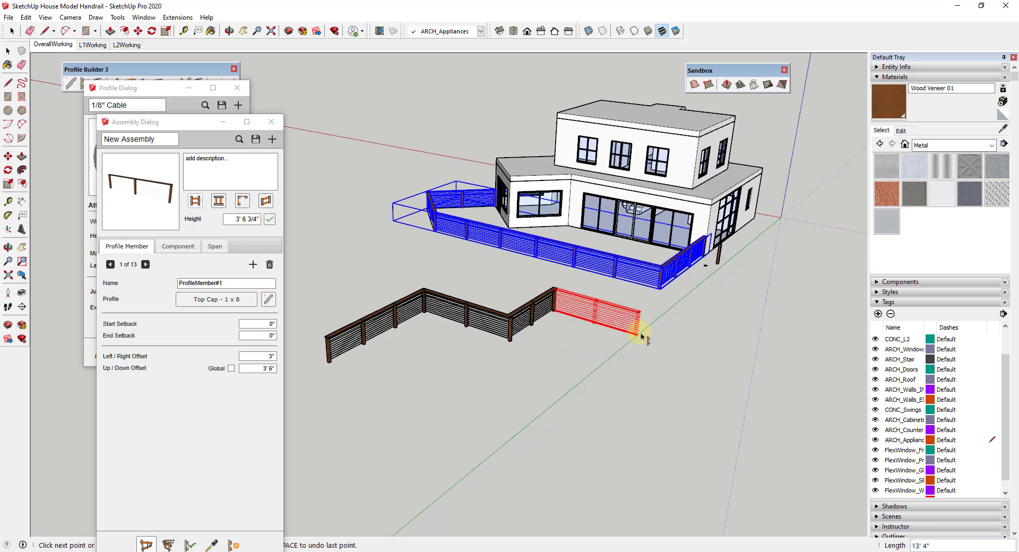
key(space)
scroll(552, 337, up, 6)
middle_drag(597, 297, 472, 272)
scroll(490, 258, down, 2)
scroll(585, 280, up, 6)
middle_drag(587, 295, 583, 286)
scroll(644, 302, down, 6)
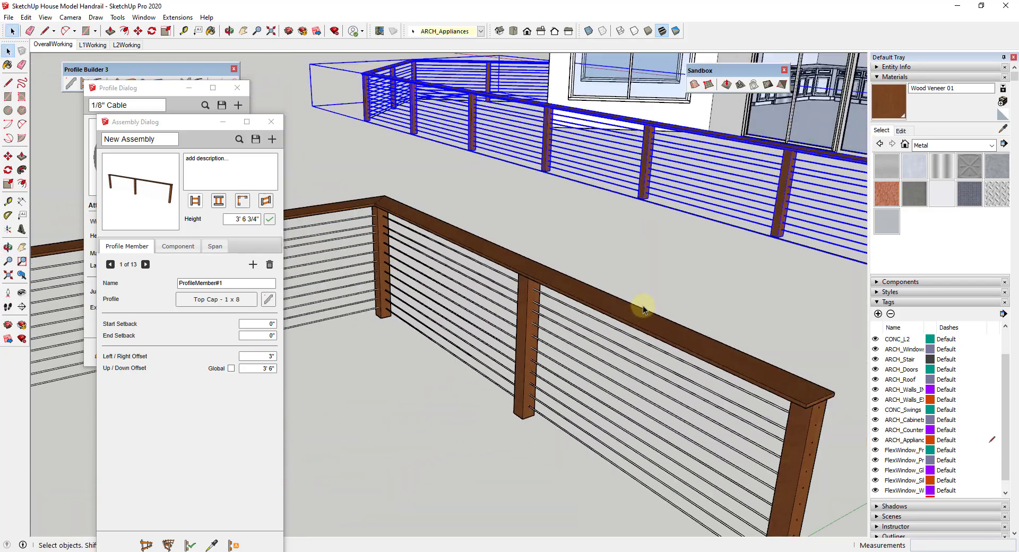